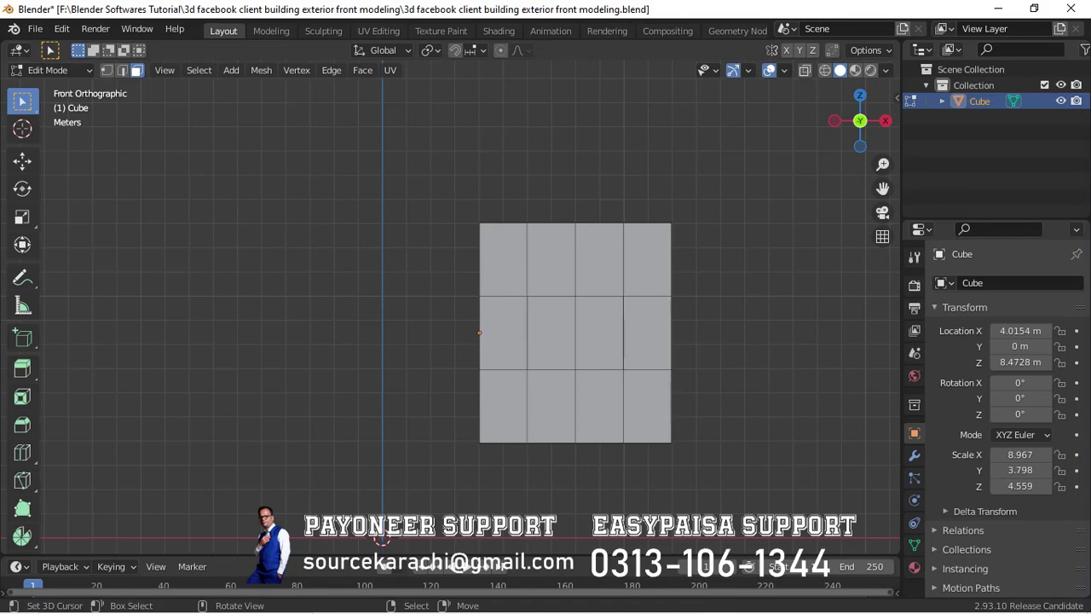
- Inspect the window hole in wireframe, then go back into editing the wall mesh
{"action": "mouse_move", "coordinate": [512, 305]}
{"action": "middle_mouse_down"}
{"action": "mouse_move", "coordinate": [407, 275]}
{"action": "mouse_move", "coordinate": [531, 285]}
{"action": "mouse_move", "coordinate": [598, 368]}
{"action": "middle_mouse_up"}
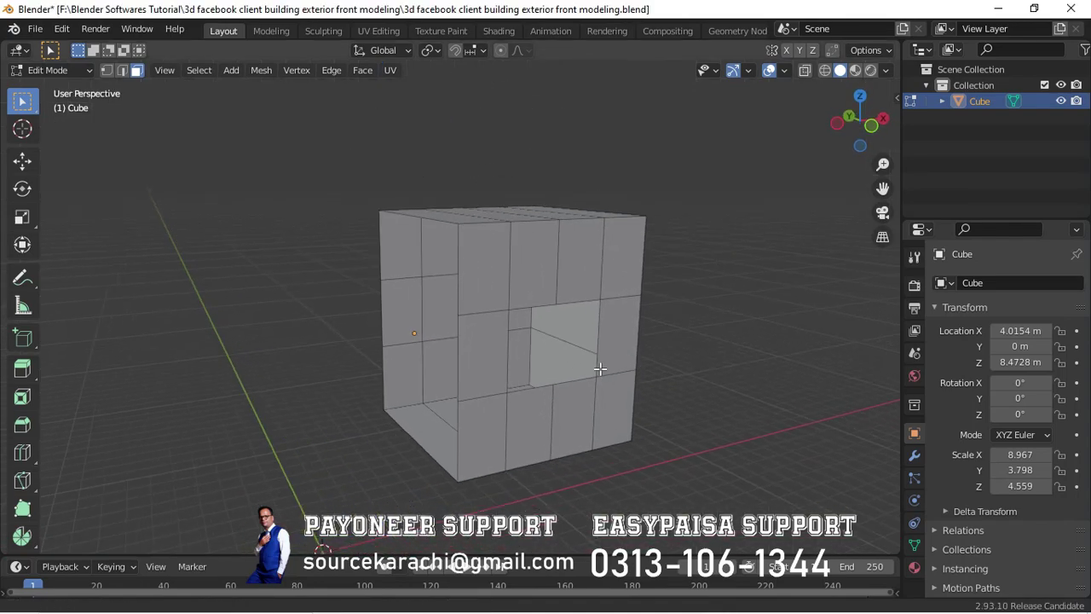
{"action": "key", "text": "KP_1"}
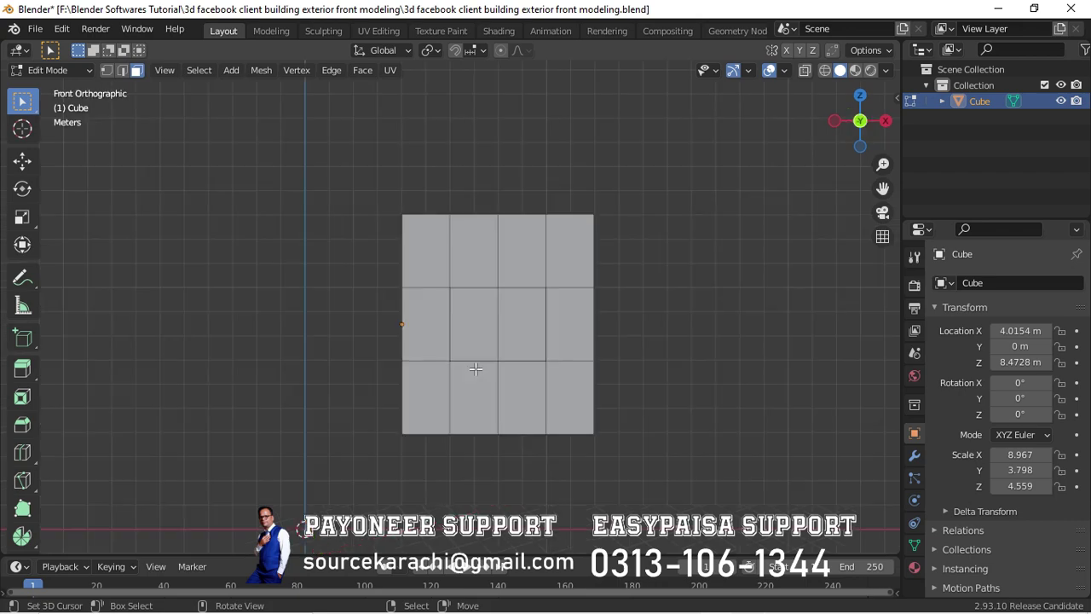
{"action": "key", "text": "shift+z"}
{"action": "key", "text": "Tab"}
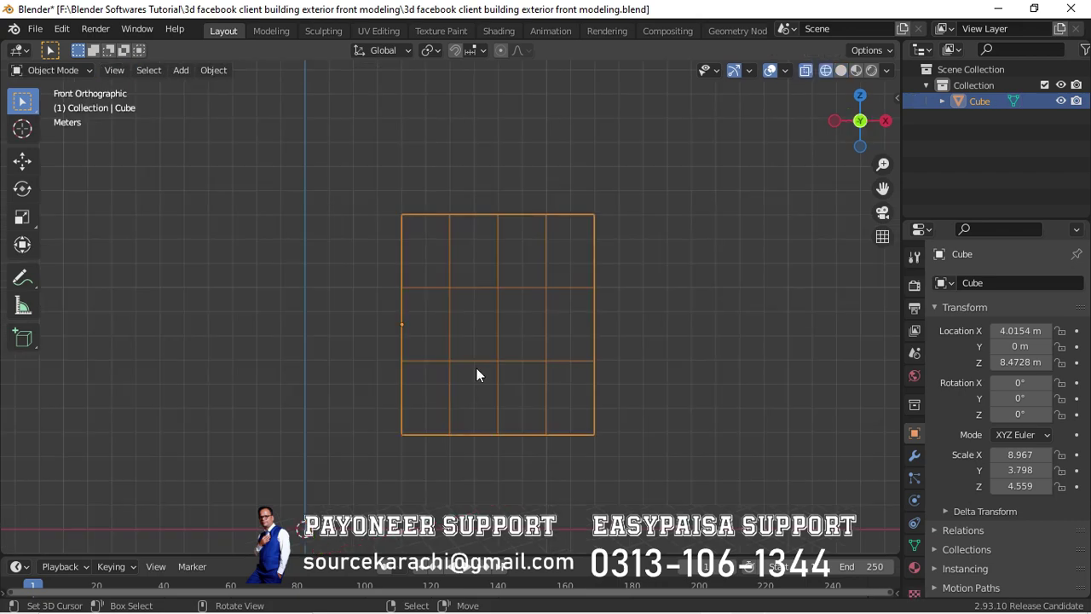
{"action": "key", "text": "alt+Tab"}
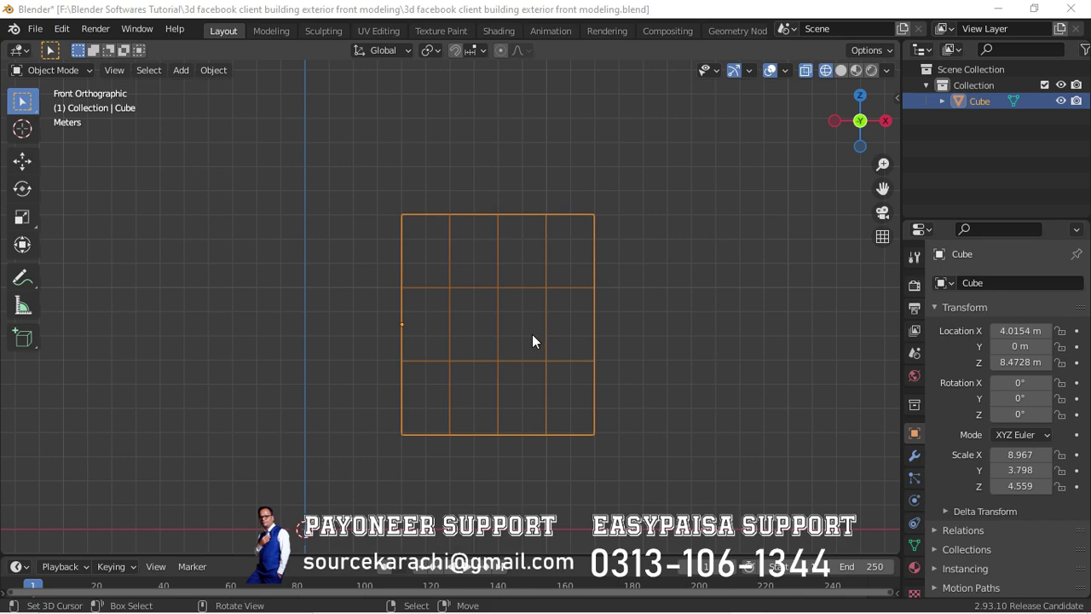
{"action": "key", "text": "shift+z"}
{"action": "key", "text": "Tab"}
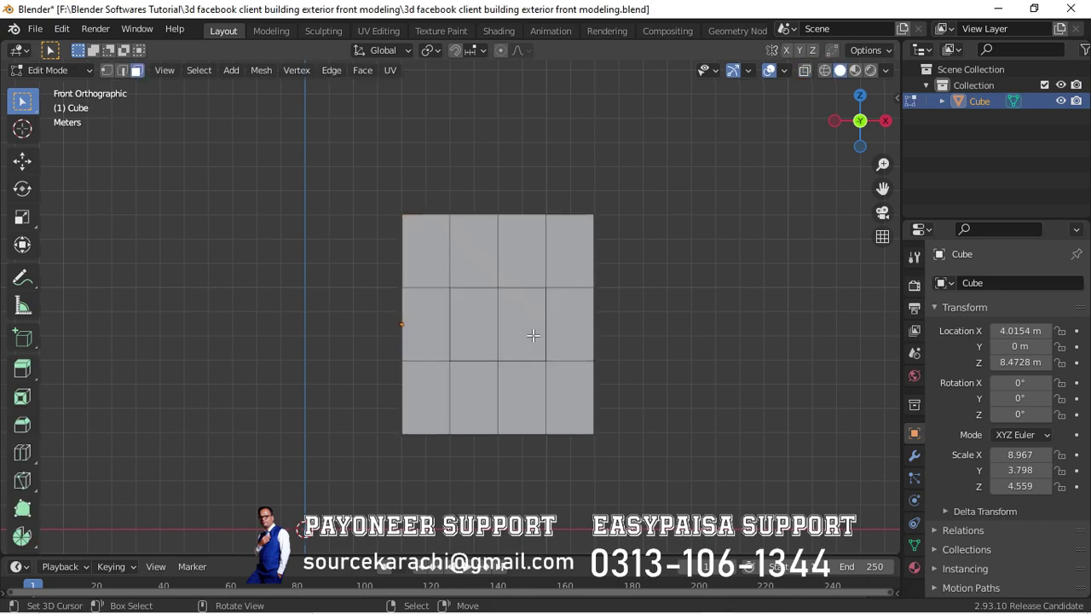
{"action": "scroll", "coordinate": [544, 402], "scroll_direction": "up", "scroll_amount": 2}
- In edge select, extrude the window hole's edge loop, shift it along Y and scale it
{"action": "left_click", "coordinate": [122, 70]}
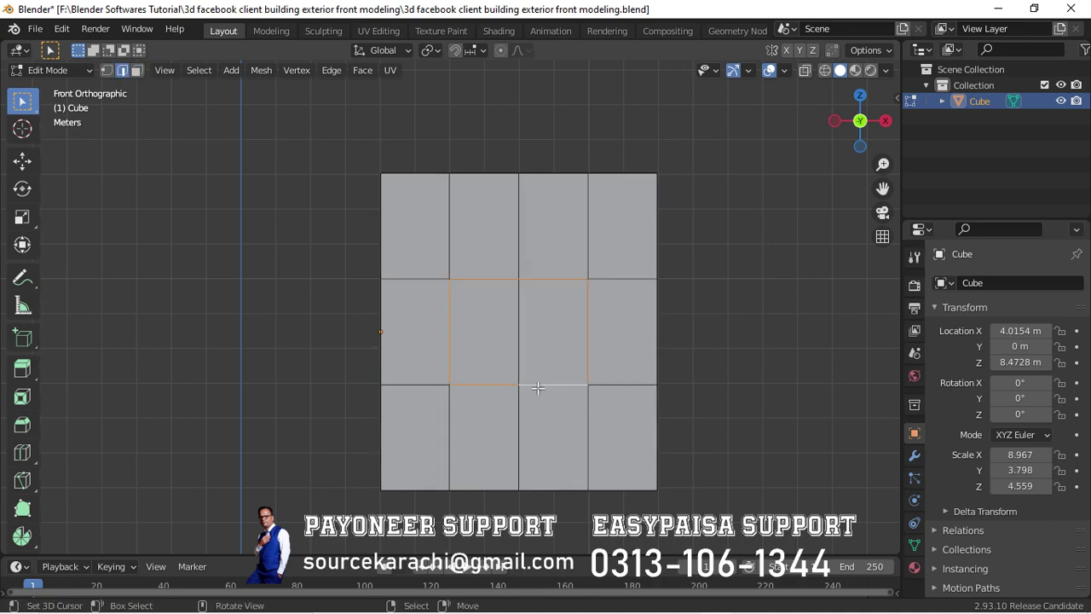
{"action": "middle_click_drag", "start_coordinate": [547, 386], "coordinate": [730, 444]}
{"action": "key", "text": "e"}
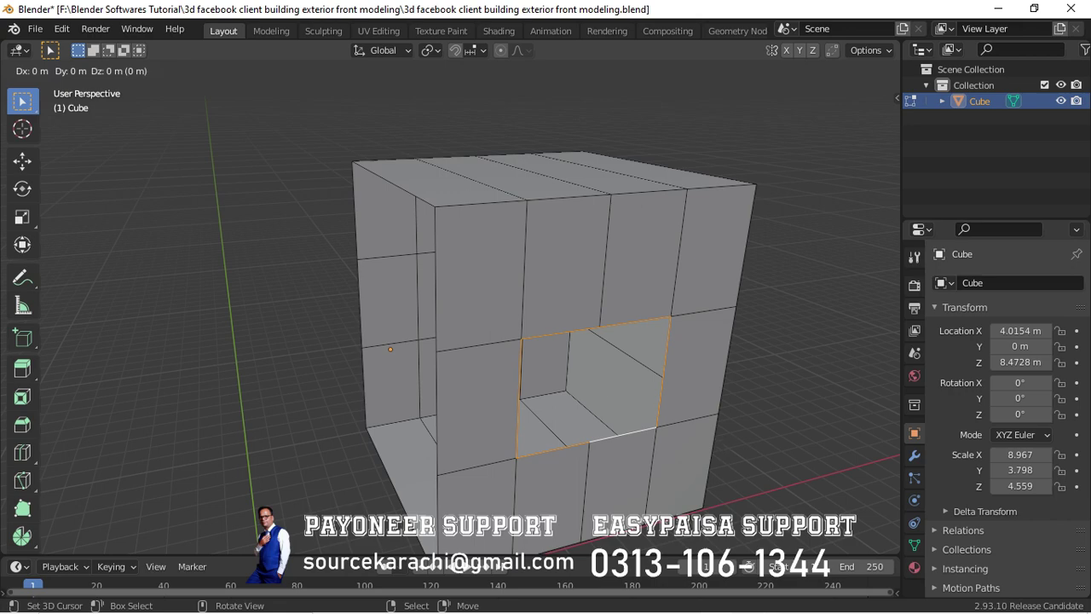
{"action": "left_click", "coordinate": [717, 442]}
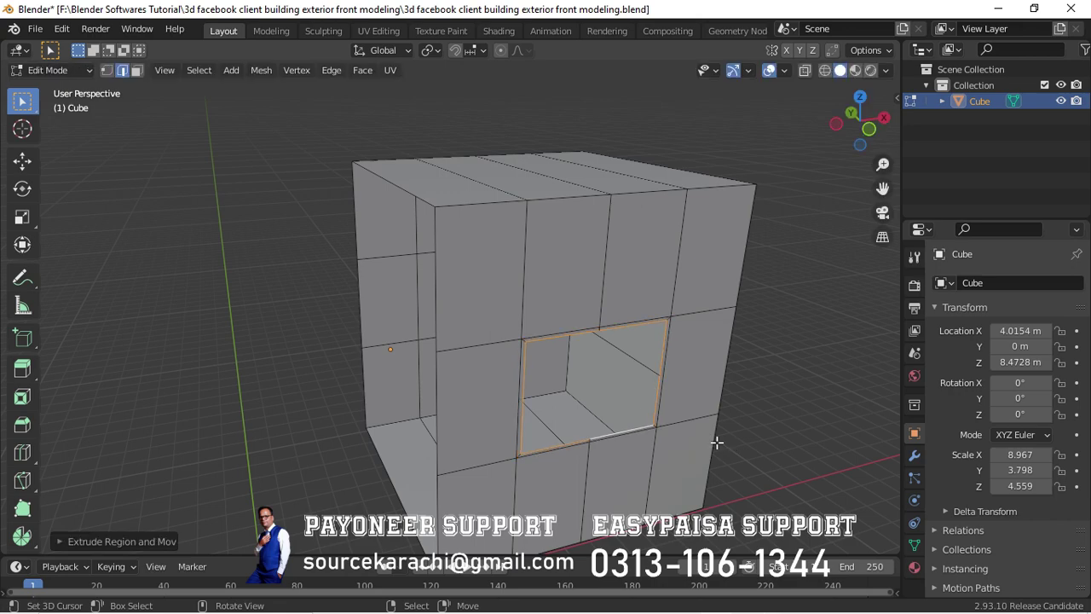
{"action": "key", "text": "g"}
{"action": "key", "text": "y"}
{"action": "left_click", "coordinate": [715, 441]}
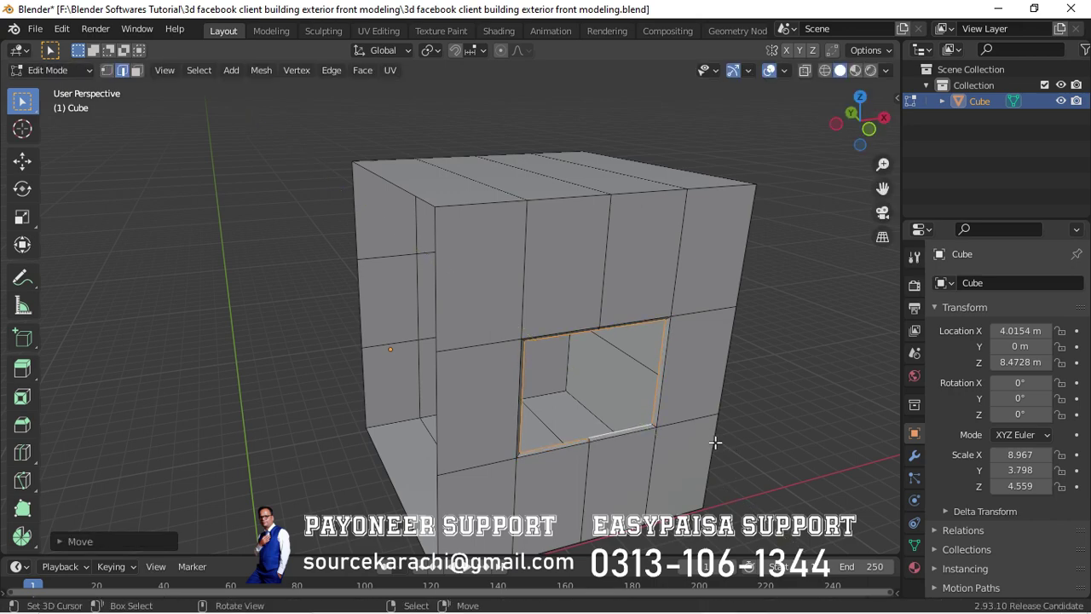
{"action": "key", "text": "s"}
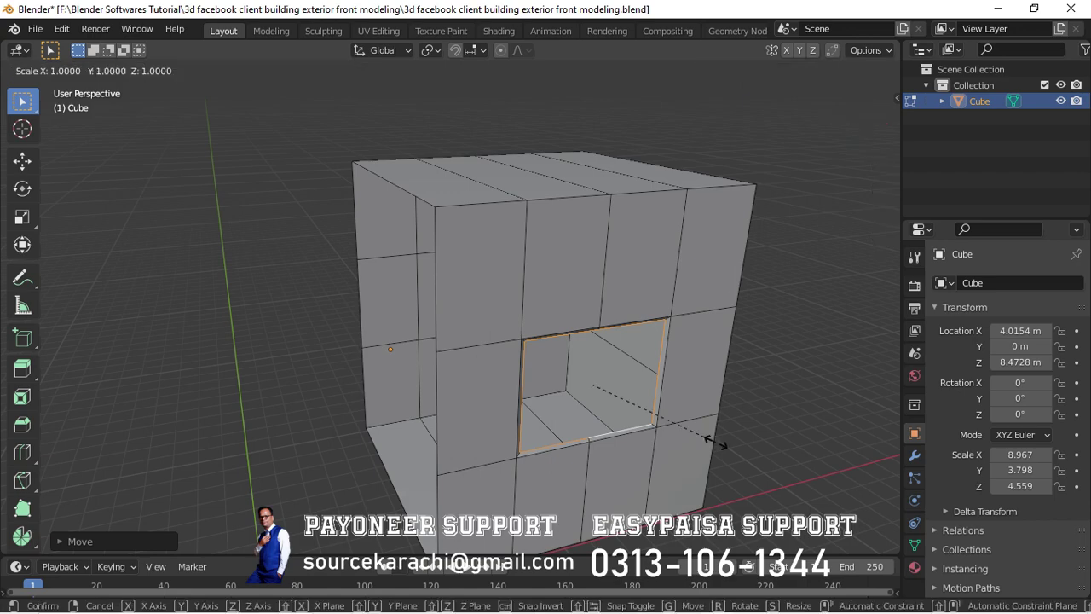
{"action": "left_click", "coordinate": [701, 439]}
- From the front view, enlarge the window border loop slightly
{"action": "key", "text": "KP_1"}
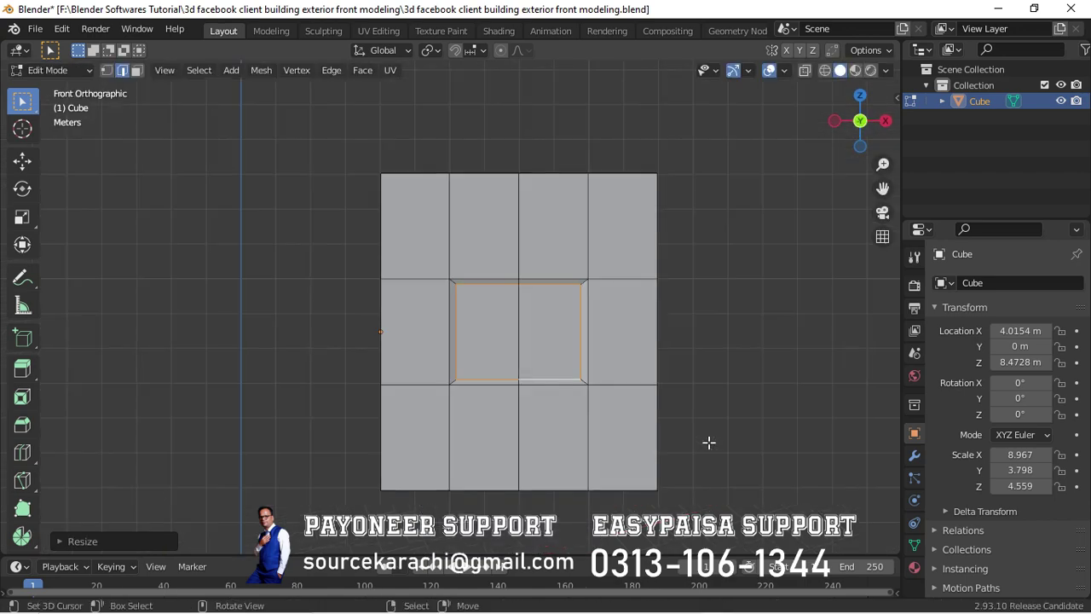
{"action": "scroll", "coordinate": [511, 420], "scroll_direction": "up", "scroll_amount": 3}
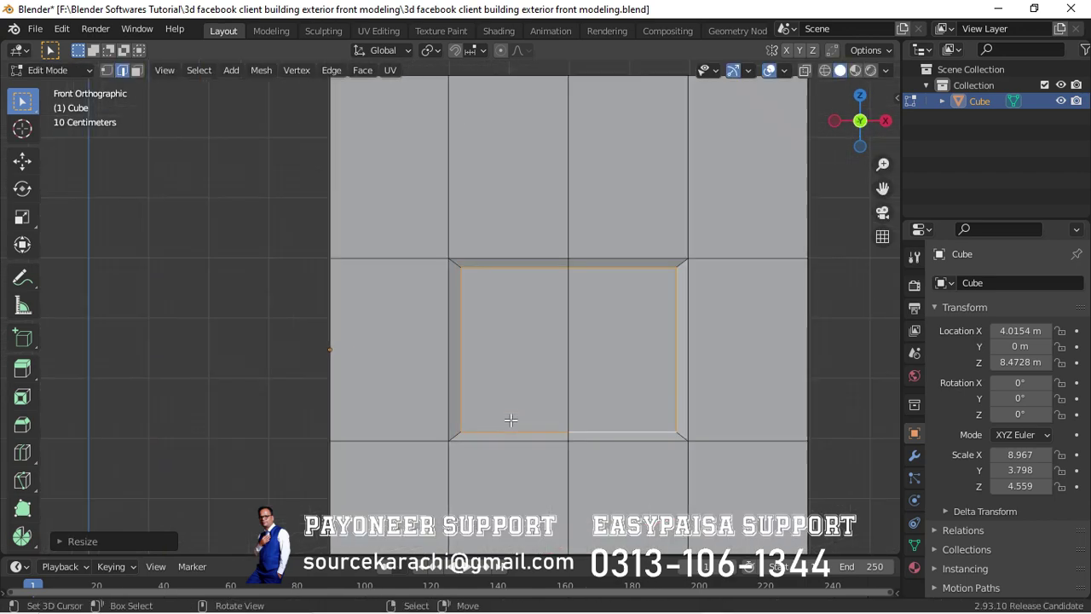
{"action": "key", "text": "s"}
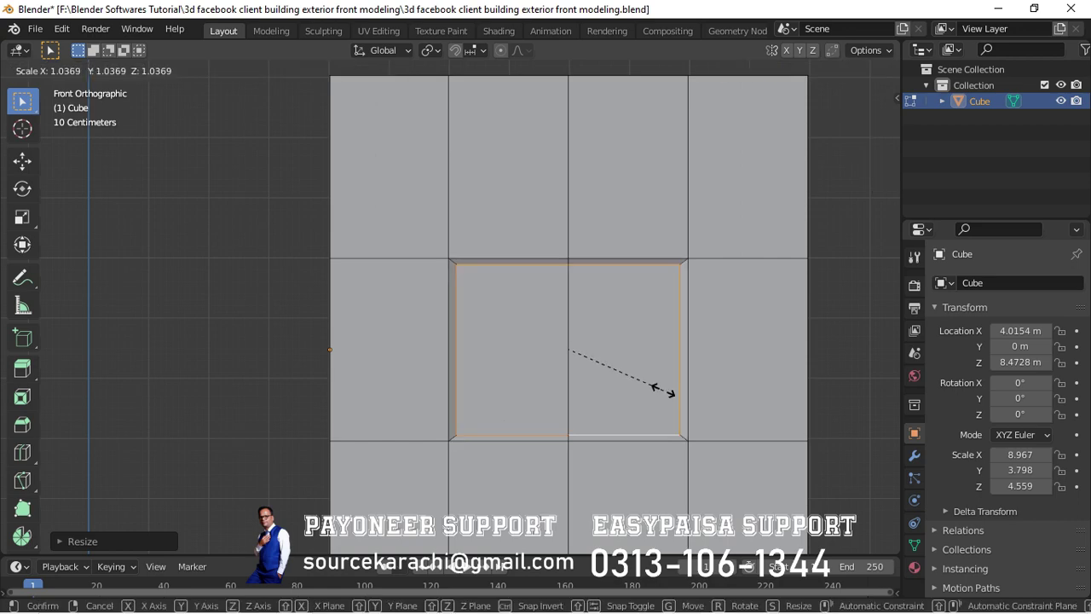
{"action": "left_click", "coordinate": [661, 395]}
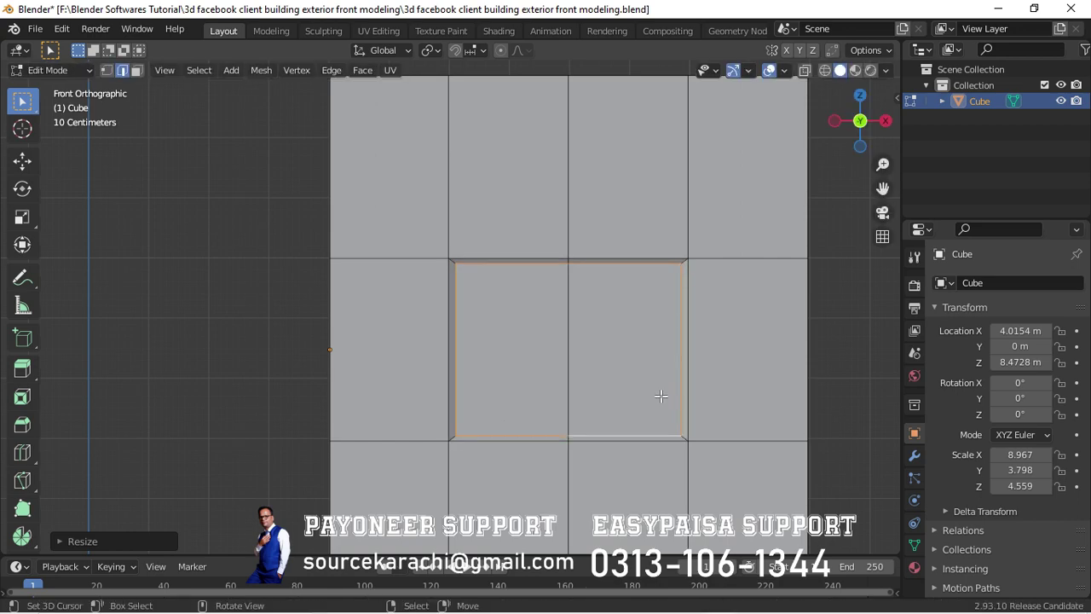
- With X-ray on, circle-select the window's top edge and lower it along Z
{"action": "key", "text": "alt+z"}
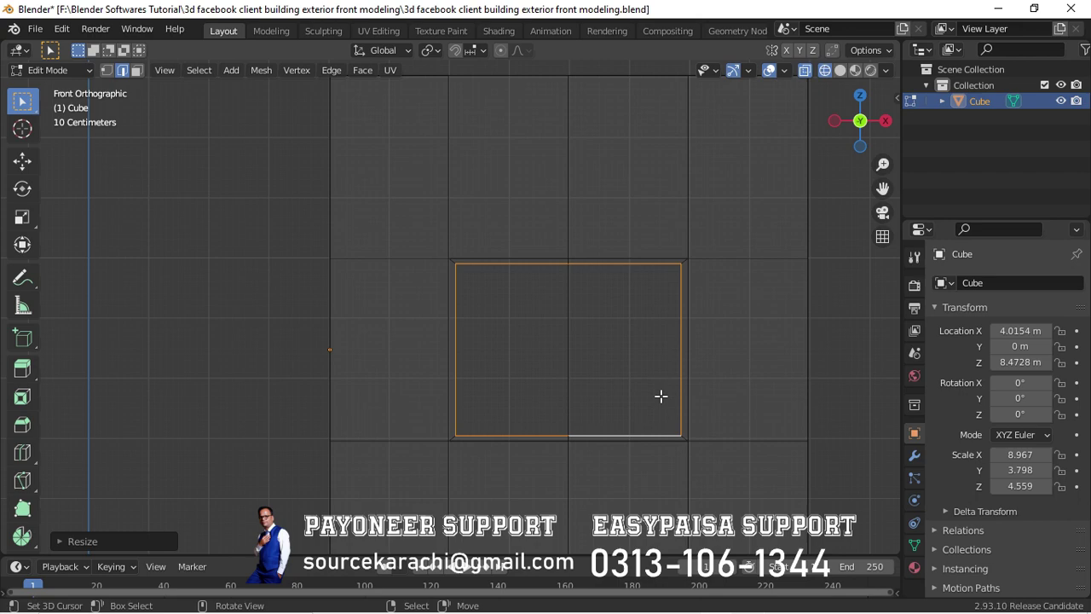
{"action": "key", "text": "c"}
{"action": "middle_click_drag", "start_coordinate": [645, 433], "coordinate": [412, 404]}
{"action": "right_click", "coordinate": [412, 404]}
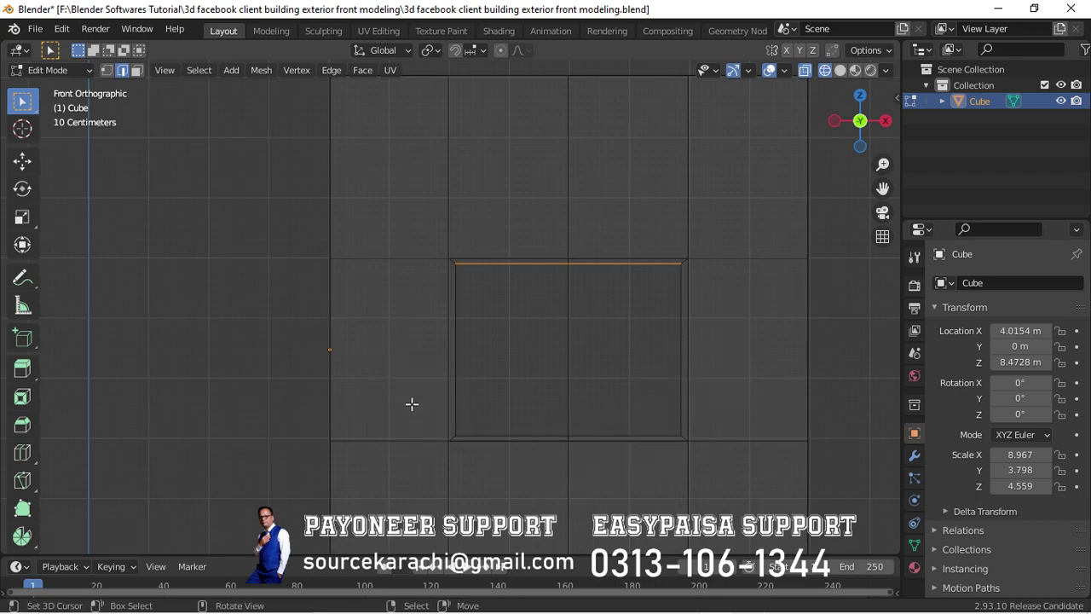
{"action": "key", "text": "g"}
{"action": "key", "text": "z"}
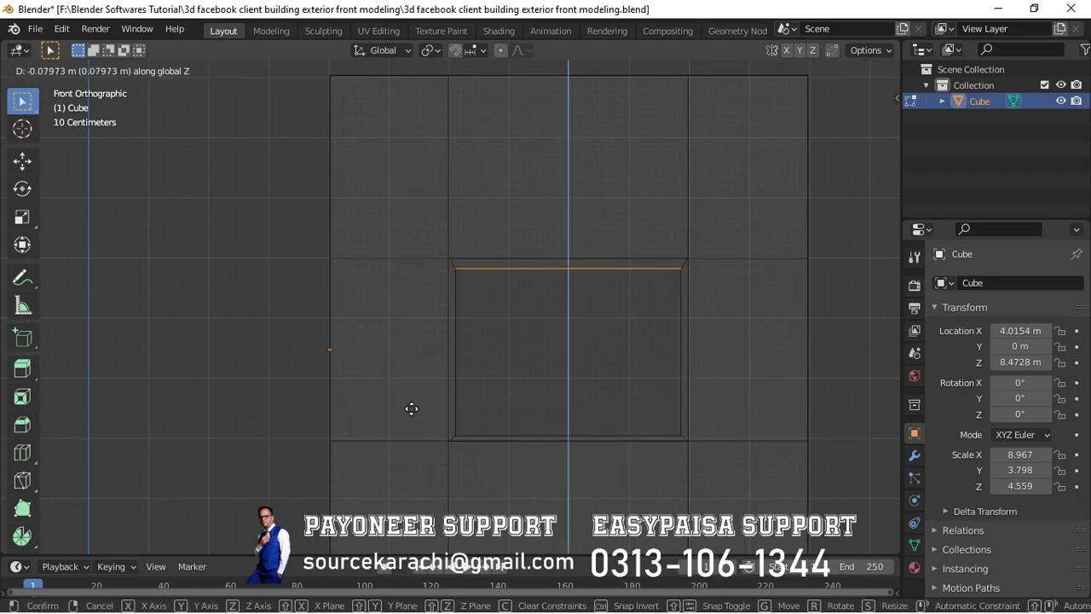
{"action": "left_click", "coordinate": [412, 408]}
- Turn X-ray off, return to Object Mode and save the file
{"action": "key", "text": "alt+z"}
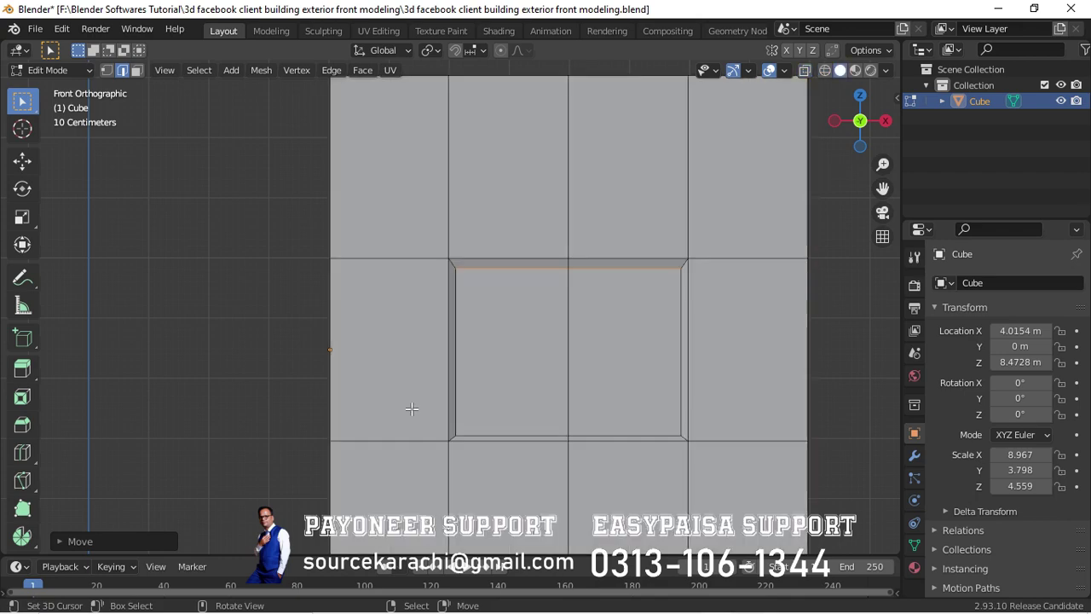
{"action": "scroll", "coordinate": [411, 409], "scroll_direction": "down", "scroll_amount": 4}
{"action": "key", "text": "alt+z"}
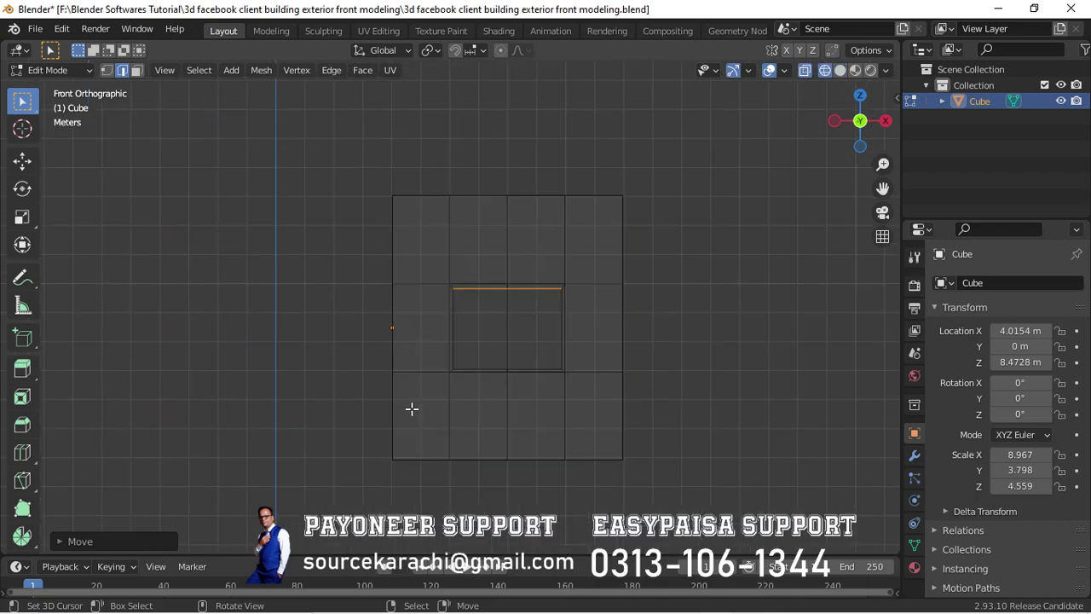
{"action": "key", "text": "alt+z"}
{"action": "key", "text": "Tab"}
{"action": "key", "text": "ctrl+s"}
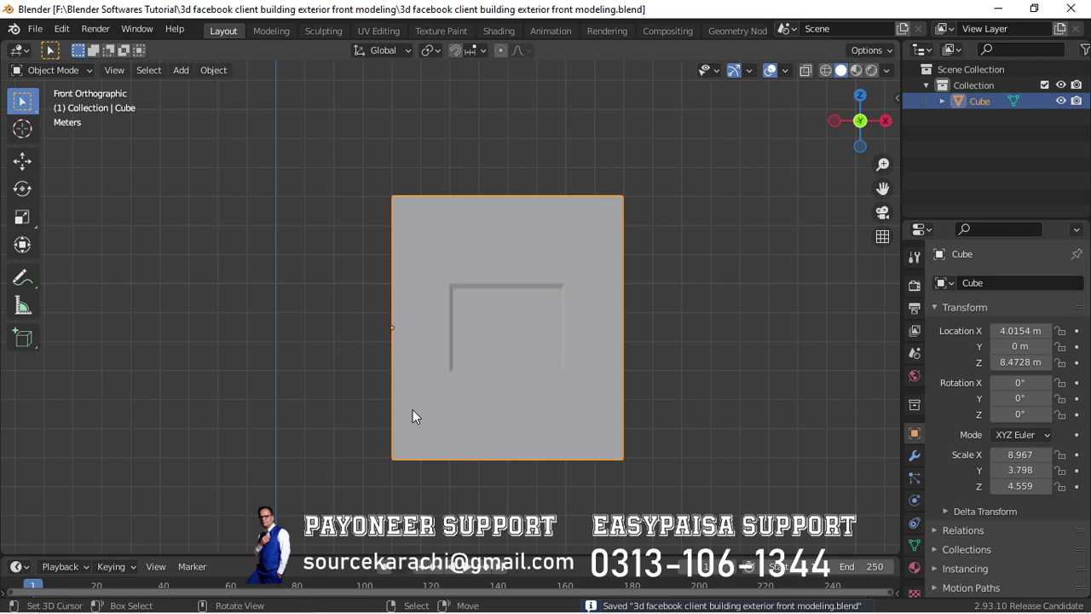
{"action": "scroll", "coordinate": [413, 416], "scroll_direction": "down", "scroll_amount": 1}
{"action": "middle_click_drag", "start_coordinate": [413, 416], "coordinate": [425, 388], "text": "shift"}
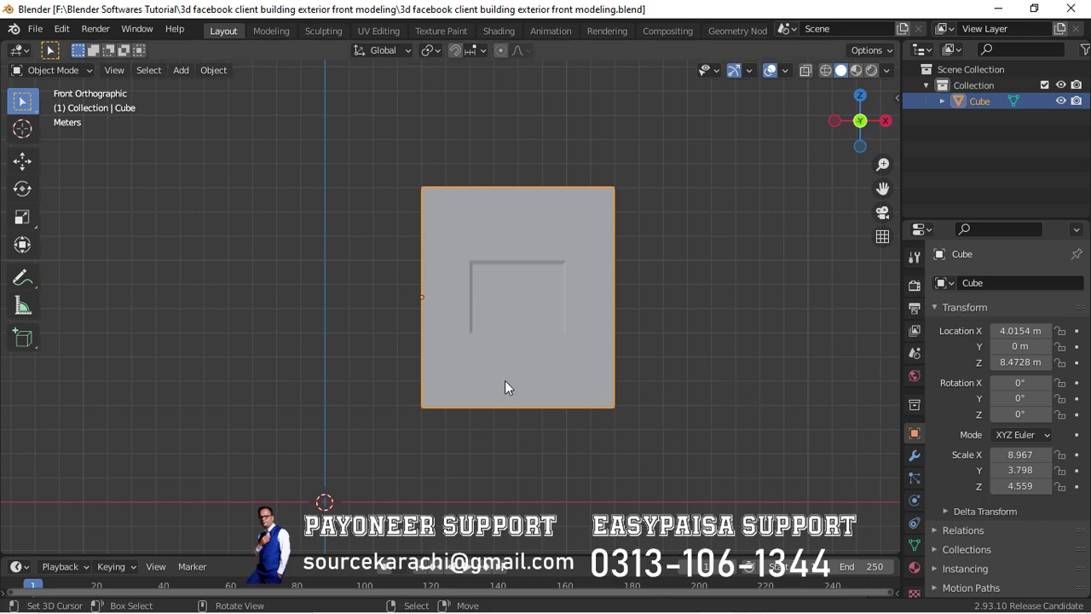
- Stretch the wall block along Z and move it down
{"action": "key", "text": "s"}
{"action": "key", "text": "z"}
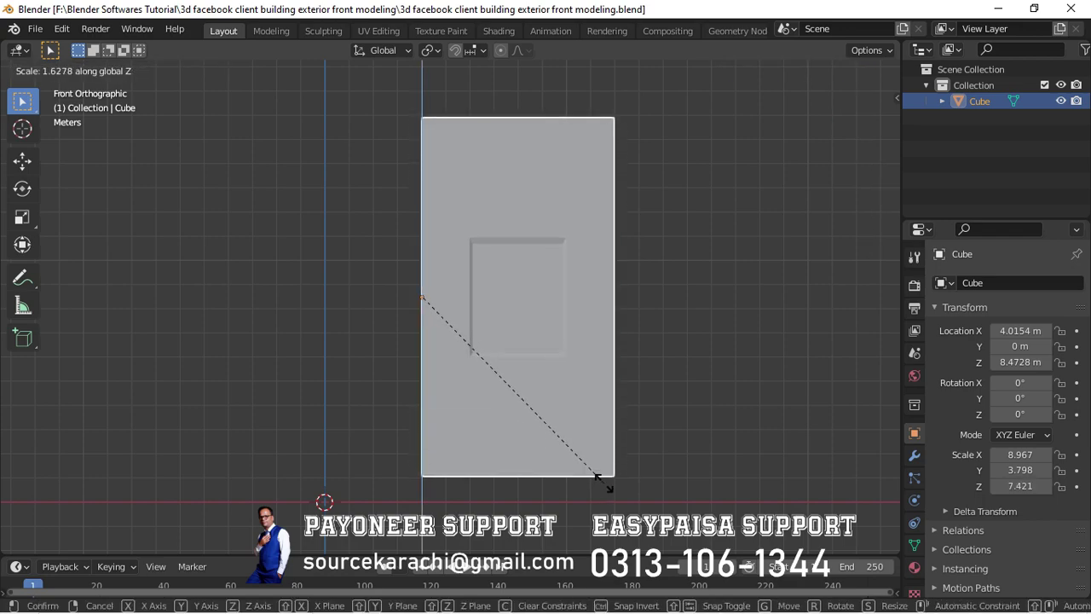
{"action": "left_click", "coordinate": [603, 486]}
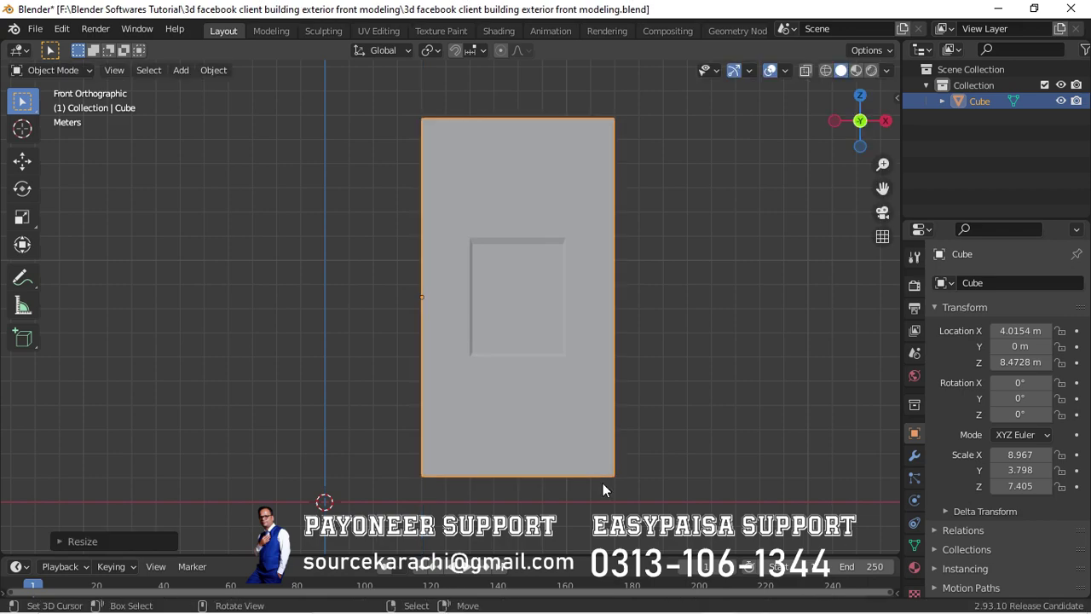
{"action": "key", "text": "g"}
{"action": "key", "text": "z"}
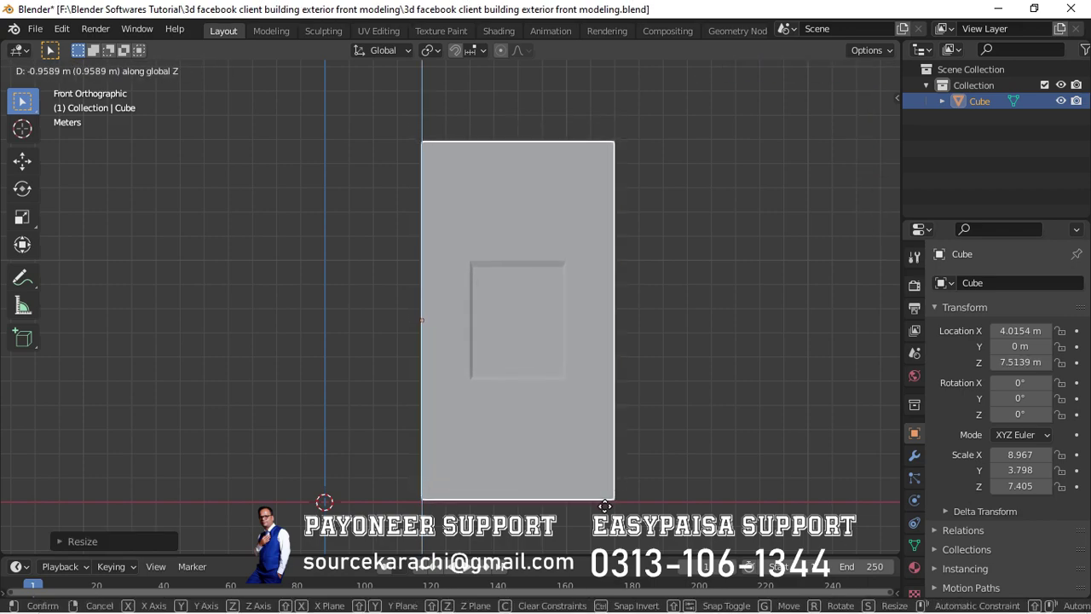
{"action": "left_click", "coordinate": [604, 508]}
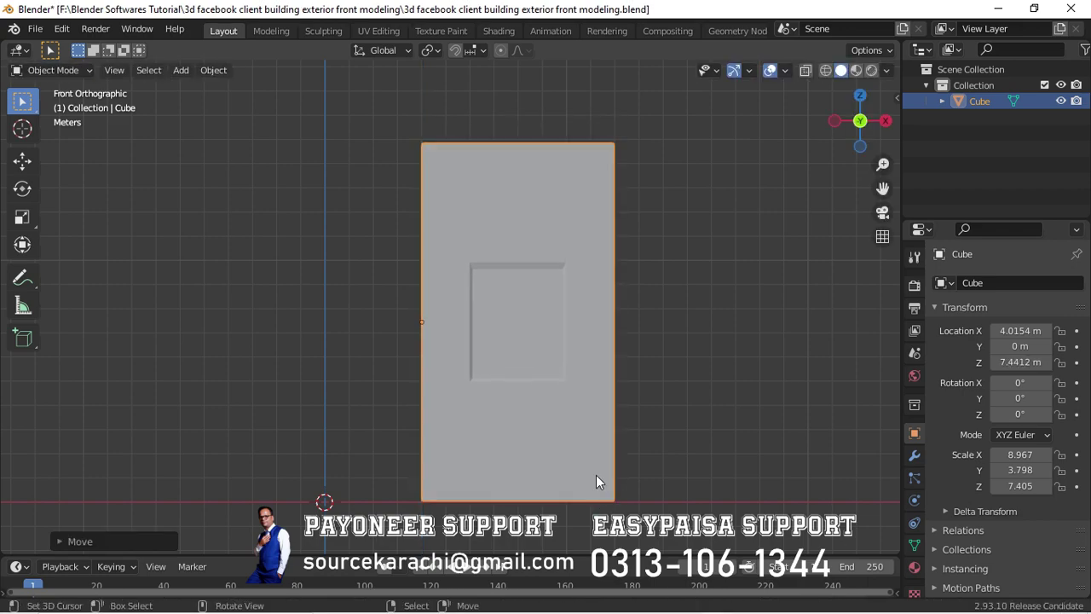
- Refine the block to a Z scale of 6.995 resting on the ground line, then enter Edit Mode
{"action": "key", "text": "s"}
{"action": "key", "text": "z"}
{"action": "left_click", "coordinate": [573, 435]}
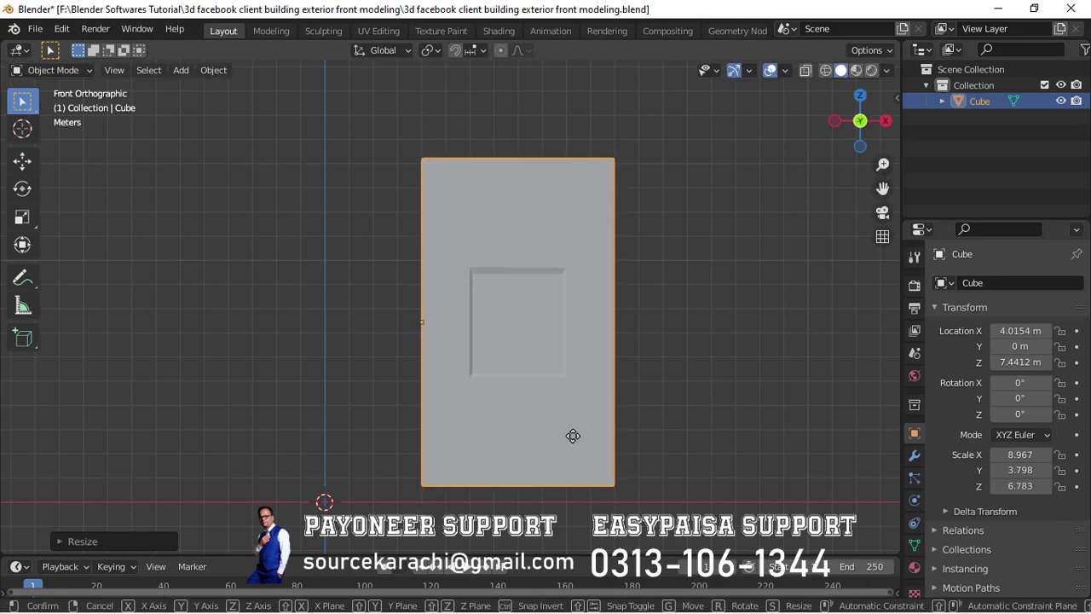
{"action": "key", "text": "g"}
{"action": "key", "text": "z"}
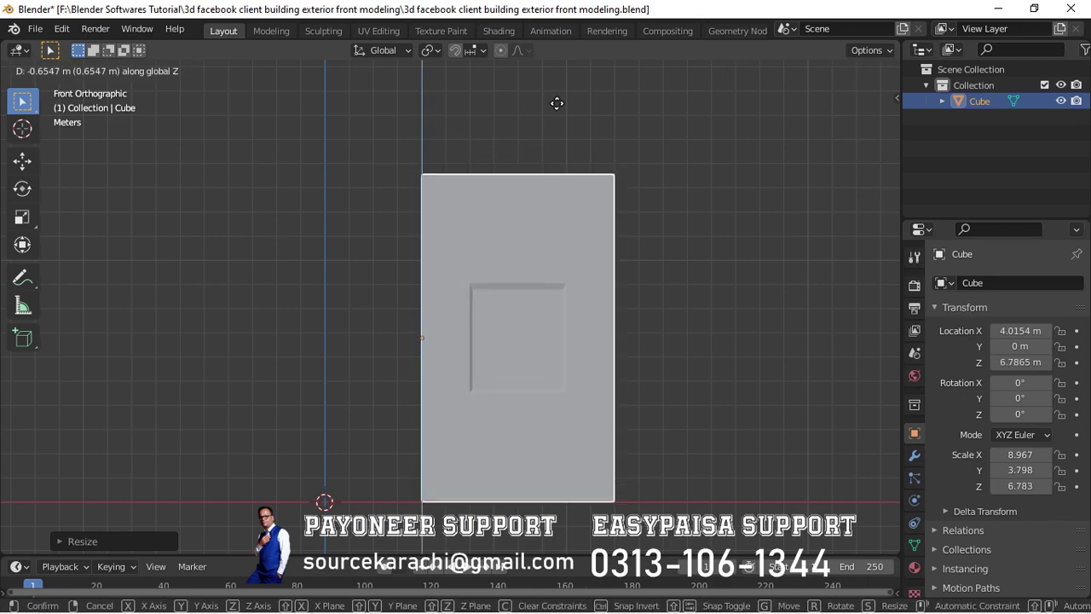
{"action": "left_click", "coordinate": [557, 70]}
{"action": "key", "text": "s"}
{"action": "key", "text": "z"}
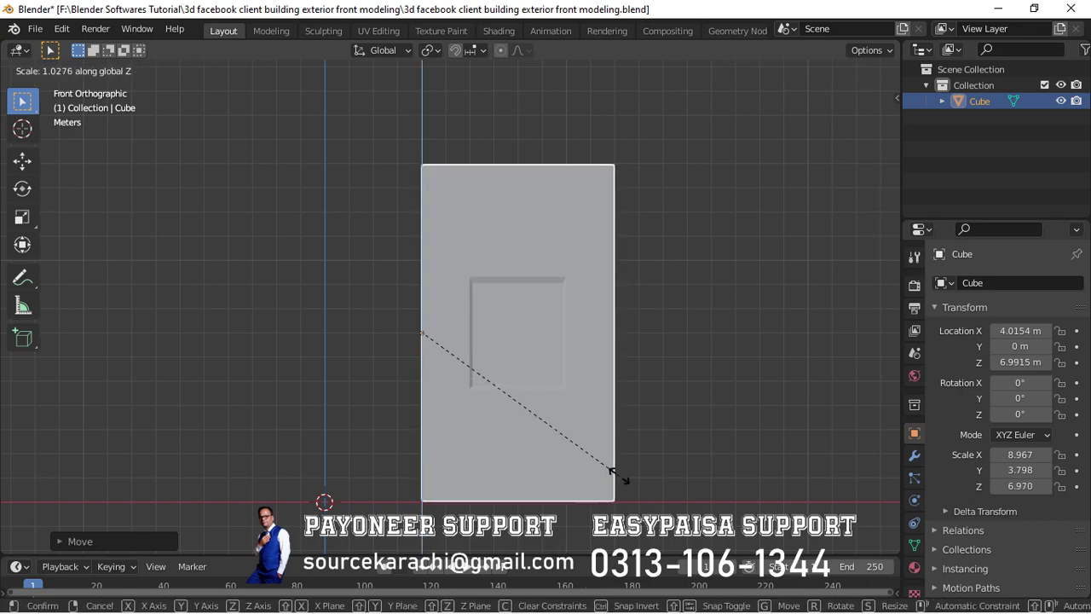
{"action": "left_click", "coordinate": [619, 480]}
{"action": "key", "text": "Tab"}
{"action": "key", "text": "alt+z"}
- Circle-select the middle row of faces around the window and lower it along Z
{"action": "key", "text": "c"}
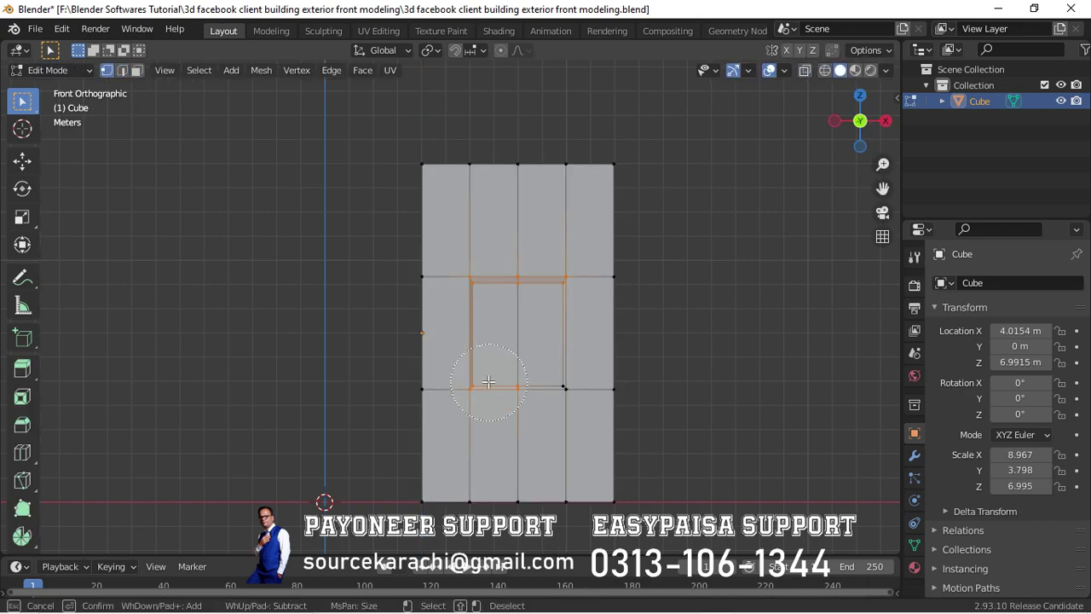
{"action": "middle_click_drag", "start_coordinate": [489, 381], "coordinate": [612, 312]}
{"action": "key", "text": "KP_1"}
{"action": "key", "text": "alt+z"}
{"action": "left_click_drag", "start_coordinate": [670, 291], "coordinate": [439, 293]}
{"action": "key", "text": "g"}
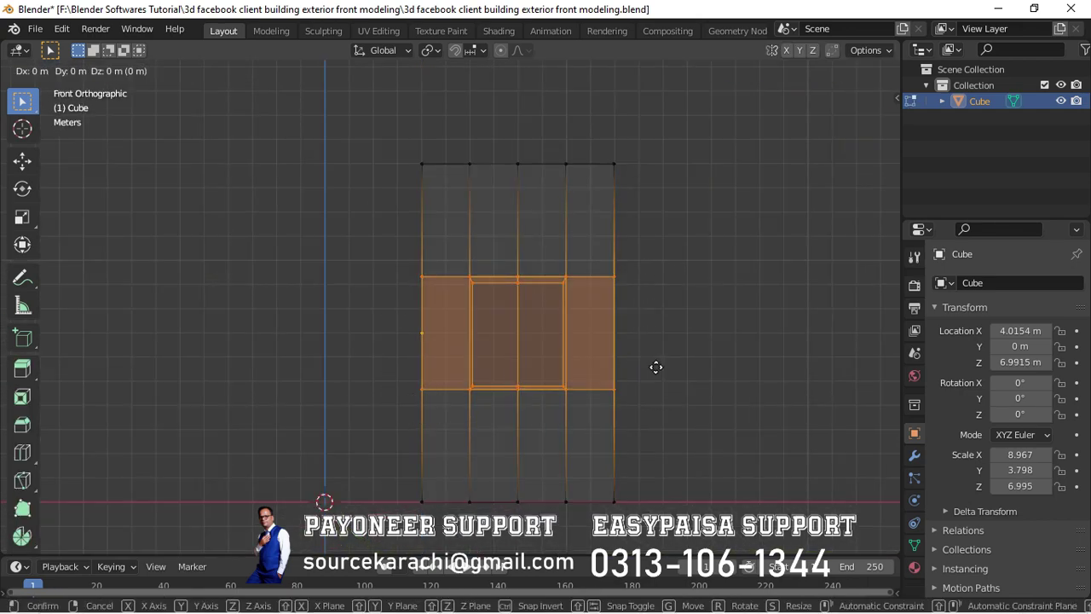
{"action": "key", "text": "z"}
{"action": "left_click", "coordinate": [657, 386]}
{"action": "key", "text": "Tab"}
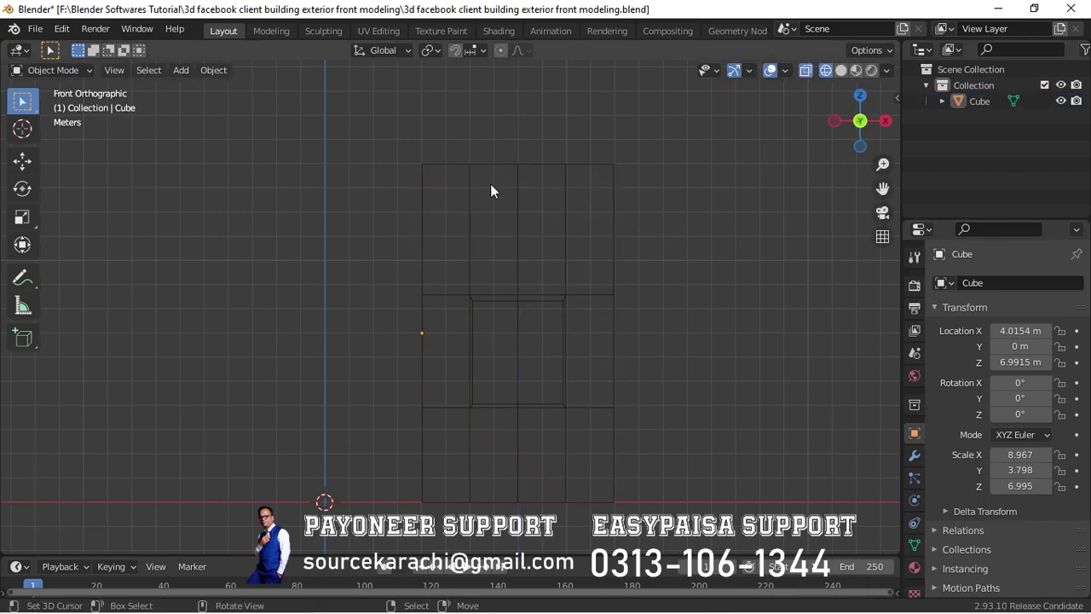
- Select the top row of faces and lower it along Z
{"action": "key", "text": "Tab"}
{"action": "key", "text": "c"}
{"action": "mouse_move", "coordinate": [451, 230]}
{"action": "left_mouse_down"}
{"action": "mouse_move", "coordinate": [521, 287]}
{"action": "mouse_move", "coordinate": [589, 239]}
{"action": "left_mouse_up"}
{"action": "key", "text": "g"}
{"action": "key", "text": "z"}
{"action": "left_click", "coordinate": [631, 298]}
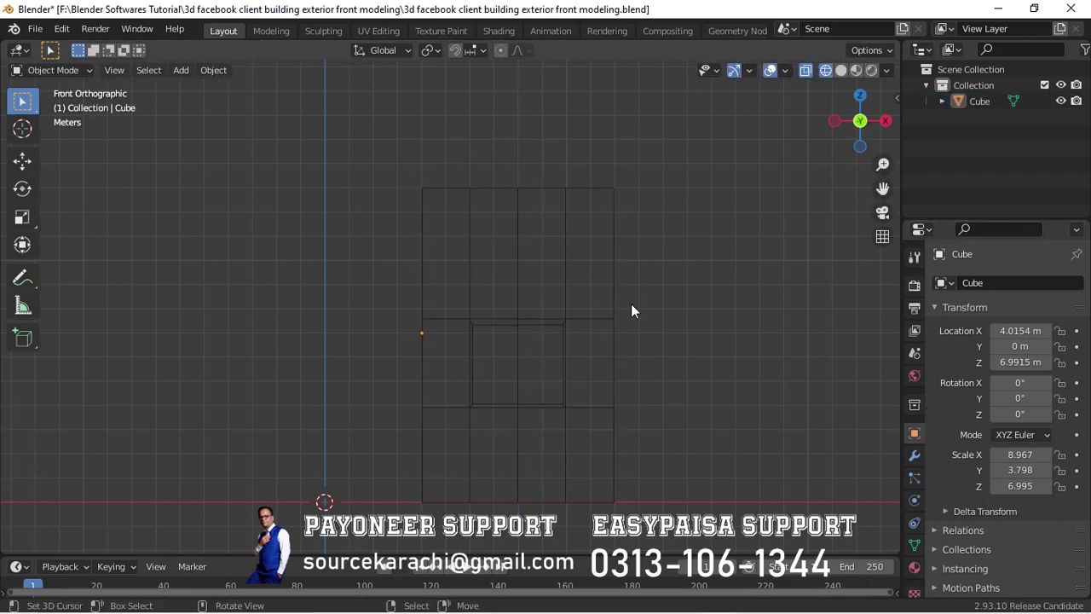
{"action": "key", "text": "Tab"}
{"action": "key", "text": "Tab"}
- Select the window's edge rows and raise its top edge along Z
{"action": "key", "text": "c"}
{"action": "key", "text": "g"}
{"action": "key", "text": "z"}
{"action": "mouse_move", "coordinate": [620, 398]}
{"action": "left_mouse_down"}
{"action": "mouse_move", "coordinate": [422, 400]}
{"action": "mouse_move", "coordinate": [418, 310]}
{"action": "left_mouse_up"}
{"action": "left_click", "coordinate": [414, 366]}
{"action": "key", "text": "Tab"}
{"action": "key", "text": "Tab"}
{"action": "key", "text": "c"}
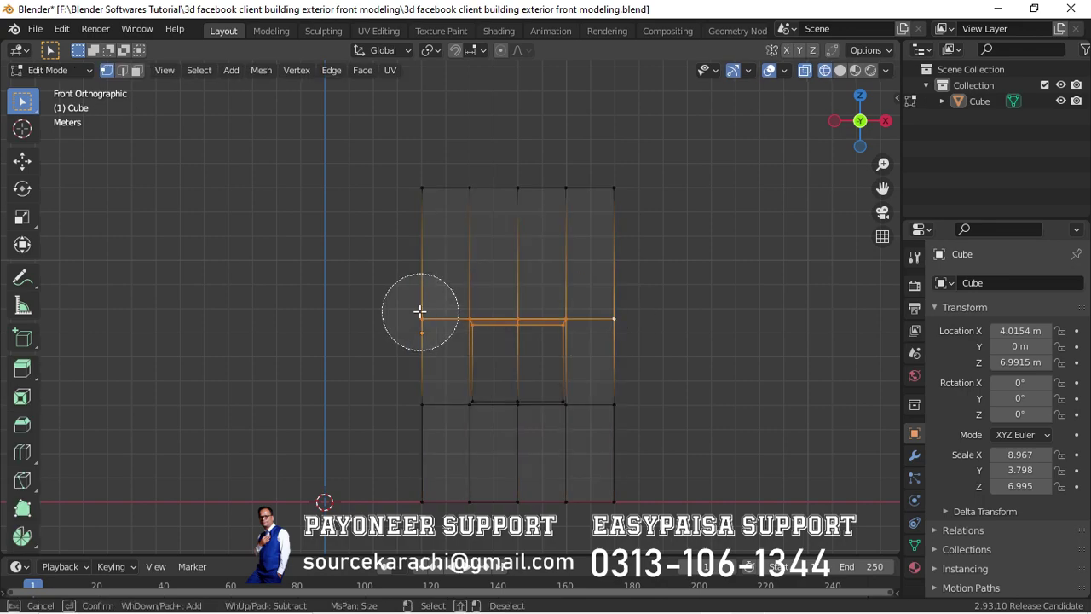
{"action": "key", "text": "g"}
{"action": "key", "text": "z"}
{"action": "left_click", "coordinate": [418, 302]}
- Save the file in solid shading and orbit to view the wall in perspective
{"action": "key", "text": "Tab"}
{"action": "key", "text": "shift+z"}
{"action": "key", "text": "ctrl+s"}
{"action": "middle_click_drag", "start_coordinate": [425, 306], "coordinate": [671, 340]}
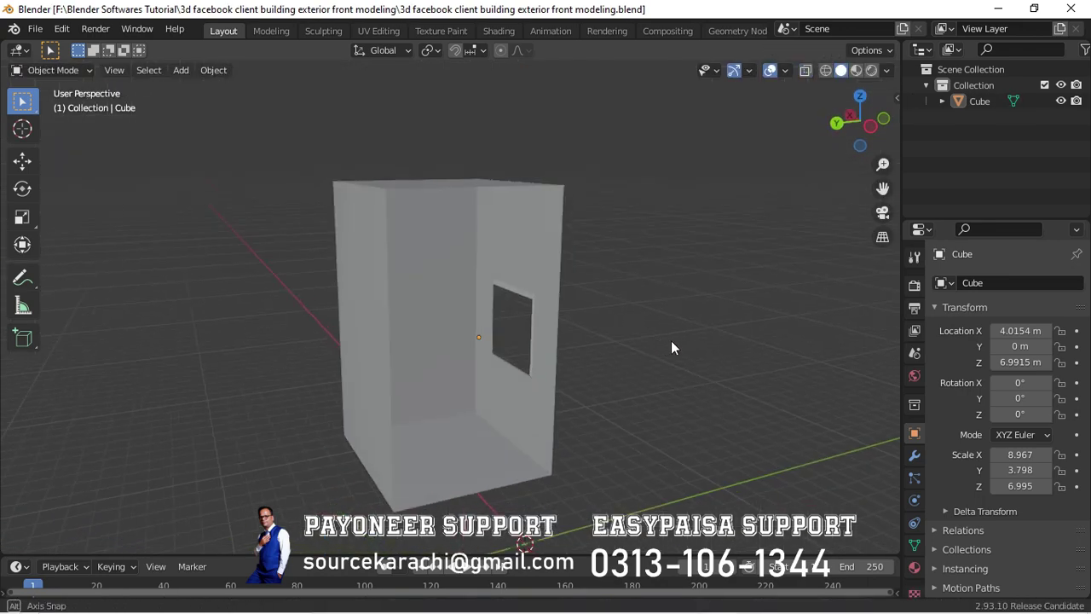
{"action": "scroll", "coordinate": [452, 295], "scroll_direction": "up", "scroll_amount": 3}
{"action": "key", "text": "Tab"}
- Select only the window square in wireframe and push it inward along Y
{"action": "middle_click_drag", "start_coordinate": [452, 296], "coordinate": [699, 251]}
{"action": "key", "text": "shift+z"}
{"action": "key", "text": "c"}
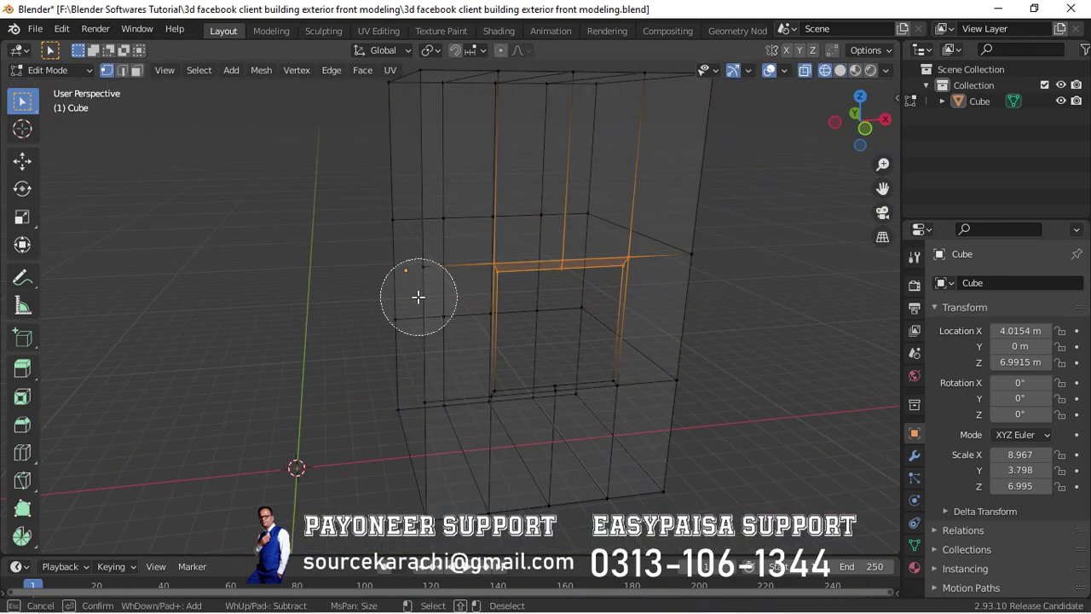
{"action": "middle_click_drag", "start_coordinate": [417, 298], "coordinate": [551, 224]}
{"action": "key", "text": "Escape"}
{"action": "scroll", "coordinate": [626, 346], "scroll_direction": "up", "scroll_amount": 2}
{"action": "key", "text": "g"}
{"action": "key", "text": "y"}
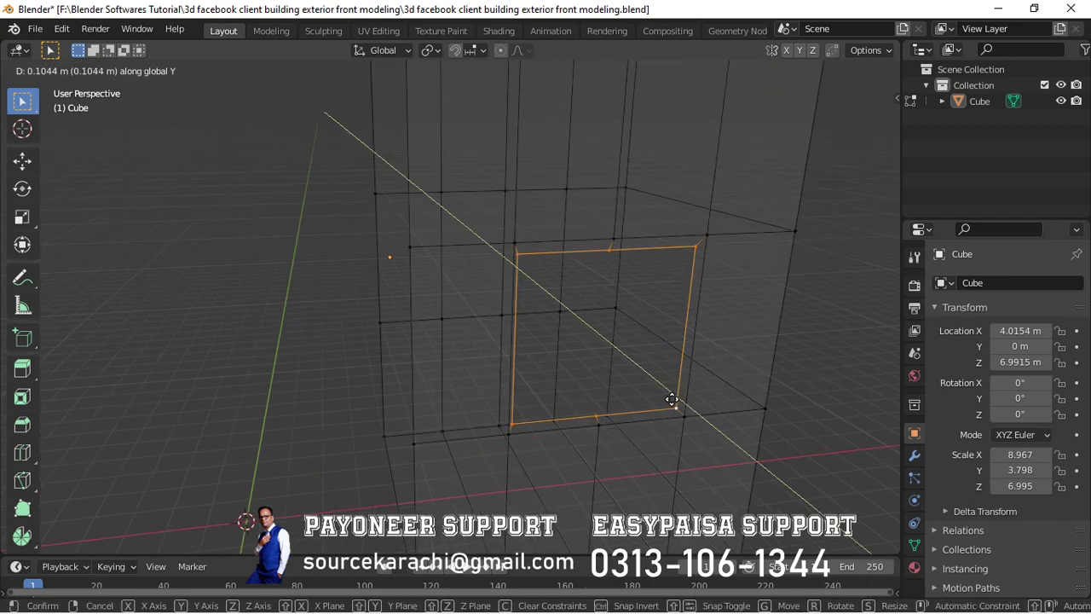
{"action": "key", "text": "Return"}
- Return to solid shading in Object Mode and bring up the wall's modifier settings
{"action": "key", "text": "shift+z"}
{"action": "key", "text": "Tab"}
{"action": "scroll", "coordinate": [597, 341], "scroll_direction": "down", "scroll_amount": 3}
{"action": "left_click", "coordinate": [915, 456]}
{"action": "left_click", "coordinate": [213, 70]}
{"action": "mouse_move", "coordinate": [239, 104]}
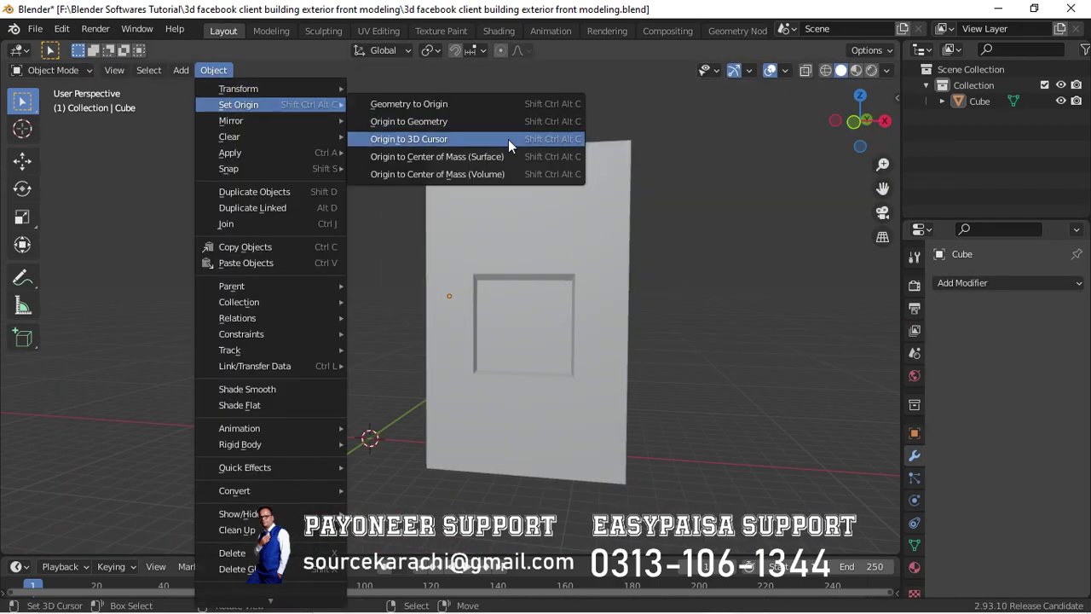
- Add a Mirror modifier to the wall and frame it in front view
{"action": "left_click", "coordinate": [1006, 282]}
{"action": "left_click", "coordinate": [821, 467]}
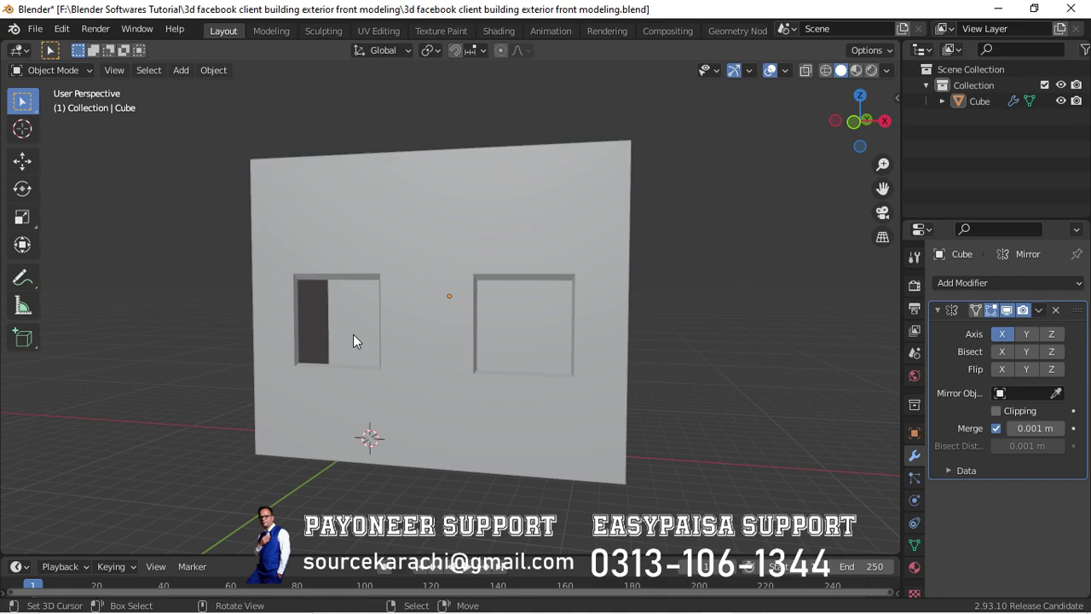
{"action": "key", "text": "KP_1"}
{"action": "key", "text": "KP_Subtract"}
- Set the wall's origin to the 3D cursor and apply the Mirror modifier with Ctrl+A
{"action": "left_click", "coordinate": [209, 72]}
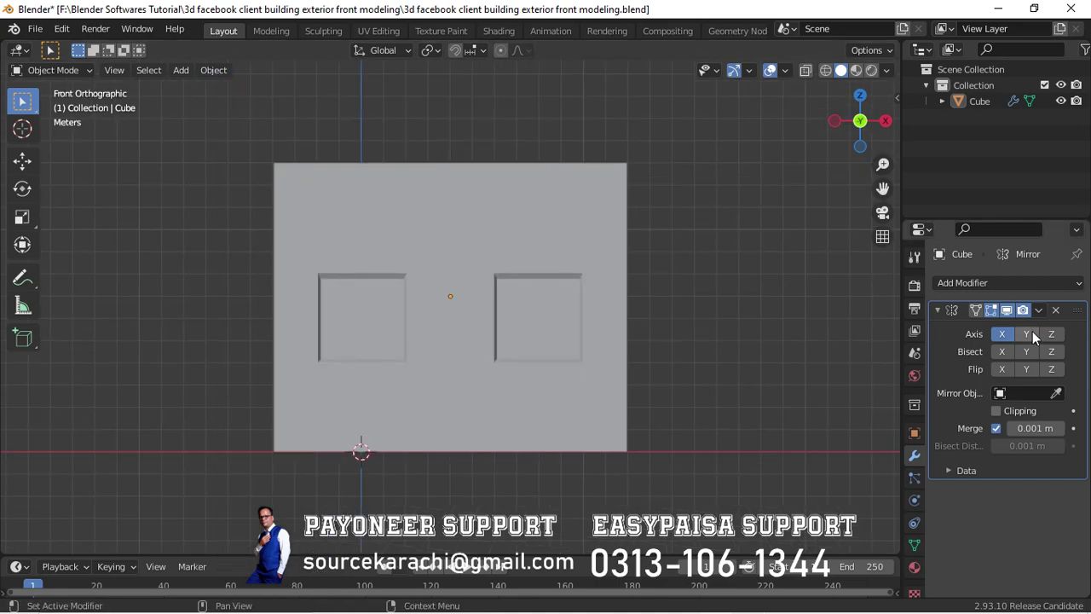
{"action": "left_click", "coordinate": [1028, 333]}
{"action": "left_click", "coordinate": [1027, 334]}
{"action": "key", "text": "Tab"}
{"action": "key", "text": "Tab"}
{"action": "left_click", "coordinate": [213, 70]}
{"action": "left_click", "coordinate": [422, 141]}
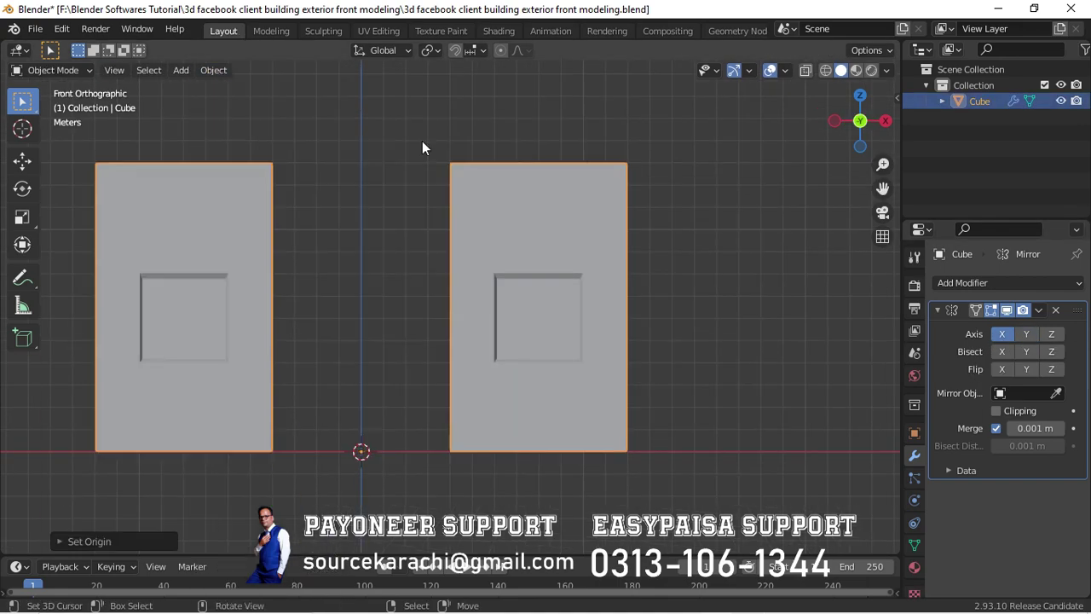
{"action": "key", "text": "ctrl+a"}
{"action": "key", "text": "Tab"}
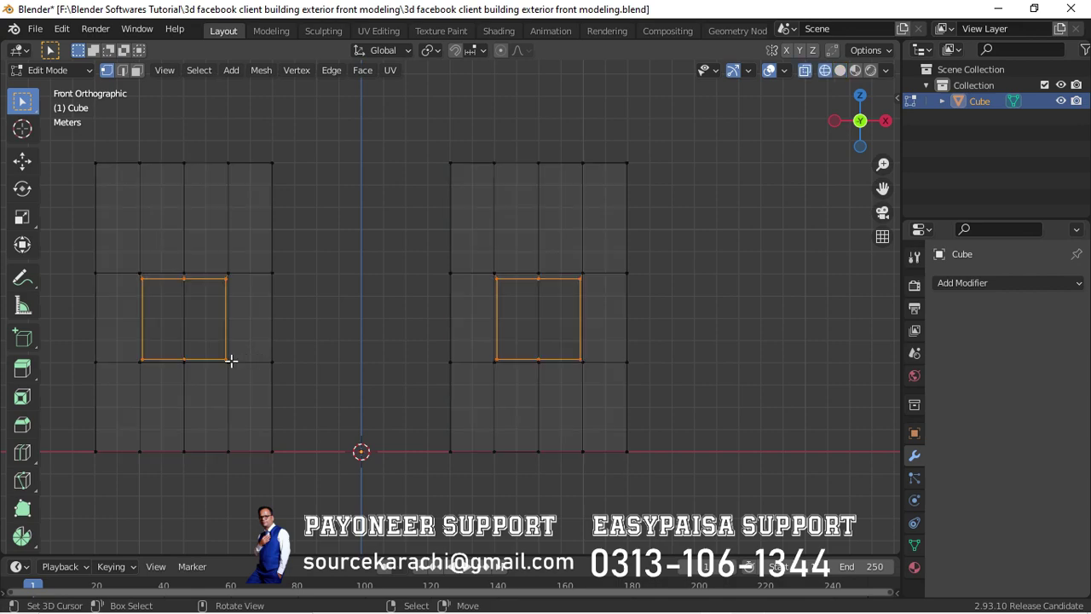
- Circle-select the left panel's window row and raise it along Z
{"action": "key", "text": "alt+a"}
{"action": "key", "text": "c"}
{"action": "left_click_drag", "start_coordinate": [110, 292], "coordinate": [256, 290]}
{"action": "key", "text": "Escape"}
{"action": "key", "text": "g"}
{"action": "left_click", "coordinate": [207, 220]}
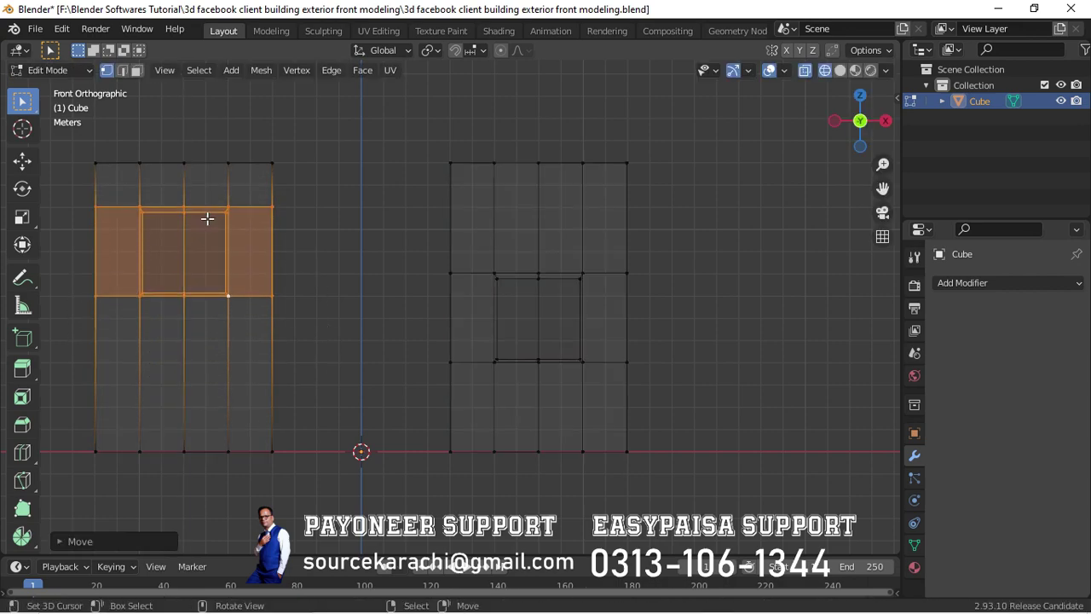
{"action": "mouse_move", "coordinate": [199, 223]}
{"action": "middle_mouse_down"}
{"action": "mouse_move", "coordinate": [236, 310]}
{"action": "mouse_move", "coordinate": [332, 189]}
{"action": "middle_mouse_up"}
{"action": "key", "text": "KP_1"}
- Separate the left half into Cube.001 and delete it
{"action": "key", "text": "alt+a"}
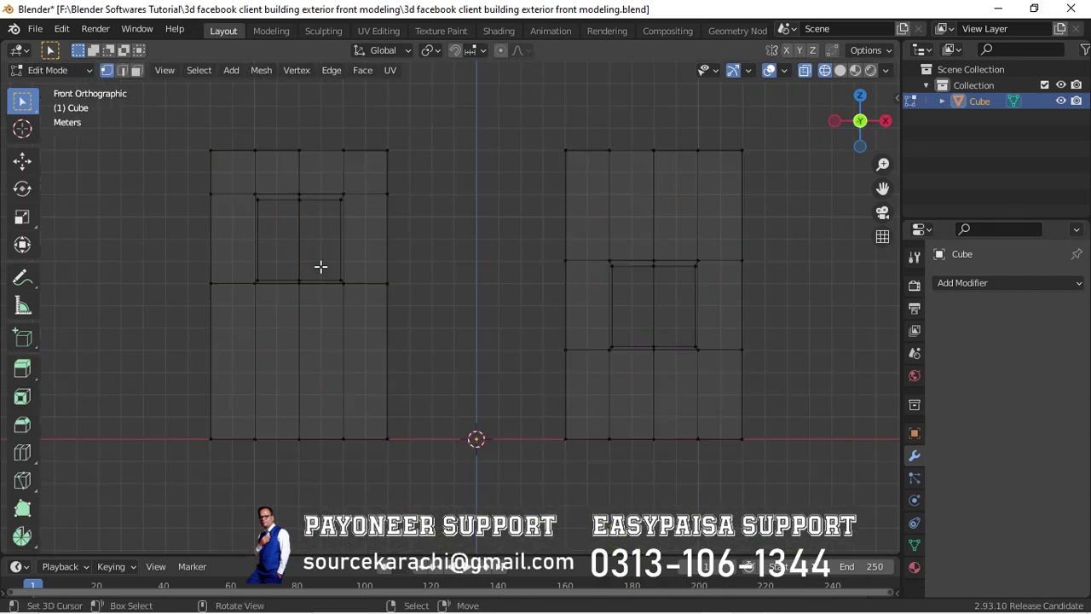
{"action": "key", "text": "l"}
{"action": "key", "text": "p"}
{"action": "key", "text": "Tab"}
{"action": "key", "text": "Delete"}
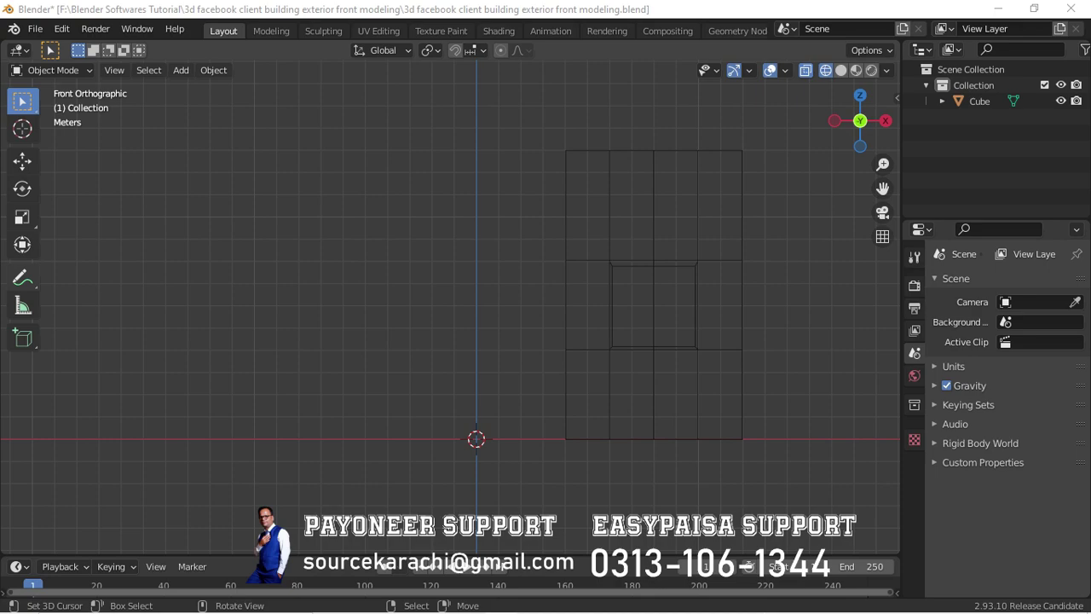
- Add a new cube, raise it along Z and scale it up into a large block
{"action": "left_click", "coordinate": [751, 382]}
{"action": "key", "text": "shift+a"}
{"action": "left_click", "coordinate": [415, 307]}
{"action": "key", "text": "g"}
{"action": "key", "text": "z"}
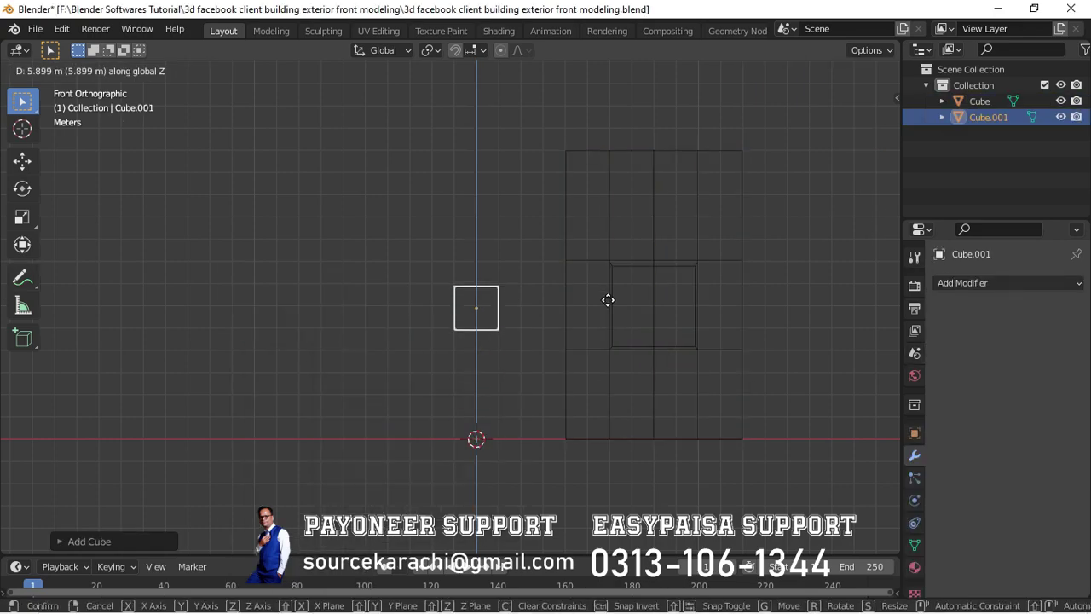
{"action": "left_click", "coordinate": [608, 274]}
{"action": "key", "text": "s"}
{"action": "left_click", "coordinate": [592, 428]}
- Drop the new cube's bottom vertices down to the ground line
{"action": "key", "text": "Tab"}
{"action": "left_click_drag", "start_coordinate": [591, 429], "coordinate": [304, 429]}
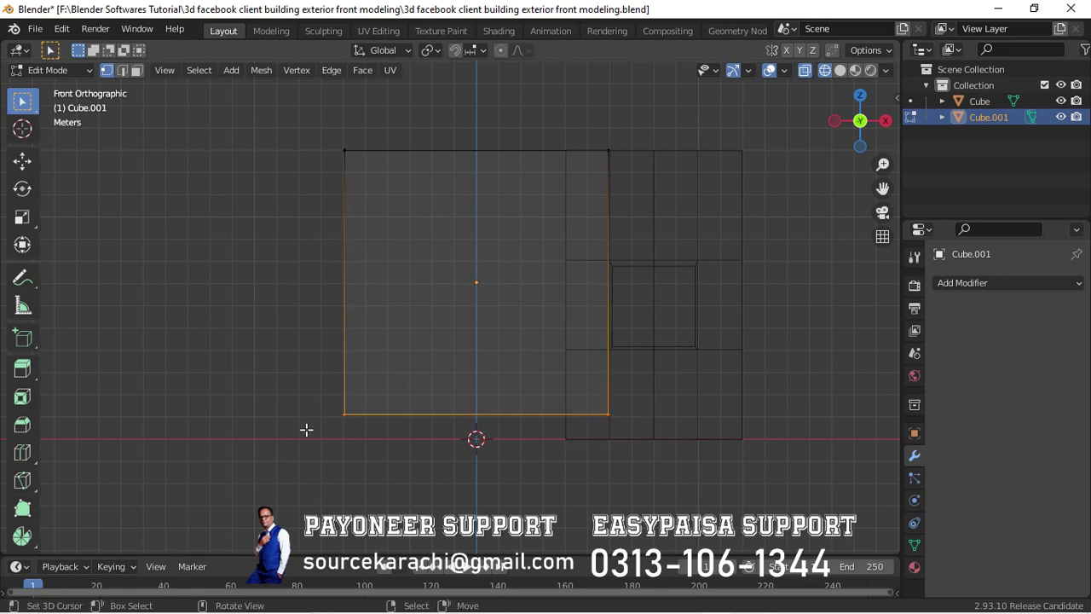
{"action": "key", "text": "g"}
{"action": "key", "text": "z"}
{"action": "left_click", "coordinate": [316, 420]}
{"action": "key", "text": "Tab"}
- Move the new block left along X and reposition the windowed panel along X
{"action": "key", "text": "g"}
{"action": "key", "text": "x"}
{"action": "left_click", "coordinate": [353, 375]}
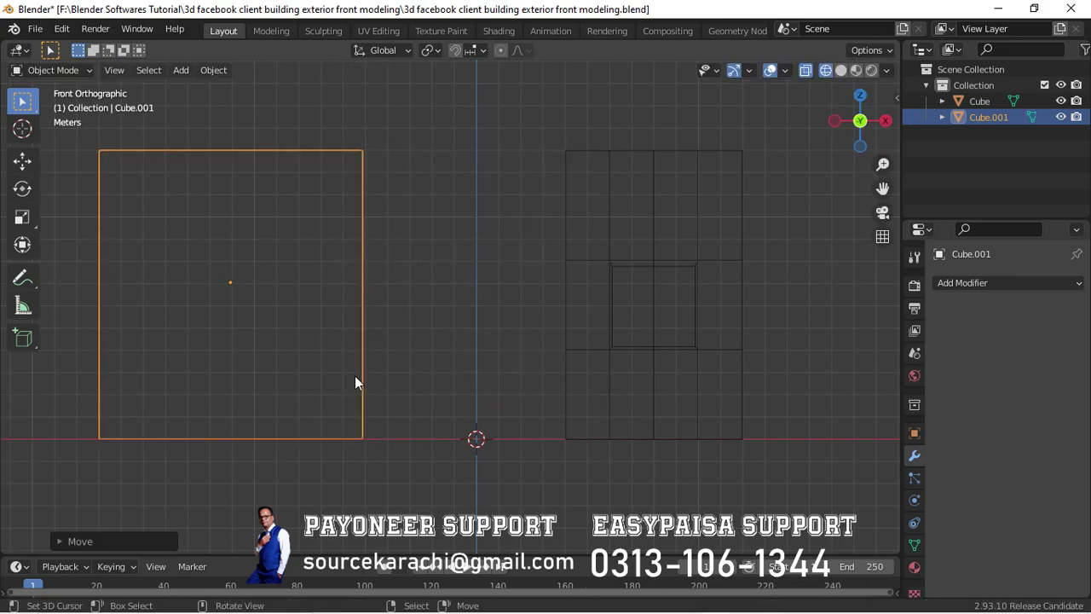
{"action": "key", "text": "g"}
{"action": "key", "text": "x"}
{"action": "left_click", "coordinate": [355, 394]}
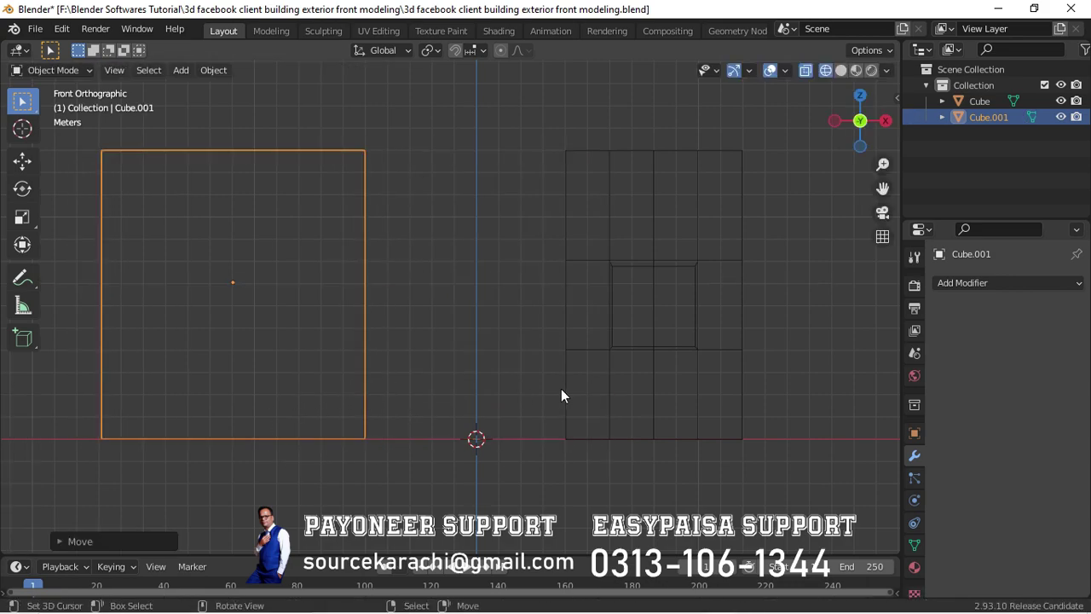
{"action": "left_click", "coordinate": [564, 396]}
{"action": "key", "text": "g"}
{"action": "key", "text": "x"}
{"action": "left_click", "coordinate": [606, 409]}
- In the side view, scale the plain block and windowed panel thinner along Y
{"action": "left_click", "coordinate": [374, 392]}
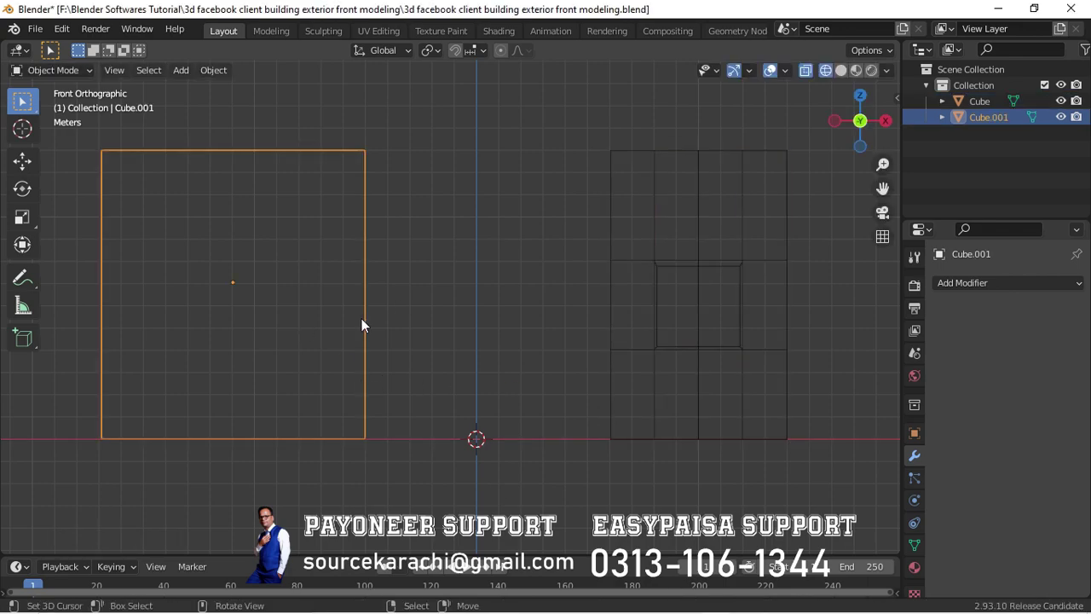
{"action": "key", "text": "KP_3"}
{"action": "key", "text": "s"}
{"action": "key", "text": "y"}
{"action": "key", "text": "y"}
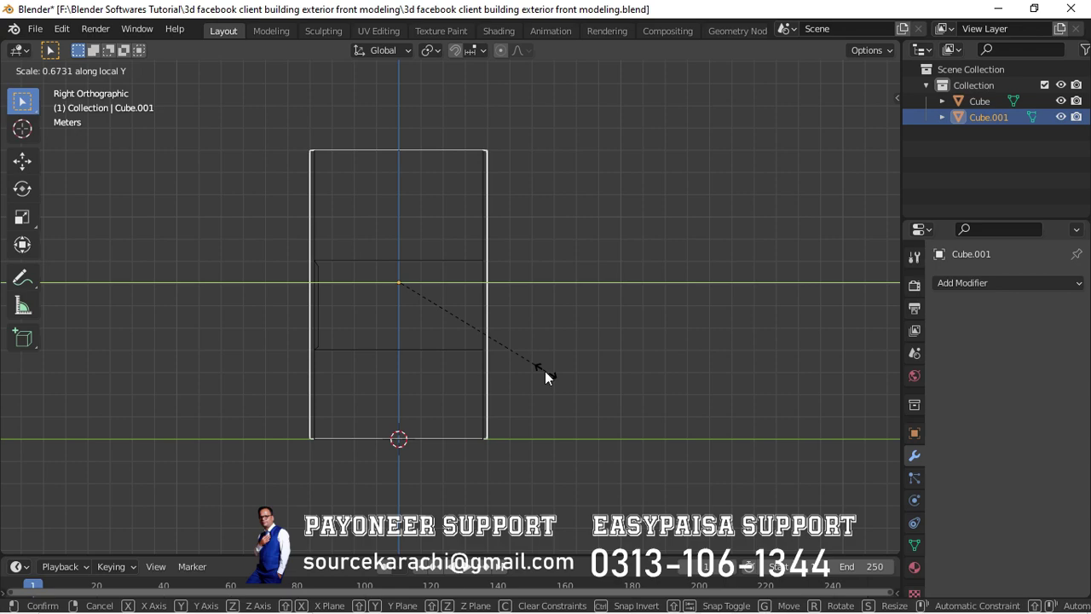
{"action": "left_click", "coordinate": [546, 373]}
{"action": "left_click", "coordinate": [493, 379]}
{"action": "key", "text": "s"}
{"action": "key", "text": "y"}
{"action": "left_click", "coordinate": [588, 427]}
- In front view, slide the plain block over the windowed panel to compare widths
{"action": "key", "text": "KP_1"}
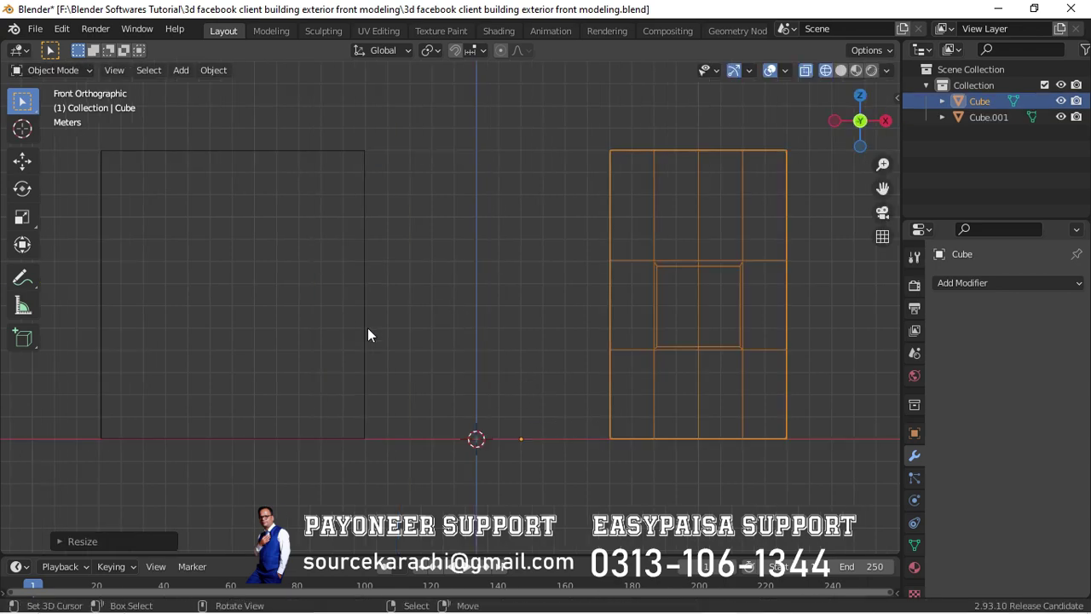
{"action": "left_click", "coordinate": [368, 327]}
{"action": "key", "text": "g"}
{"action": "key", "text": "x"}
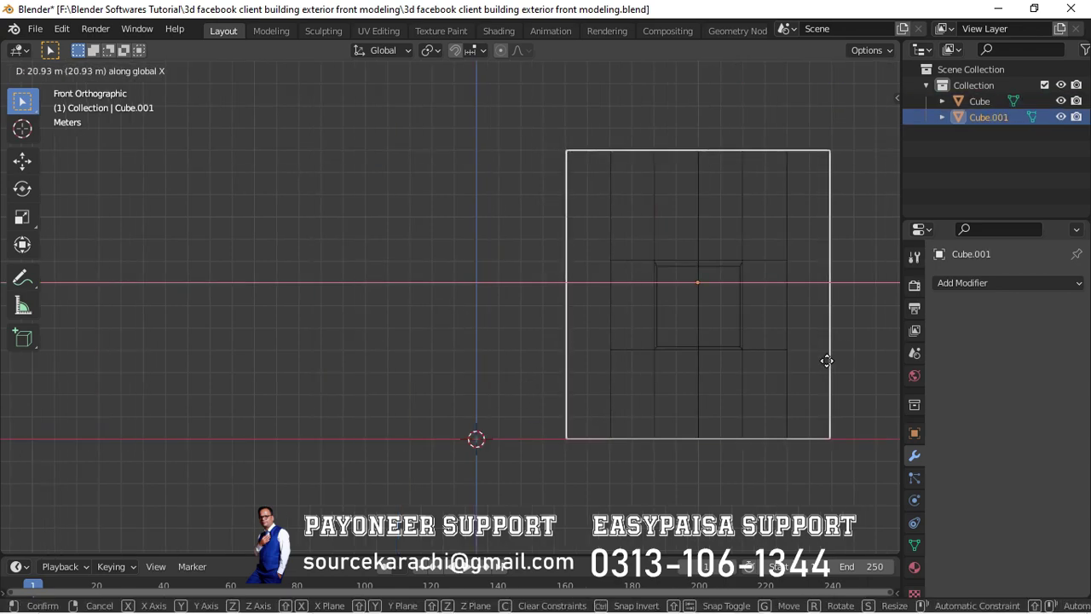
{"action": "left_click", "coordinate": [833, 357]}
{"action": "left_click_drag", "start_coordinate": [789, 360], "coordinate": [798, 363]}
- Widen the windowed panel along X and set its origin to geometry
{"action": "key", "text": "s"}
{"action": "key", "text": "x"}
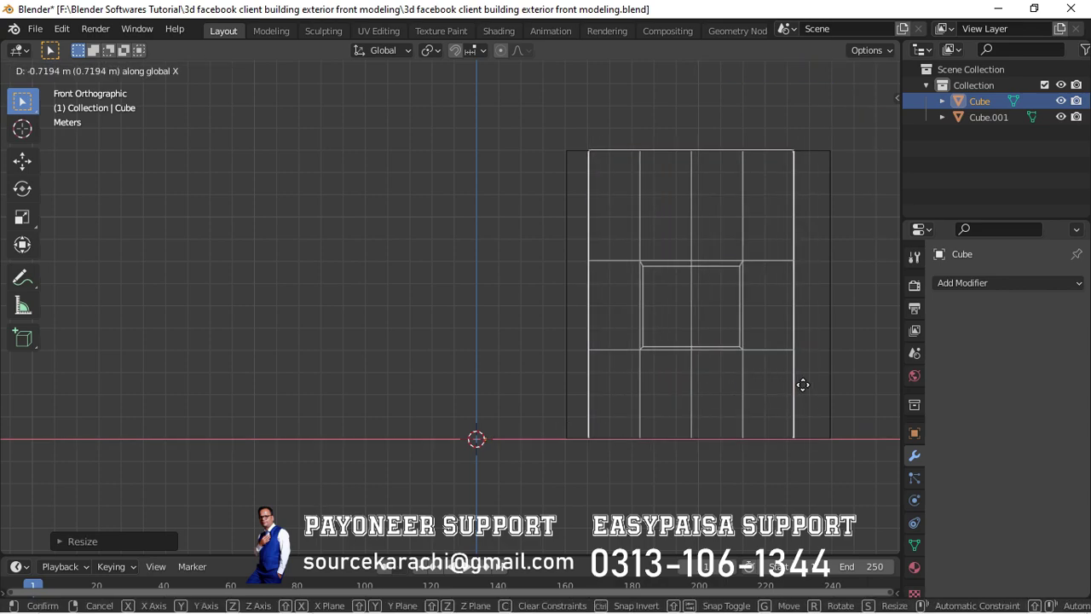
{"action": "left_click", "coordinate": [835, 410]}
{"action": "left_click", "coordinate": [214, 70]}
{"action": "left_click", "coordinate": [364, 123]}
- Fine-tune the windowed panel's X scale to match the plain block's width
{"action": "key", "text": "s"}
{"action": "key", "text": "x"}
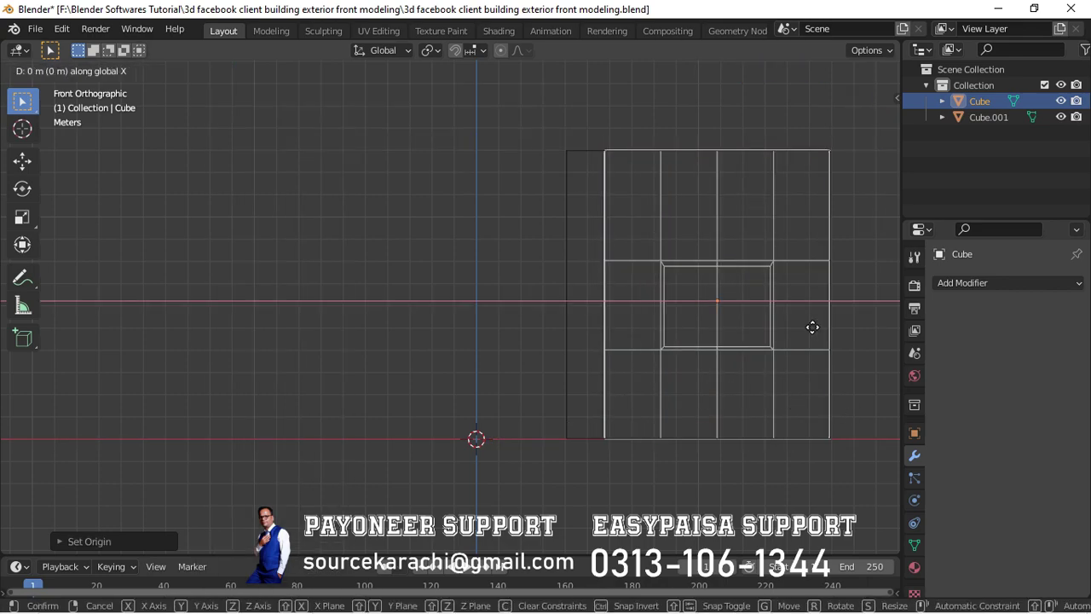
{"action": "left_click", "coordinate": [815, 332]}
{"action": "left_click_drag", "start_coordinate": [815, 332], "coordinate": [806, 333]}
{"action": "key", "text": "s"}
{"action": "key", "text": "x"}
{"action": "left_click", "coordinate": [814, 337]}
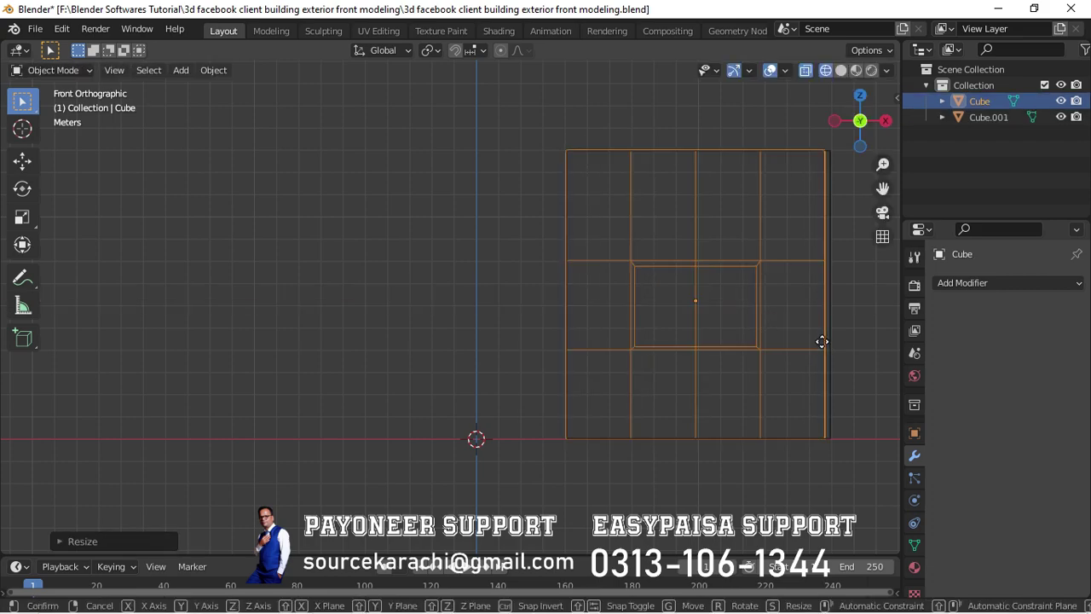
{"action": "key", "text": "s"}
{"action": "key", "text": "x"}
{"action": "left_click", "coordinate": [834, 352]}
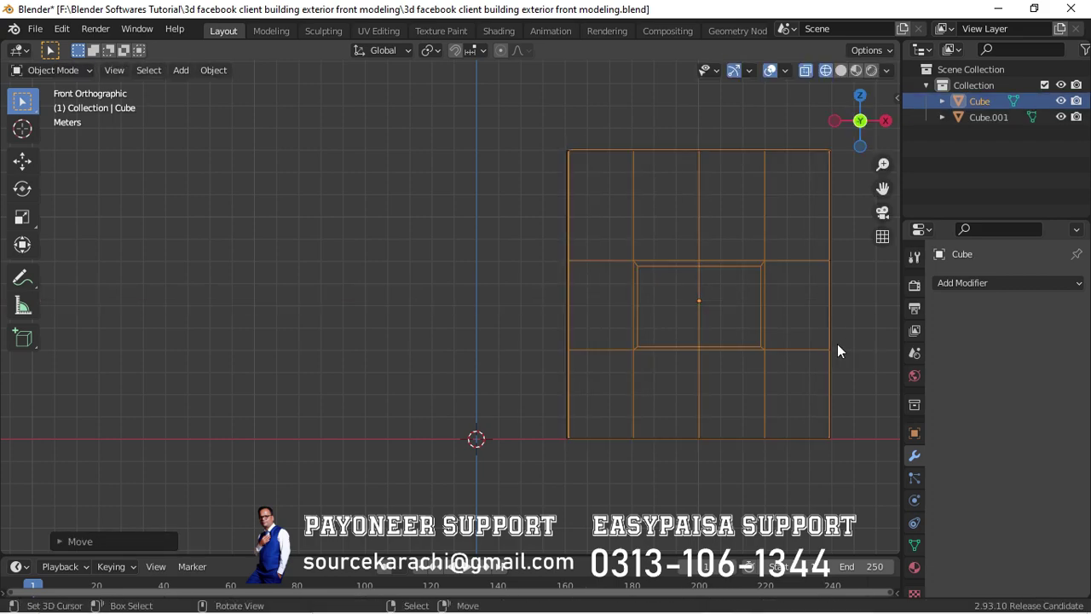
- Move the plain block back left and shift the windowed panel right, leaving a gap
{"action": "left_click", "coordinate": [834, 342]}
{"action": "key", "text": "s"}
{"action": "key", "text": "x"}
{"action": "key", "text": "x"}
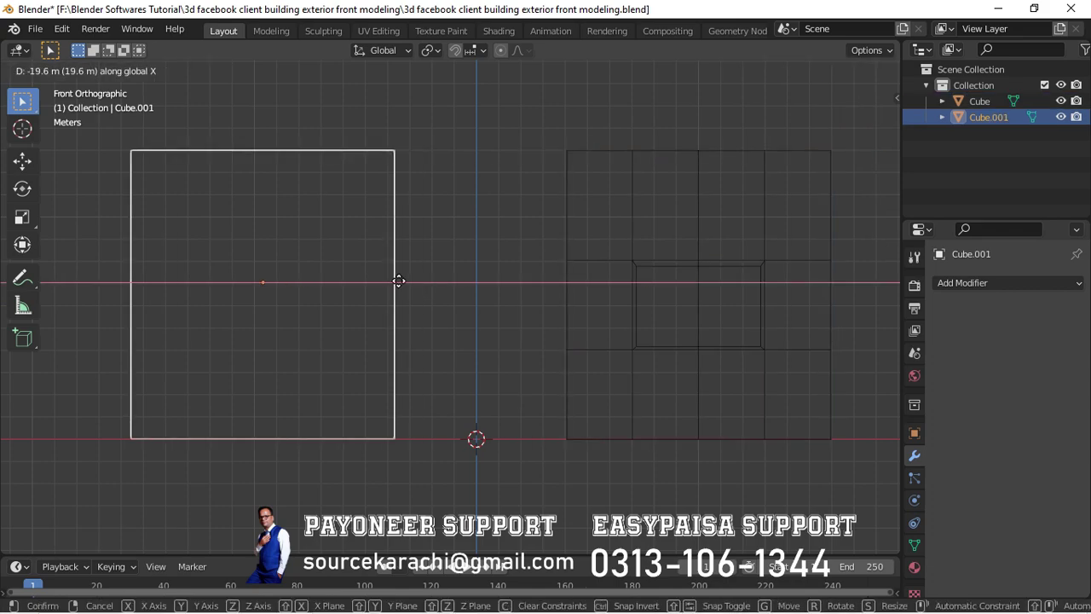
{"action": "left_click", "coordinate": [349, 280]}
{"action": "left_click", "coordinate": [556, 285]}
{"action": "key", "text": "g"}
{"action": "key", "text": "x"}
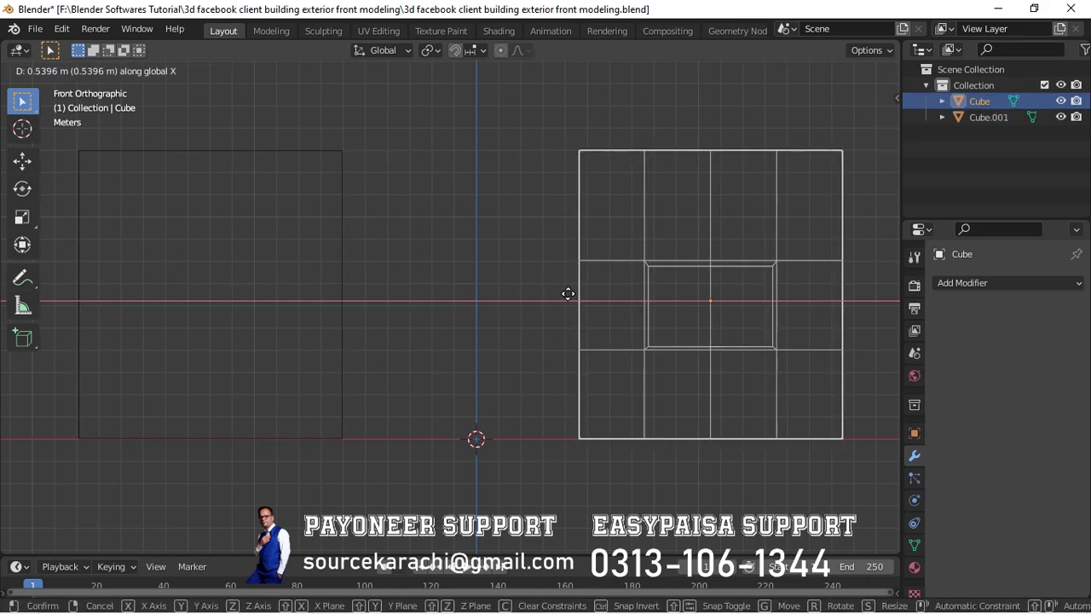
{"action": "left_click", "coordinate": [599, 315]}
{"action": "key", "text": "g"}
{"action": "key", "text": "x"}
- Fix the panel's position, then add a horizontal loop-cut pair to the plain block
{"action": "left_click", "coordinate": [590, 315]}
{"action": "left_click", "coordinate": [342, 290]}
{"action": "key", "text": "Tab"}
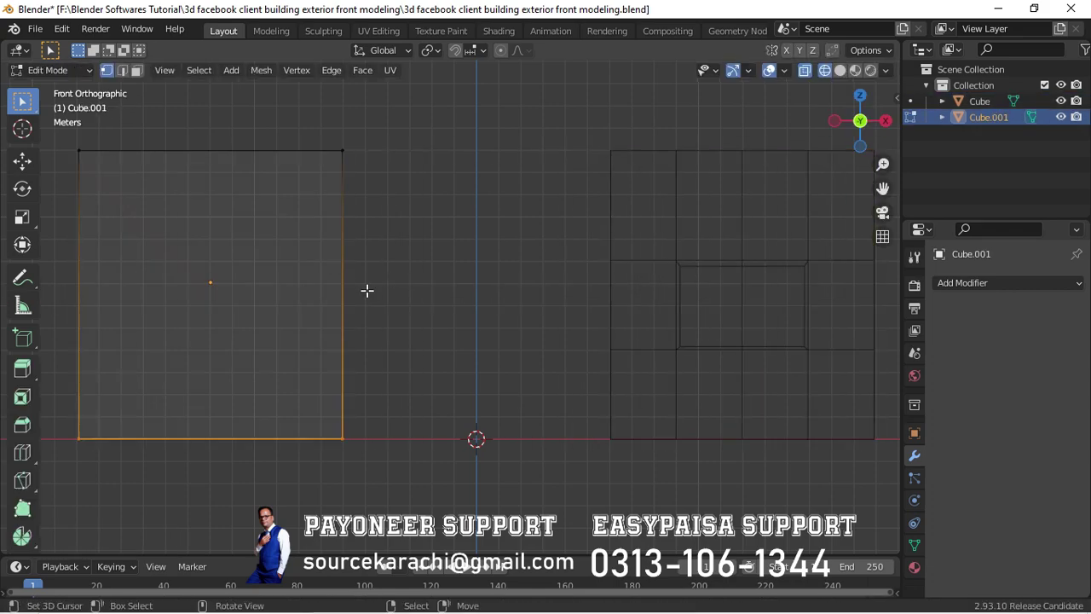
{"action": "key", "text": "ctrl+r"}
{"action": "left_click", "coordinate": [365, 290]}
{"action": "key", "text": "g"}
{"action": "key", "text": "z"}
{"action": "left_click", "coordinate": [173, 401]}
{"action": "key", "text": "s"}
{"action": "key", "text": "z"}
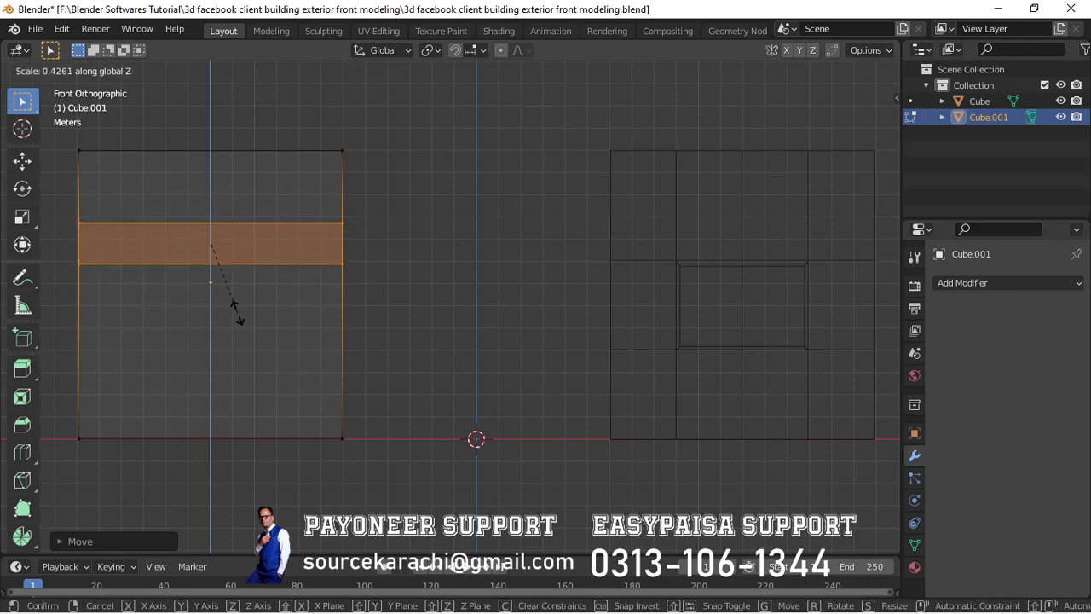
{"action": "left_click", "coordinate": [216, 241]}
- Raise the horizontal loop band higher and fine-tune its height along Z
{"action": "key", "text": "g"}
{"action": "key", "text": "z"}
{"action": "left_click", "coordinate": [224, 457]}
{"action": "key", "text": "s"}
{"action": "key", "text": "z"}
{"action": "left_click", "coordinate": [267, 297]}
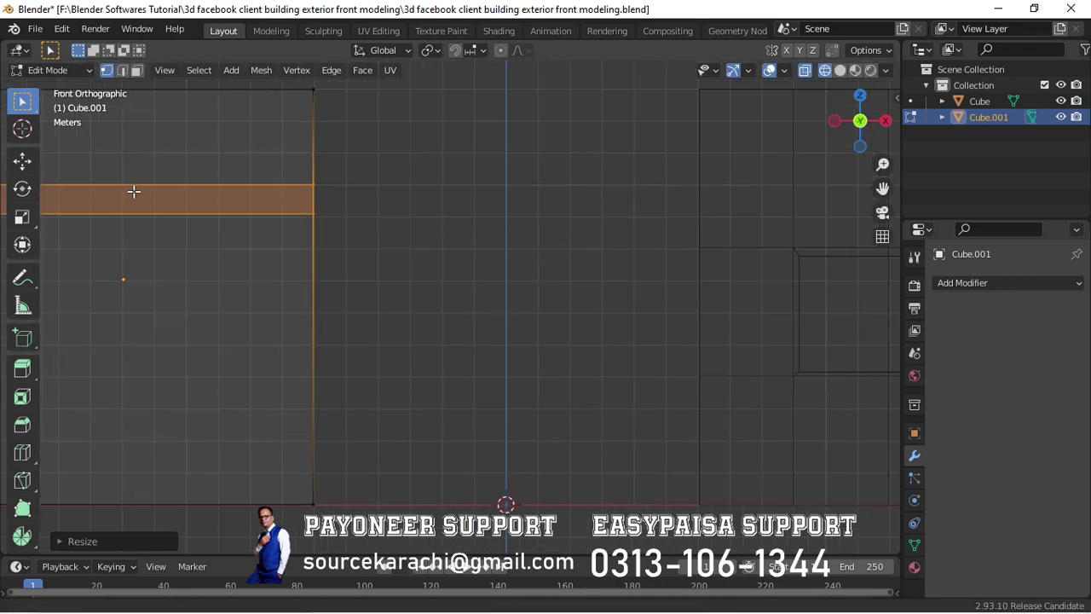
{"action": "scroll", "coordinate": [333, 331], "scroll_direction": "up", "scroll_amount": 4}
{"action": "key", "text": "s"}
{"action": "key", "text": "z"}
{"action": "left_click", "coordinate": [349, 355]}
{"action": "scroll", "coordinate": [380, 510], "scroll_direction": "down", "scroll_amount": 4}
- Add a vertical loop-cut pair, narrow it along X and shift it sideways
{"action": "key", "text": "ctrl+r"}
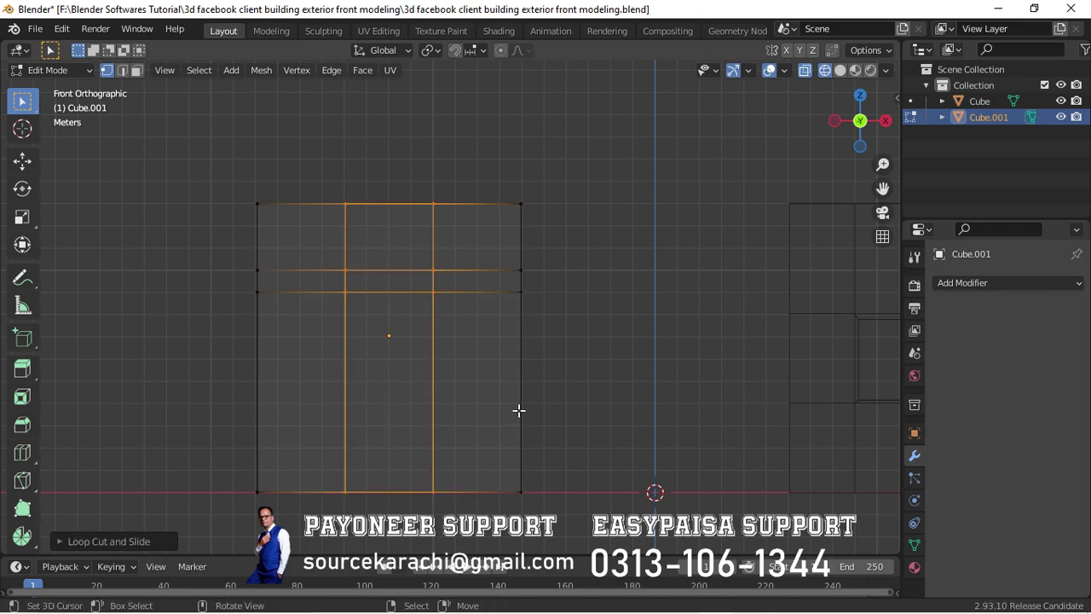
{"action": "left_click", "coordinate": [518, 410]}
{"action": "key", "text": "s"}
{"action": "key", "text": "x"}
{"action": "left_click", "coordinate": [426, 390]}
{"action": "key", "text": "g"}
{"action": "key", "text": "x"}
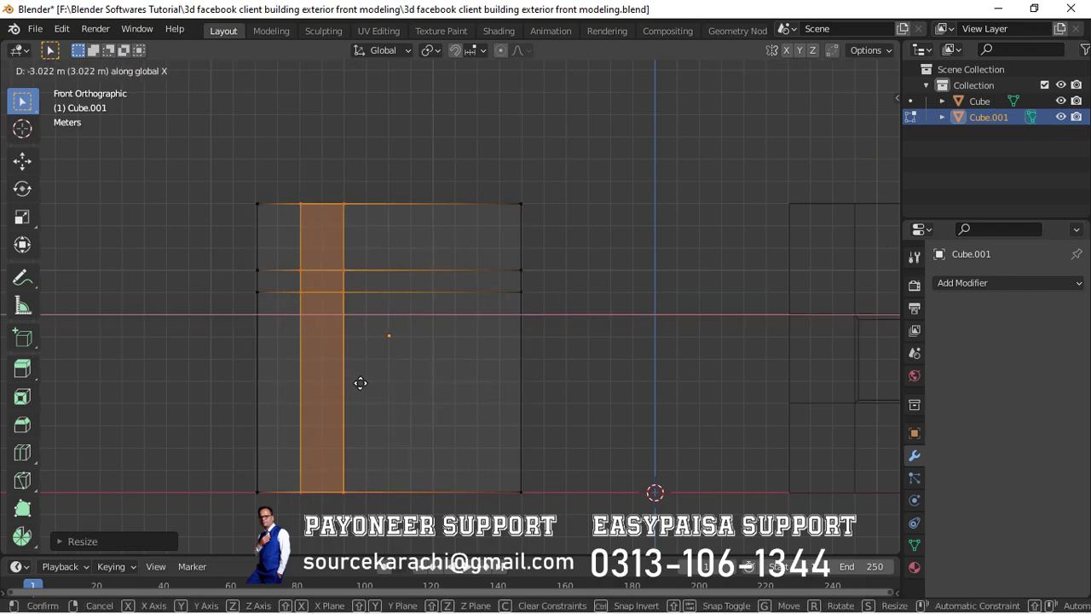
{"action": "left_click", "coordinate": [351, 358]}
- Raise a horizontal edge loop near the top of the block along Z
{"action": "left_click", "coordinate": [366, 270], "text": "alt"}
{"action": "key", "text": "g"}
{"action": "key", "text": "z"}
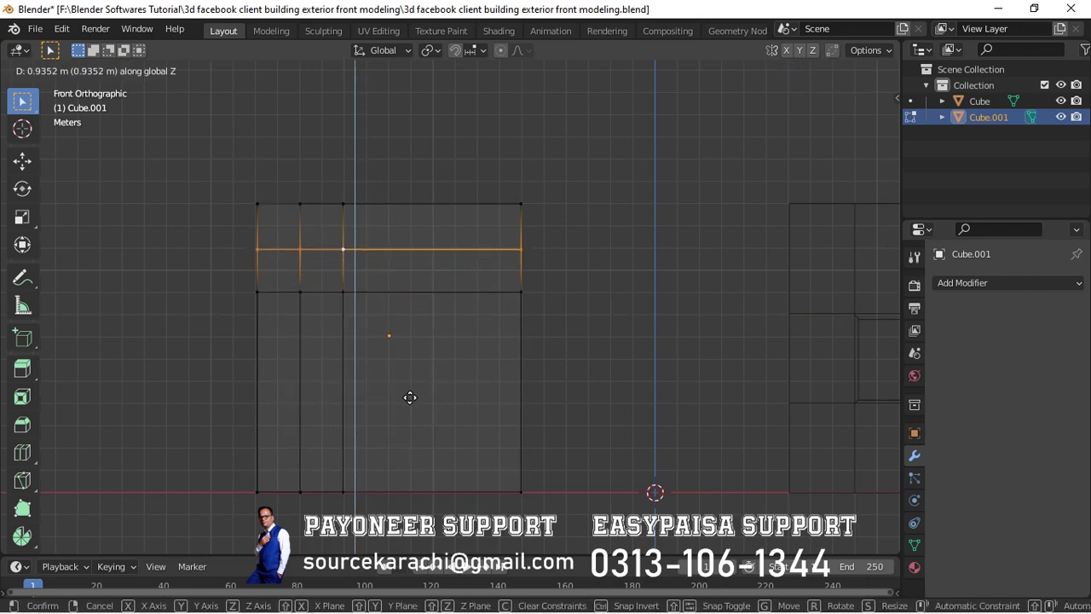
{"action": "left_click", "coordinate": [410, 397]}
{"action": "key", "text": "Tab"}
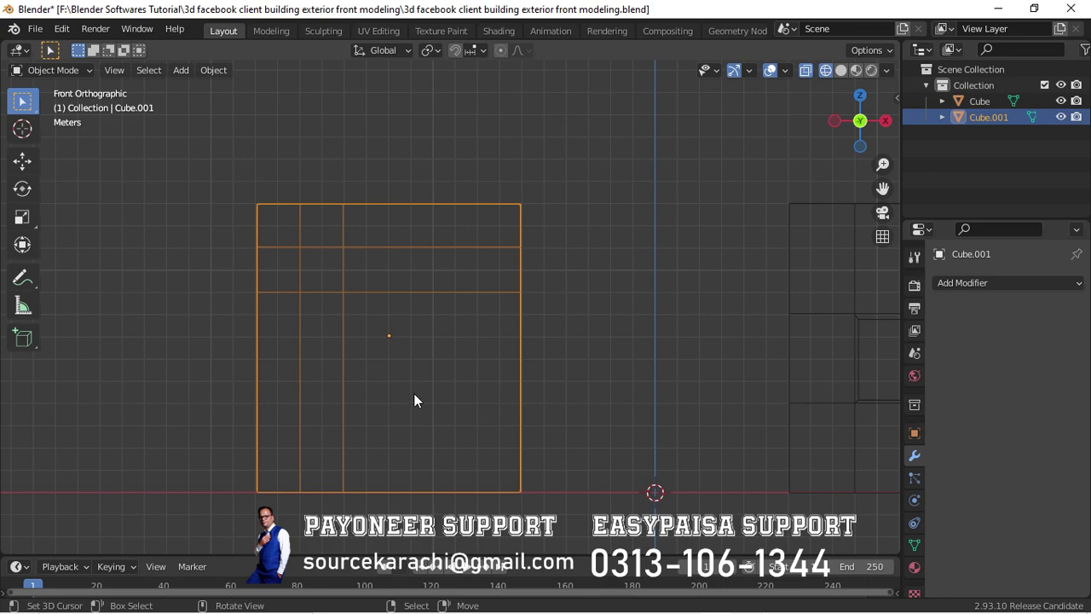
- Extrude the selected window face inward and shrink it into a recessed window
{"action": "key", "text": "Tab"}
{"action": "left_click", "coordinate": [138, 70]}
{"action": "left_click", "coordinate": [322, 267]}
{"action": "middle_click_drag", "start_coordinate": [322, 266], "coordinate": [364, 349]}
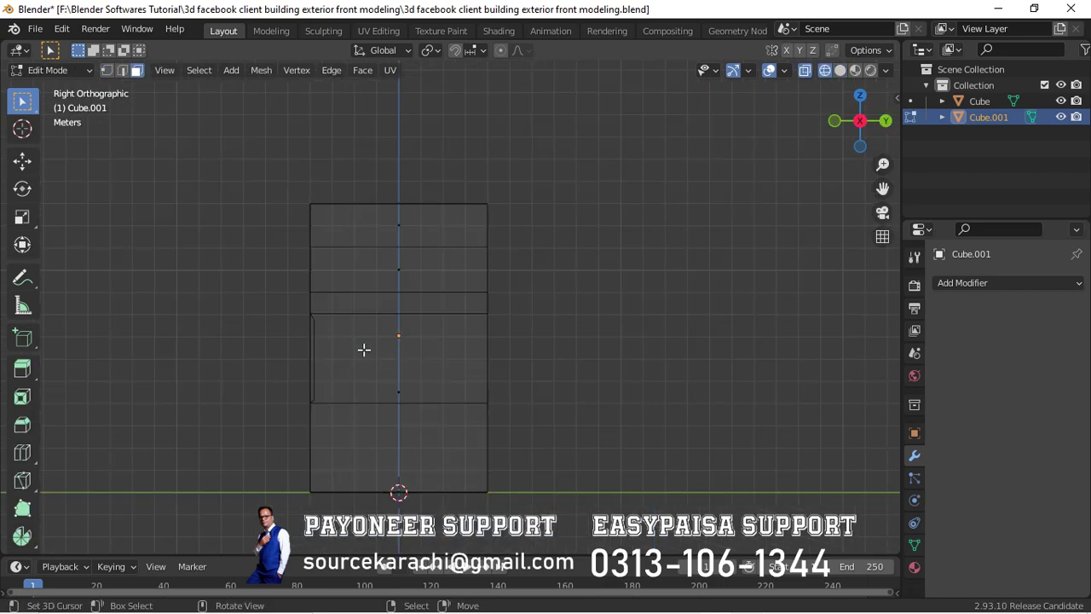
{"action": "scroll", "coordinate": [364, 350], "scroll_direction": "up", "scroll_amount": 4}
{"action": "key", "text": "e"}
{"action": "left_click", "coordinate": [213, 265]}
{"action": "key", "text": "s"}
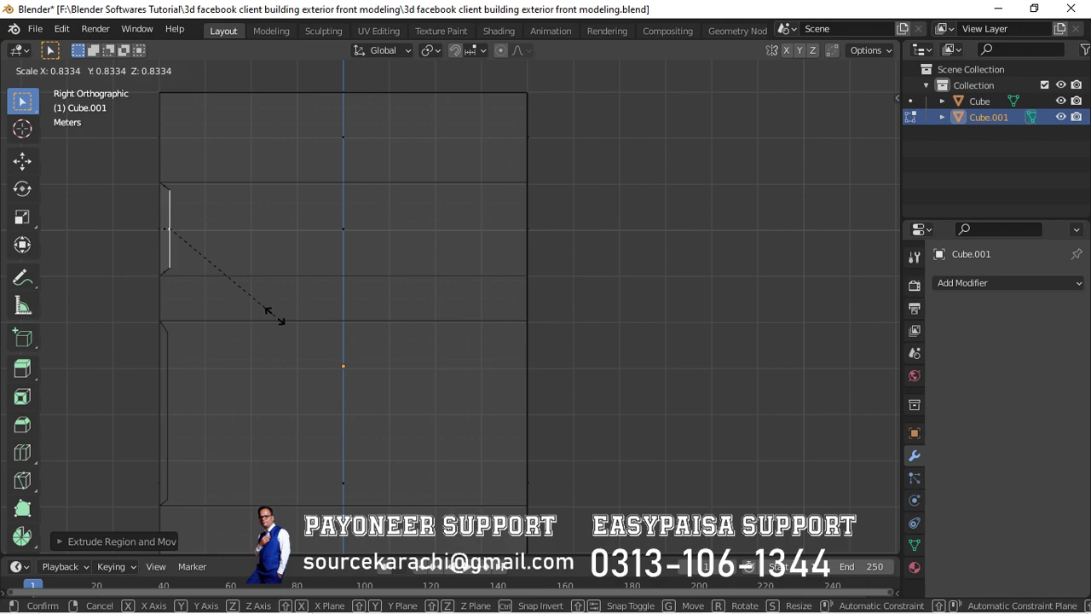
{"action": "left_click", "coordinate": [296, 329]}
{"action": "key", "text": "Tab"}
{"action": "key", "text": "KP_1"}
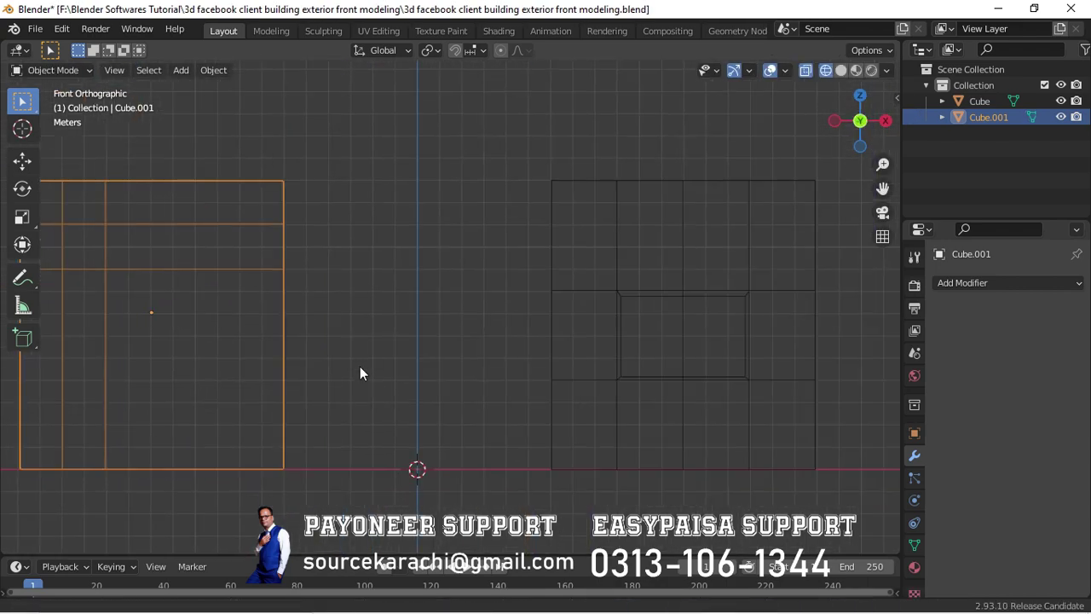
{"action": "scroll", "coordinate": [360, 367], "scroll_direction": "down", "scroll_amount": 1}
- Add a new cube and raise it above the two wall blocks
{"action": "key", "text": "alt+a"}
{"action": "key", "text": "shift+a"}
{"action": "left_click", "coordinate": [487, 302]}
{"action": "key", "text": "g"}
{"action": "key", "text": "z"}
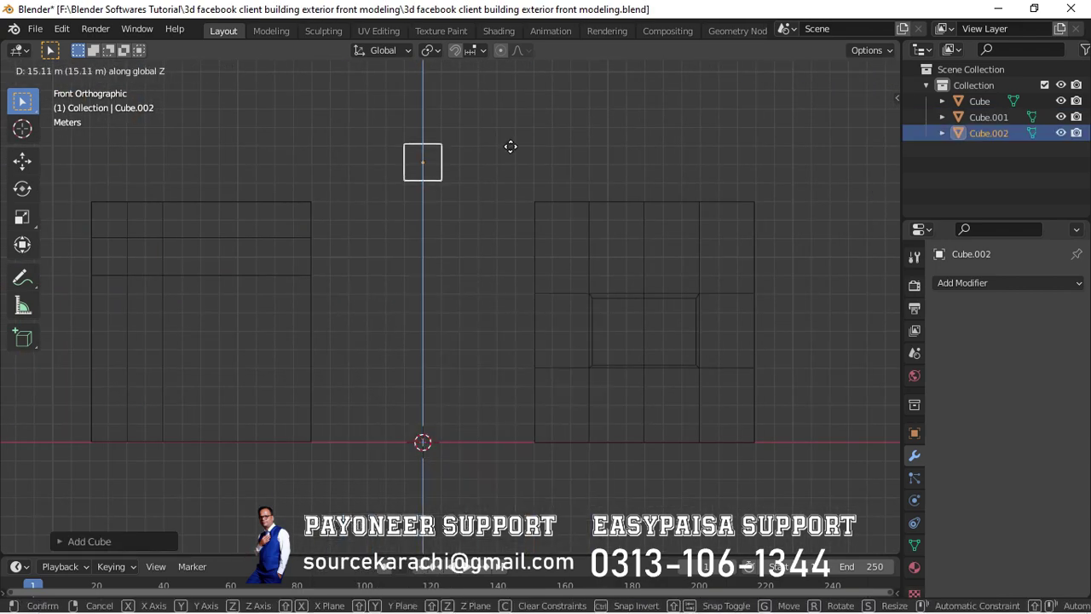
{"action": "left_click", "coordinate": [512, 152]}
{"action": "key", "text": "g"}
{"action": "key", "text": "z"}
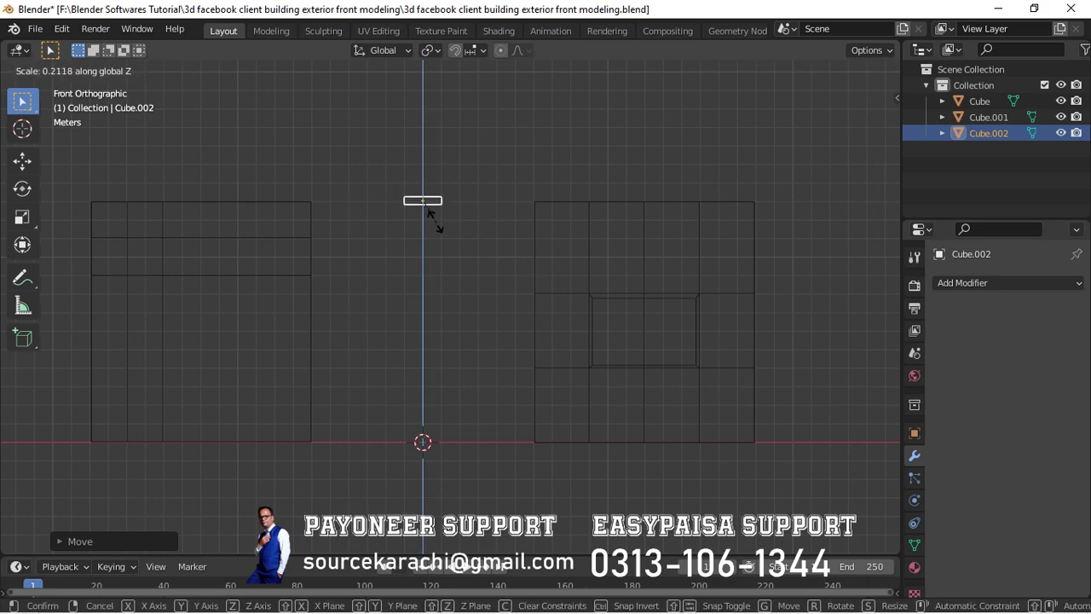
{"action": "left_click", "coordinate": [433, 219]}
- Scale the cube along Z into a thin flat slab
{"action": "key", "text": "KP_3"}
{"action": "key", "text": "g"}
{"action": "left_click", "coordinate": [359, 214]}
{"action": "scroll", "coordinate": [353, 170], "scroll_direction": "up", "scroll_amount": 8}
{"action": "key", "text": "g"}
{"action": "key", "text": "z"}
{"action": "key", "text": "s"}
{"action": "key", "text": "z"}
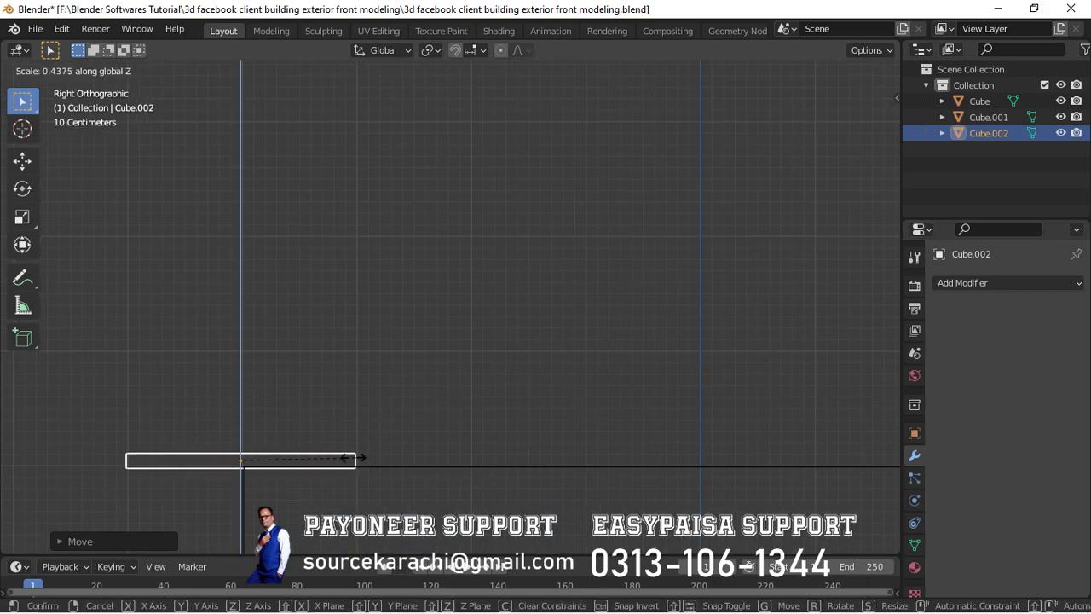
{"action": "left_click", "coordinate": [336, 452]}
{"action": "scroll", "coordinate": [336, 452], "scroll_direction": "down", "scroll_amount": 5}
- Widen the slab along X so it spans across both wall blocks
{"action": "key", "text": "KP_1"}
{"action": "key", "text": "s"}
{"action": "key", "text": "x"}
{"action": "left_click", "coordinate": [748, 417]}
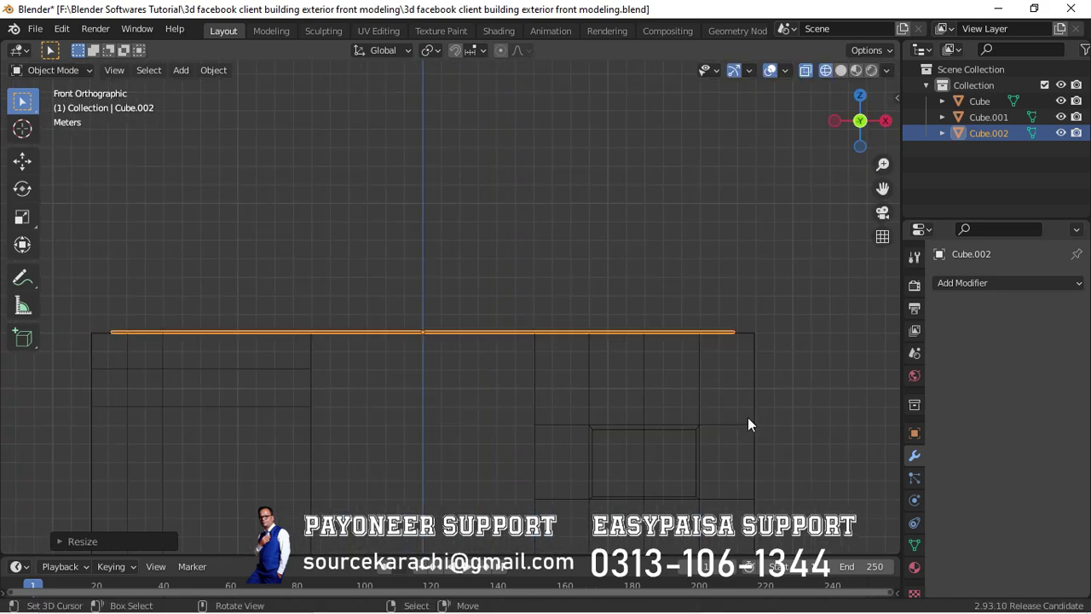
{"action": "key", "text": "s"}
{"action": "key", "text": "x"}
{"action": "left_click", "coordinate": [766, 436]}
{"action": "key", "text": "KP_7"}
{"action": "scroll", "coordinate": [477, 401], "scroll_direction": "up", "scroll_amount": 5}
{"action": "key", "text": "s"}
{"action": "key", "text": "x"}
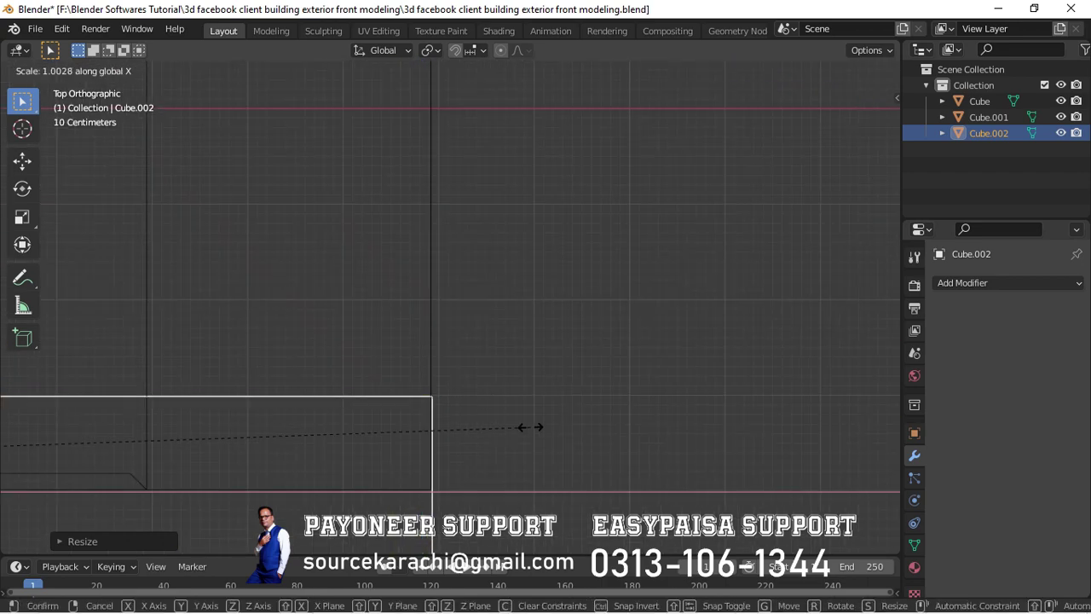
{"action": "left_click", "coordinate": [524, 426]}
{"action": "scroll", "coordinate": [524, 425], "scroll_direction": "down", "scroll_amount": 4}
- Move the slab along Y so it sits flush over the walls
{"action": "key", "text": "KP_1"}
{"action": "key", "text": "KP_3"}
{"action": "scroll", "coordinate": [375, 248], "scroll_direction": "up", "scroll_amount": 5}
{"action": "key", "text": "g"}
{"action": "key", "text": "y"}
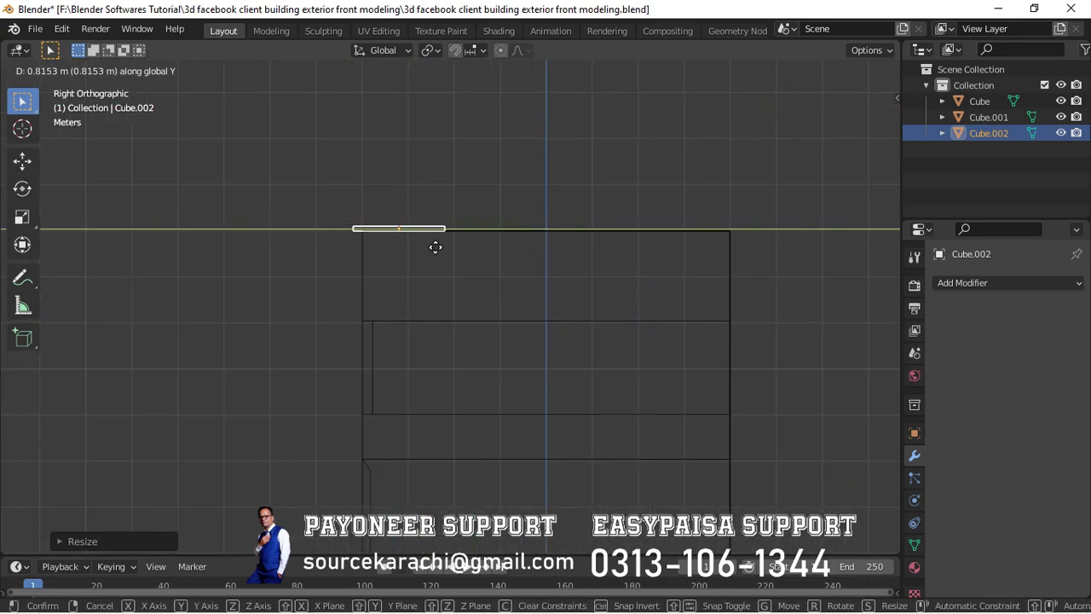
{"action": "left_click", "coordinate": [435, 249]}
- Curve the middle vertices of the slab in Edit Mode between the blocks
{"action": "key", "text": "KP_7"}
{"action": "key", "text": "Tab"}
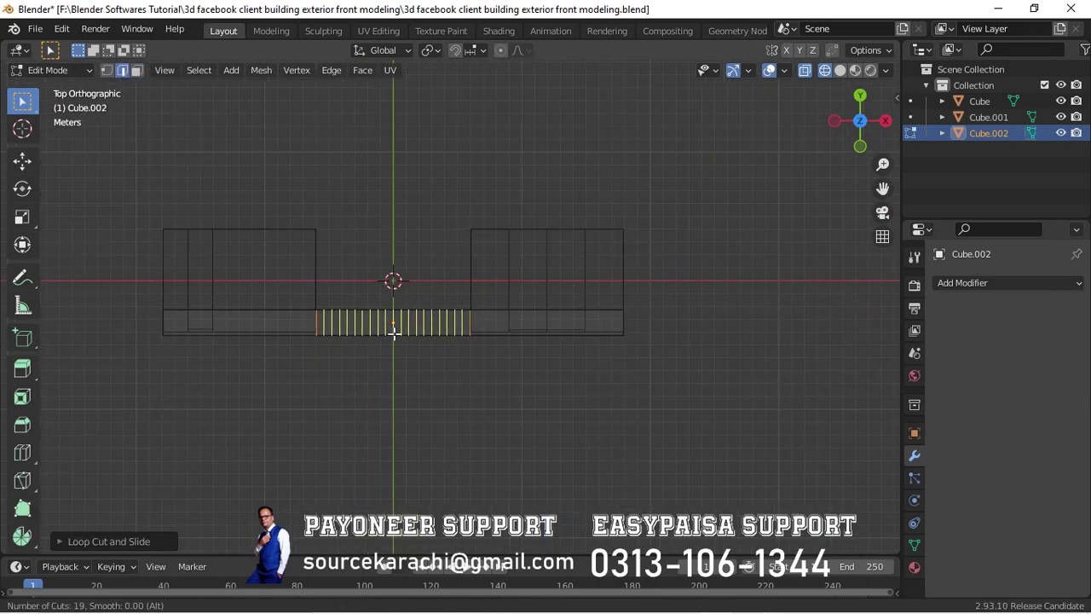
{"action": "scroll", "coordinate": [393, 350], "scroll_direction": "up", "scroll_amount": 10}
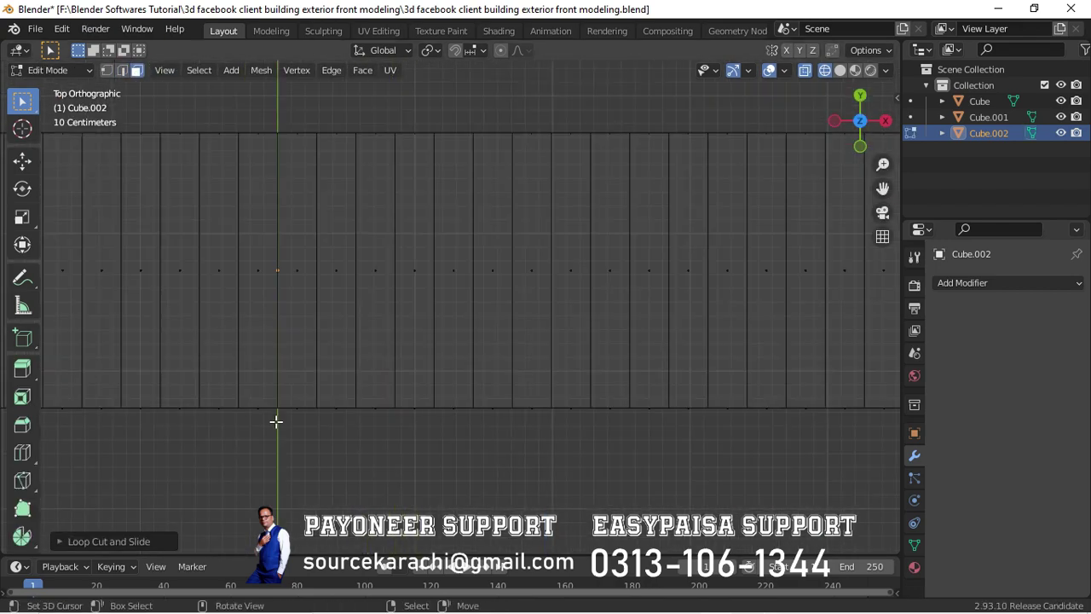
{"action": "key", "text": "Escape"}
{"action": "scroll", "coordinate": [276, 421], "scroll_direction": "down", "scroll_amount": 6}
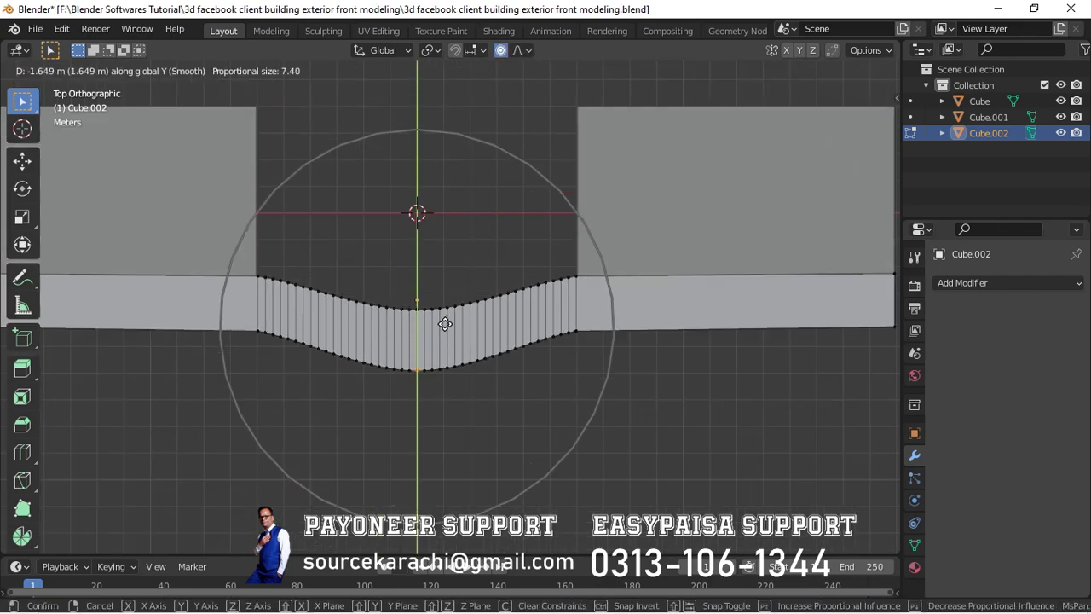
{"action": "mouse_move", "coordinate": [445, 324]}
{"action": "middle_mouse_down"}
{"action": "mouse_move", "coordinate": [455, 261]}
{"action": "mouse_move", "coordinate": [606, 282]}
{"action": "middle_mouse_up"}
{"action": "key", "text": "Tab"}
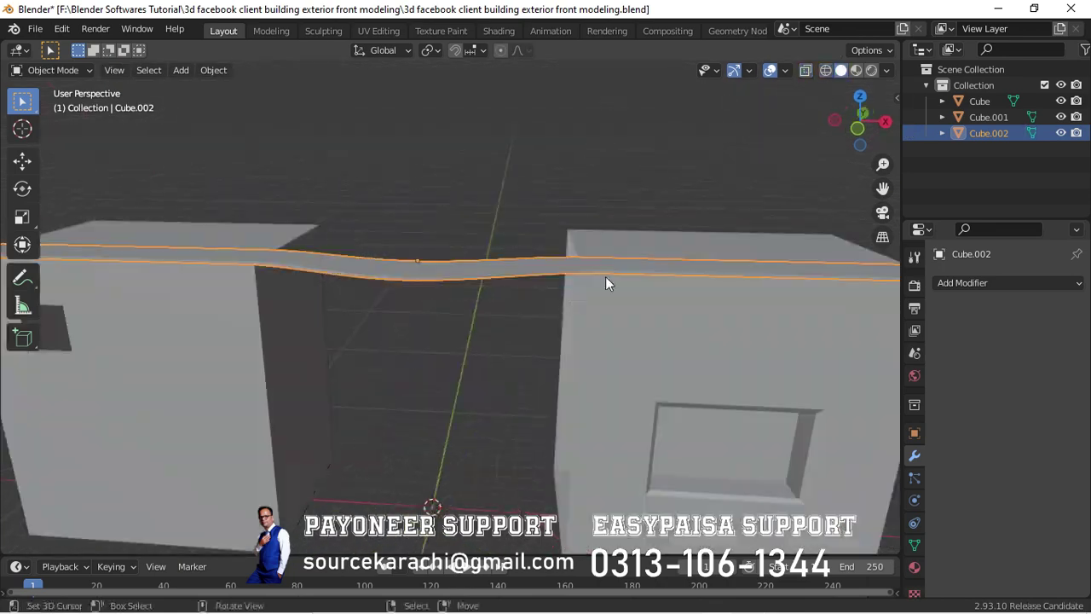
- Stretch a copy of the curved slab vertically into a tall band
{"action": "key", "text": "s"}
{"action": "key", "text": "z"}
{"action": "key", "text": "Escape"}
{"action": "key", "text": "KP_1"}
{"action": "key", "text": "s"}
{"action": "key", "text": "z"}
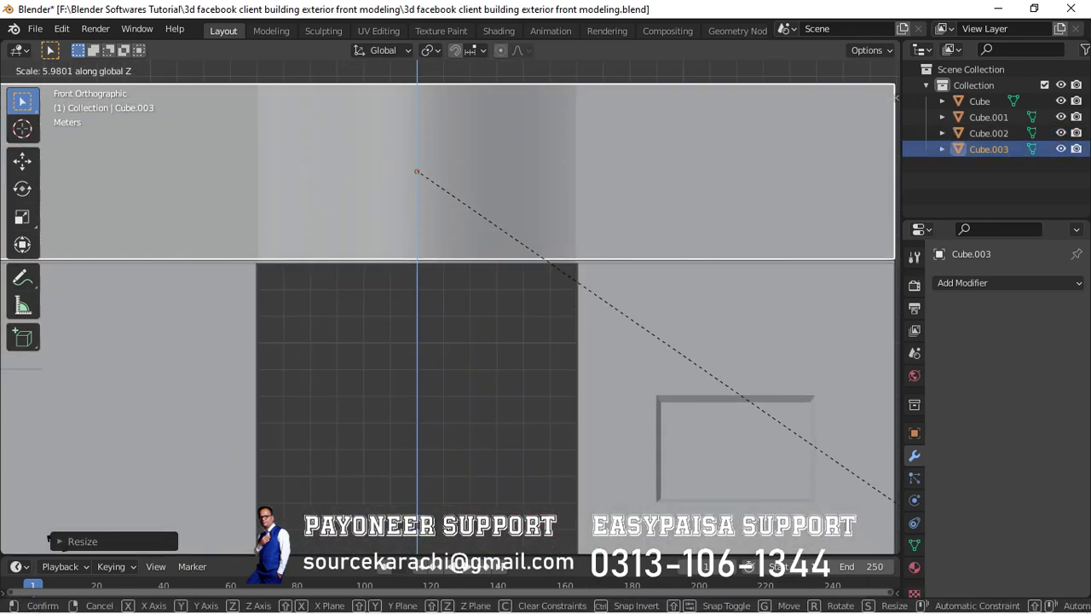
{"action": "key", "text": "Escape"}
{"action": "scroll", "coordinate": [492, 353], "scroll_direction": "down", "scroll_amount": 3}
- Seat the tall band on top of the slab and save the file
{"action": "key", "text": "g"}
{"action": "key", "text": "z"}
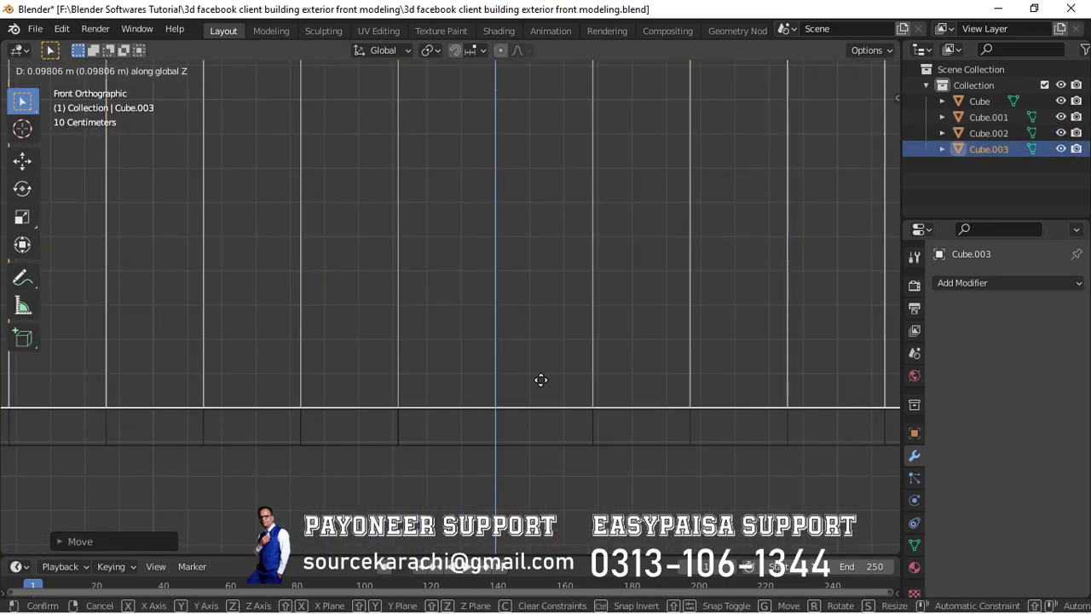
{"action": "left_click", "coordinate": [422, 312]}
{"action": "key", "text": "ctrl+s"}
{"action": "left_click", "coordinate": [422, 316]}
{"action": "middle_click_drag", "start_coordinate": [439, 321], "coordinate": [345, 327]}
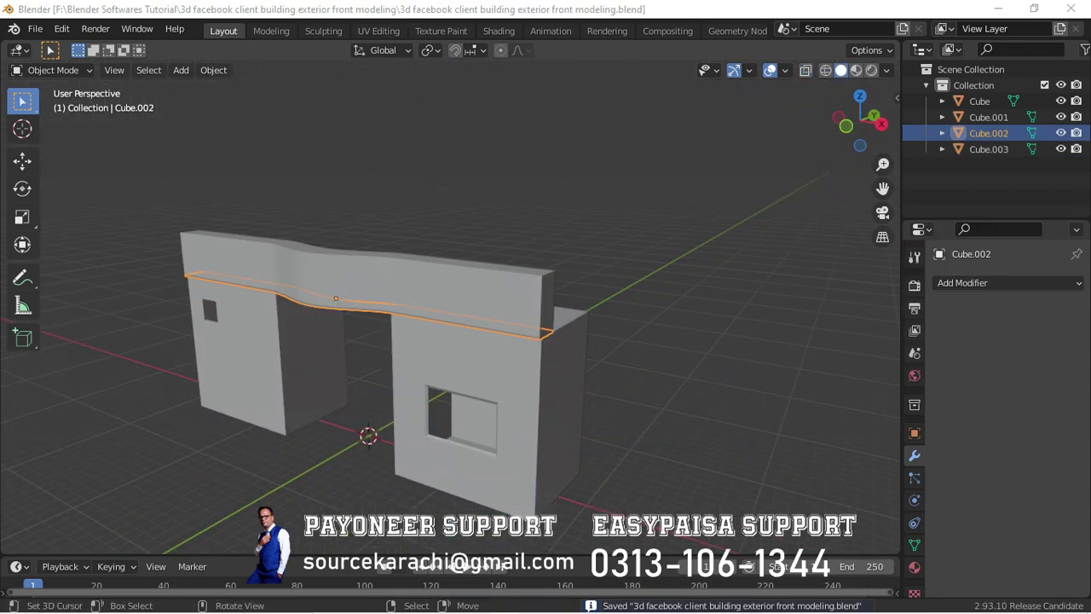
- Paste copies of the curved strips, lower them to the ground, and save
{"action": "left_click", "coordinate": [399, 350]}
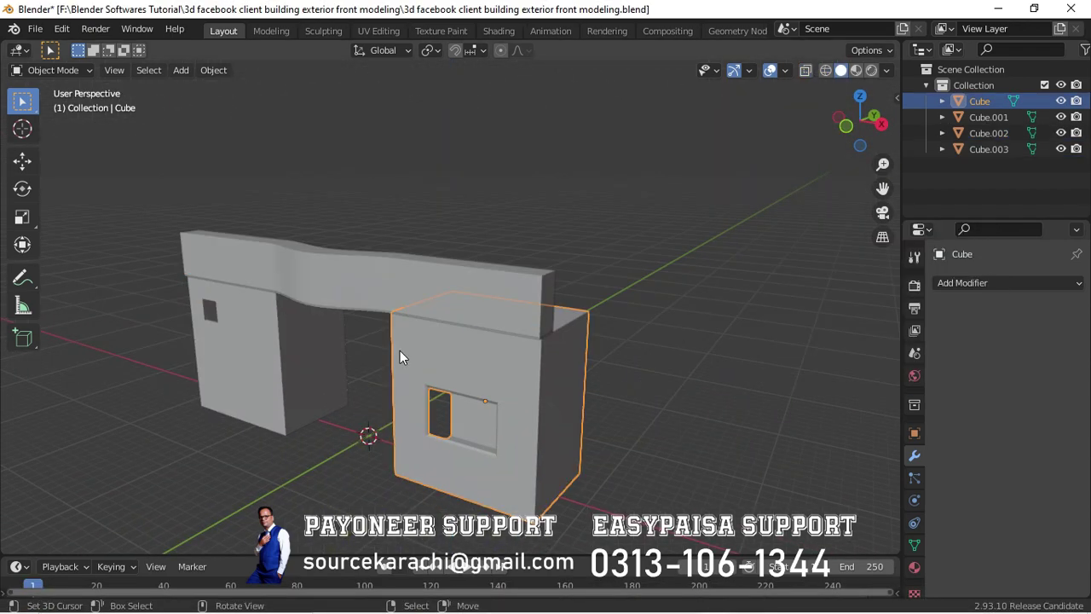
{"action": "key", "text": "KP_1"}
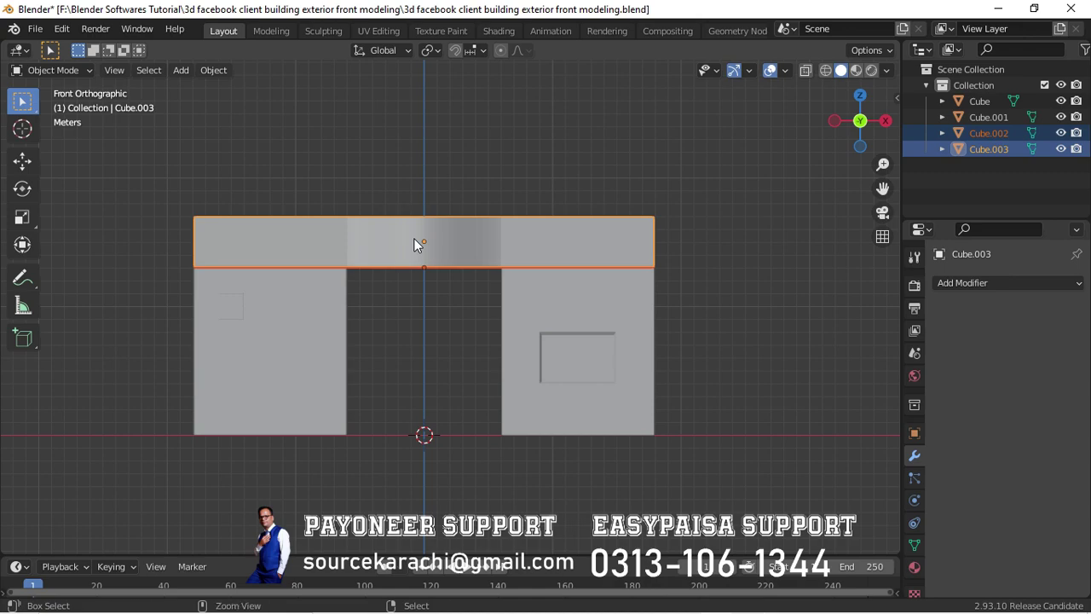
{"action": "key", "text": "ctrl+v"}
{"action": "key", "text": "g"}
{"action": "key", "text": "z"}
{"action": "left_click", "coordinate": [407, 250]}
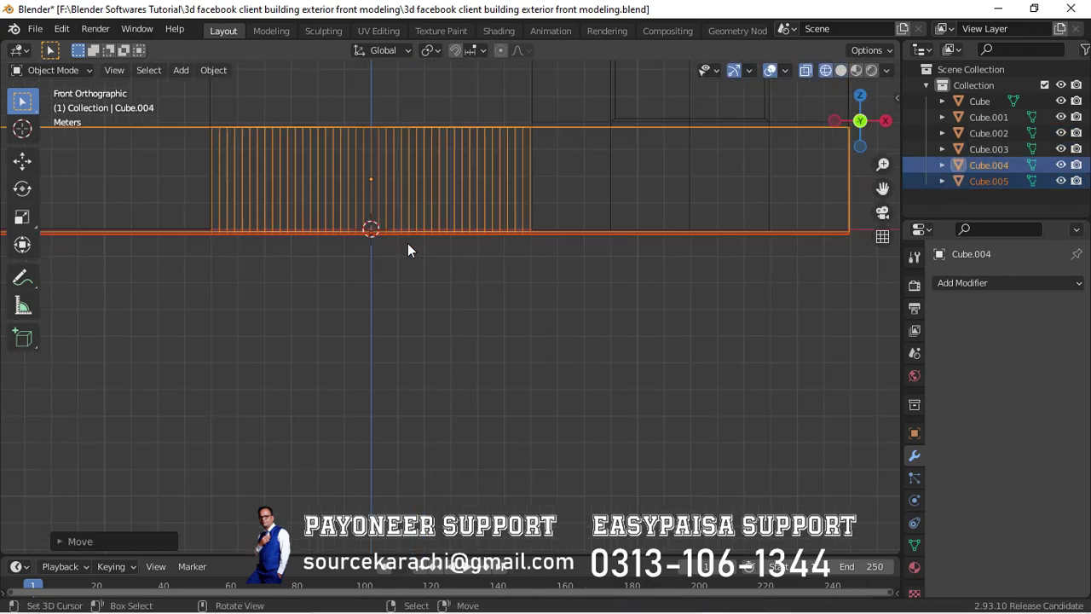
{"action": "scroll", "coordinate": [367, 376], "scroll_direction": "up", "scroll_amount": 3}
{"action": "scroll", "coordinate": [459, 266], "scroll_direction": "down", "scroll_amount": 5}
{"action": "key", "text": "g"}
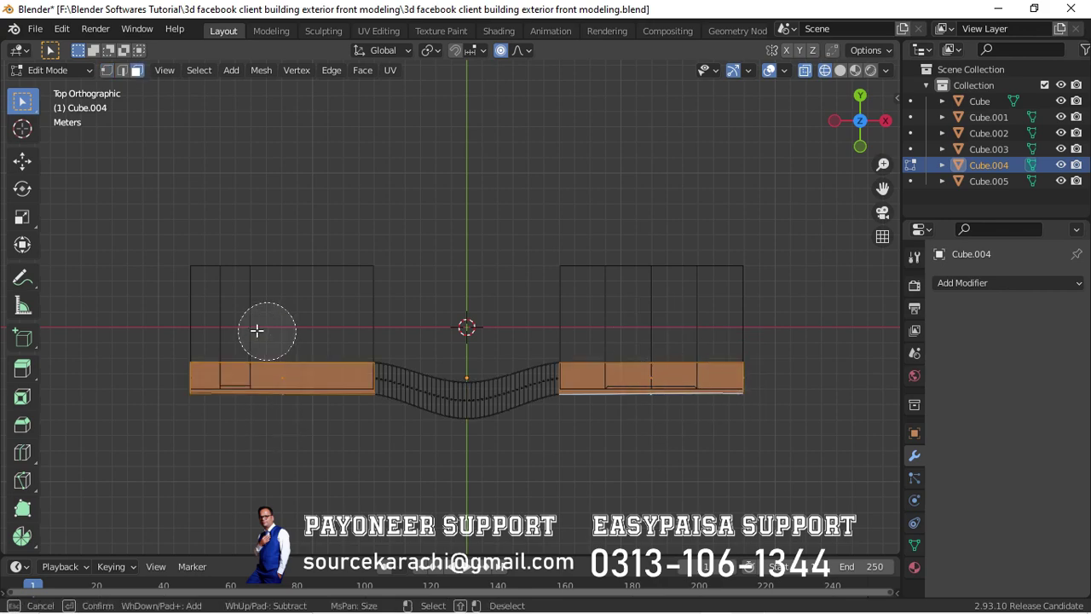
{"action": "key", "text": "Tab"}
{"action": "key", "text": "KP_1"}
{"action": "key", "text": "ctrl+s"}
{"action": "mouse_move", "coordinate": [196, 393]}
{"action": "middle_mouse_down"}
{"action": "mouse_move", "coordinate": [391, 375]}
{"action": "mouse_move", "coordinate": [532, 347]}
{"action": "mouse_move", "coordinate": [556, 300]}
{"action": "mouse_move", "coordinate": [418, 321]}
{"action": "mouse_move", "coordinate": [565, 428]}
{"action": "mouse_move", "coordinate": [211, 402]}
{"action": "mouse_move", "coordinate": [334, 374]}
{"action": "middle_mouse_up"}
- Resize the lower pasted strip along one axis
{"action": "left_click", "coordinate": [555, 300]}
{"action": "key", "text": "Tab"}
{"action": "key", "text": "Tab"}
{"action": "left_click", "coordinate": [565, 428]}
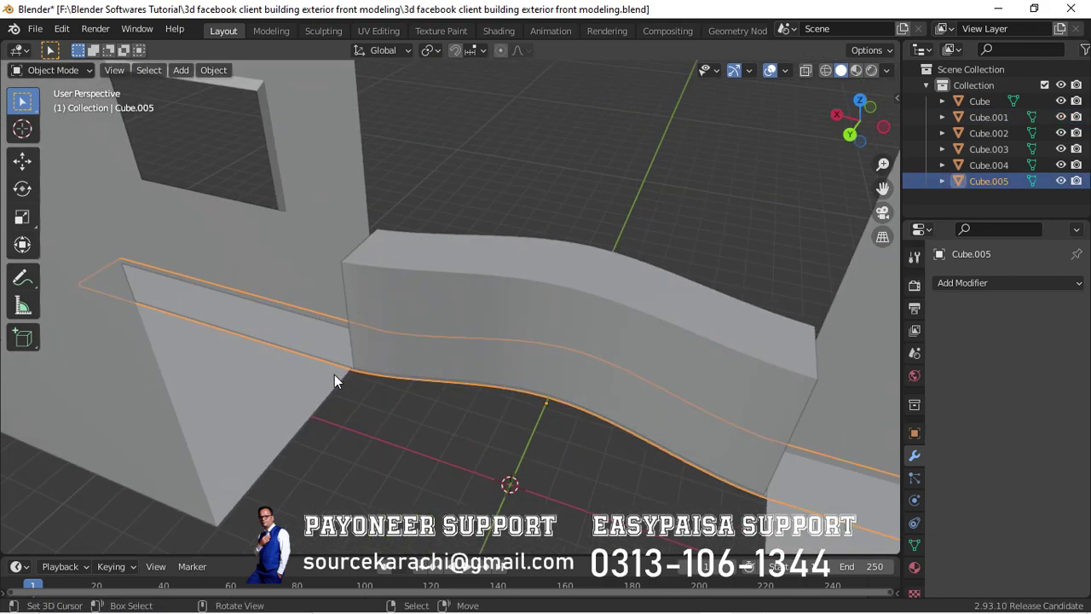
{"action": "left_click", "coordinate": [335, 374]}
{"action": "key", "text": "KP_1"}
{"action": "key", "text": "s"}
{"action": "left_click", "coordinate": [607, 399]}
- Resize the strip again and set its height along Z
{"action": "scroll", "coordinate": [537, 295], "scroll_direction": "up", "scroll_amount": 3}
{"action": "scroll", "coordinate": [446, 282], "scroll_direction": "up", "scroll_amount": 3}
{"action": "key", "text": "s"}
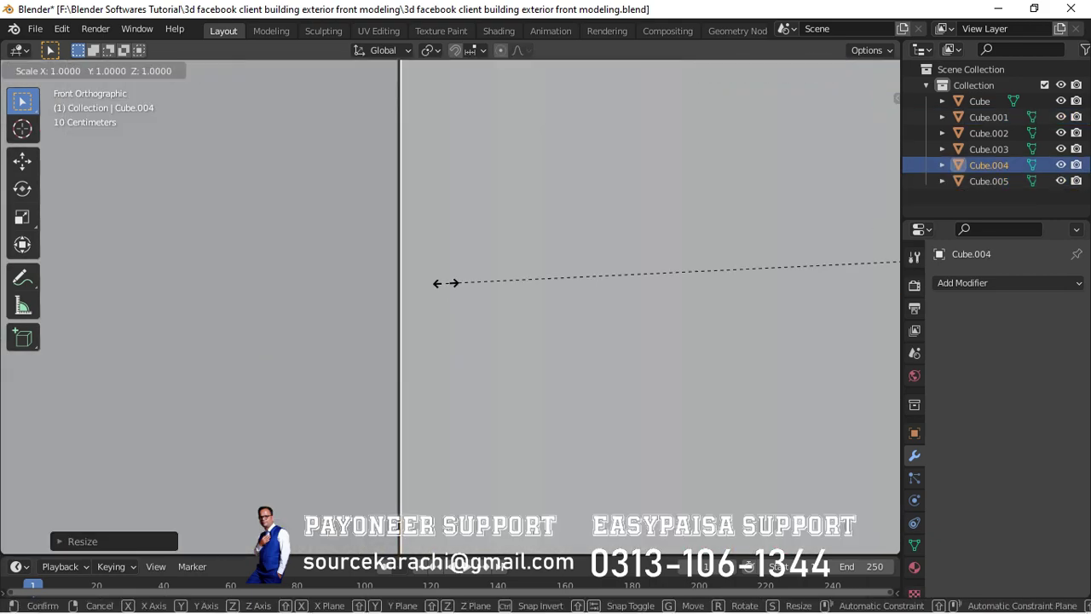
{"action": "scroll", "coordinate": [375, 465], "scroll_direction": "down", "scroll_amount": 4}
{"action": "scroll", "coordinate": [332, 460], "scroll_direction": "down", "scroll_amount": 3}
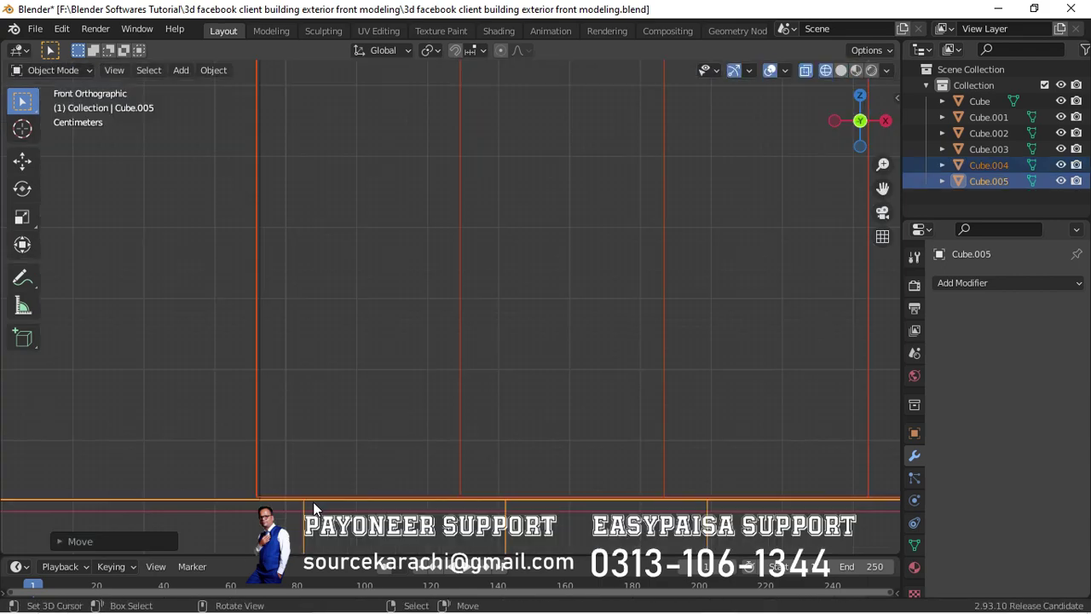
{"action": "key", "text": "g"}
{"action": "key", "text": "z"}
{"action": "left_click", "coordinate": [314, 499]}
- Raise the whole building along Z by moving all objects together
{"action": "key", "text": "a"}
{"action": "key", "text": "g"}
{"action": "key", "text": "z"}
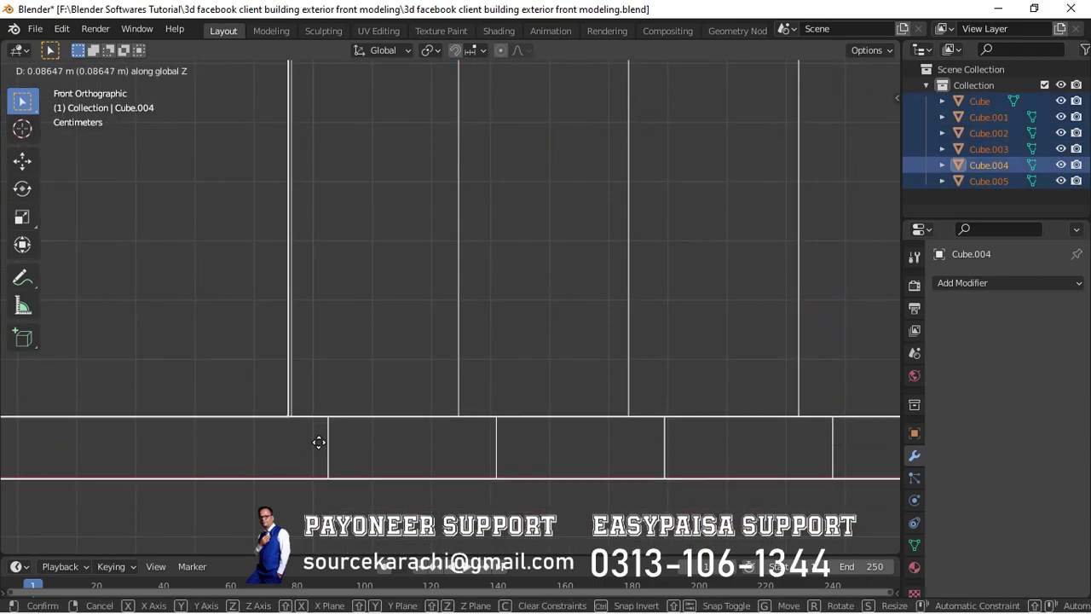
{"action": "left_click", "coordinate": [290, 477]}
{"action": "scroll", "coordinate": [265, 509], "scroll_direction": "down", "scroll_amount": 3}
{"action": "left_click", "coordinate": [440, 294]}
{"action": "mouse_move", "coordinate": [441, 295]}
{"action": "middle_mouse_down"}
{"action": "mouse_move", "coordinate": [380, 312]}
{"action": "mouse_move", "coordinate": [267, 389]}
{"action": "middle_mouse_up"}
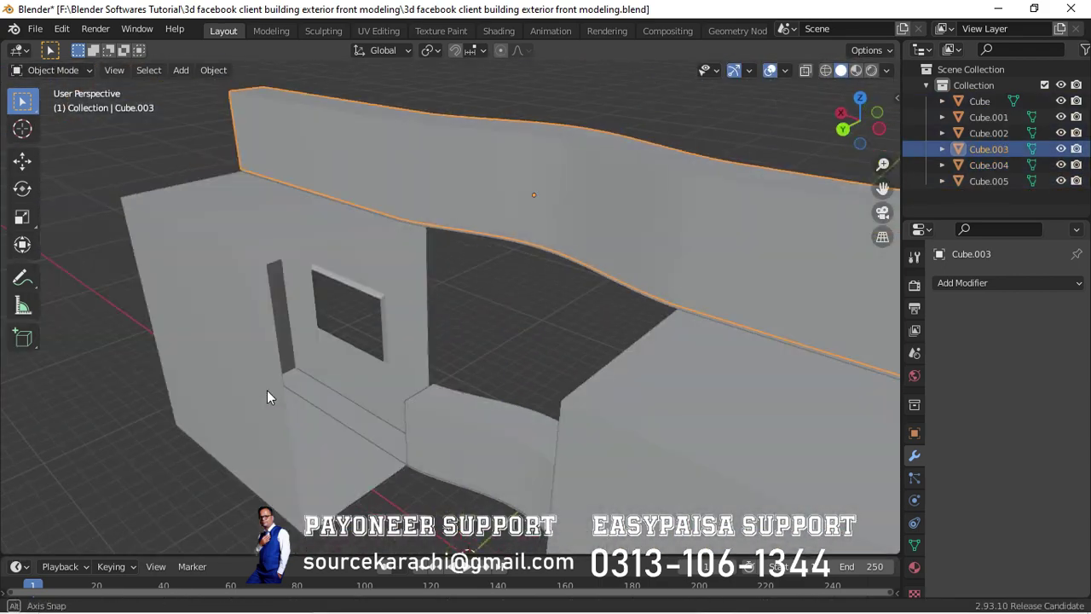
- Select both wall blocks' faces with X-ray on in the right side view
{"action": "left_click", "coordinate": [256, 369]}
{"action": "left_click", "coordinate": [511, 318], "text": "shift"}
{"action": "scroll", "coordinate": [512, 319], "scroll_direction": "down", "scroll_amount": 4}
{"action": "key", "text": "Tab"}
{"action": "left_click", "coordinate": [562, 385]}
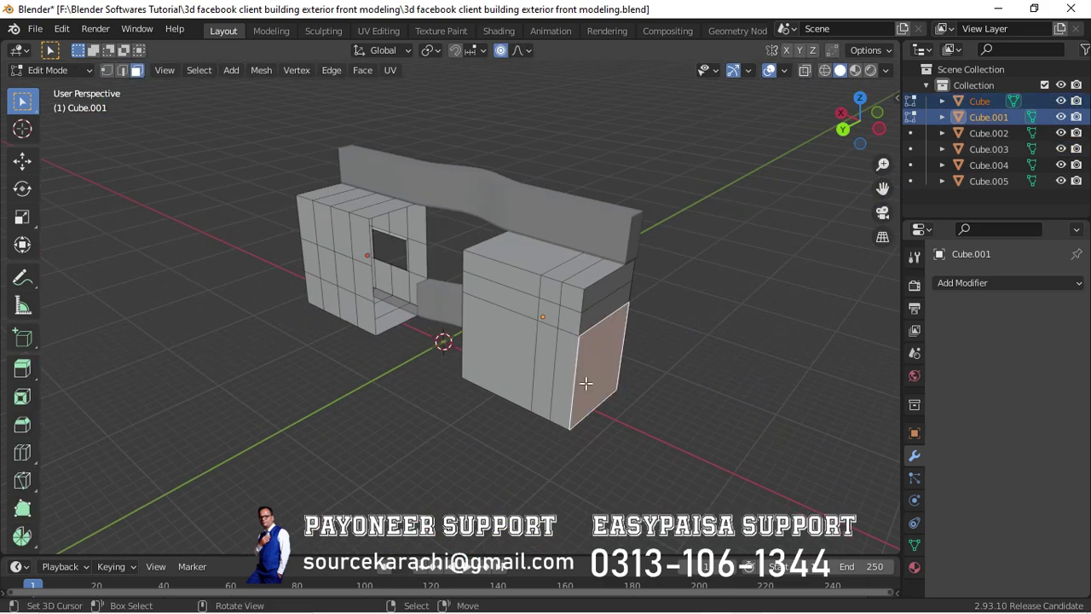
{"action": "key", "text": "KP_3"}
{"action": "key", "text": "alt+z"}
{"action": "key", "text": "c"}
{"action": "mouse_move", "coordinate": [419, 307]}
{"action": "middle_mouse_down"}
{"action": "mouse_move", "coordinate": [336, 312]}
{"action": "mouse_move", "coordinate": [504, 310]}
{"action": "middle_mouse_up"}
- Scale Cube.006 along X so the top band widens across the building
{"action": "key", "text": "shift+a"}
{"action": "left_click", "coordinate": [566, 301]}
{"action": "key", "text": "KP_7"}
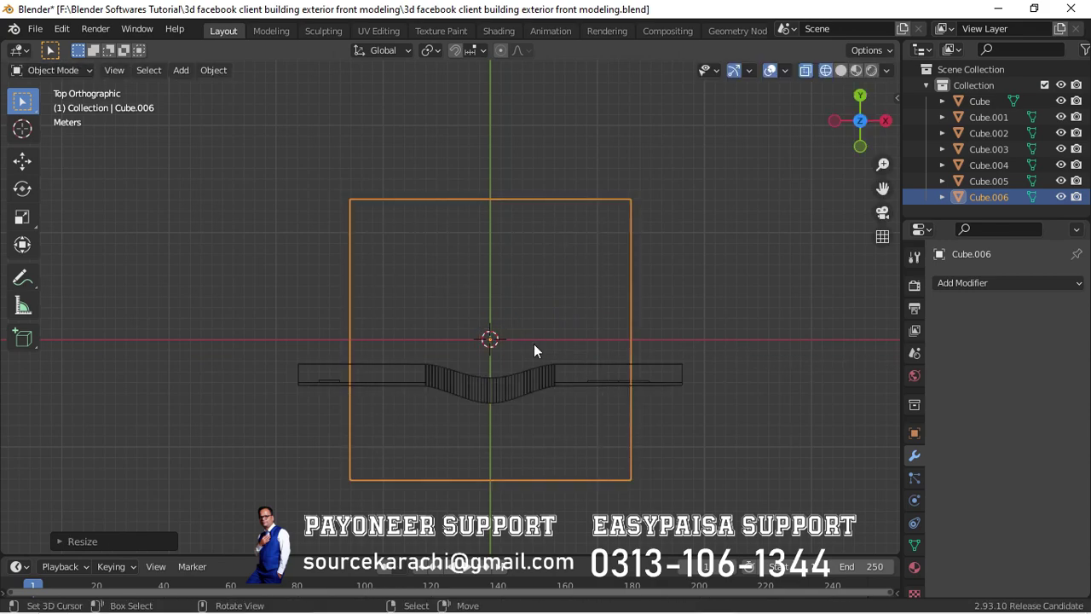
{"action": "left_click", "coordinate": [743, 390]}
{"action": "scroll", "coordinate": [671, 307], "scroll_direction": "up", "scroll_amount": 3}
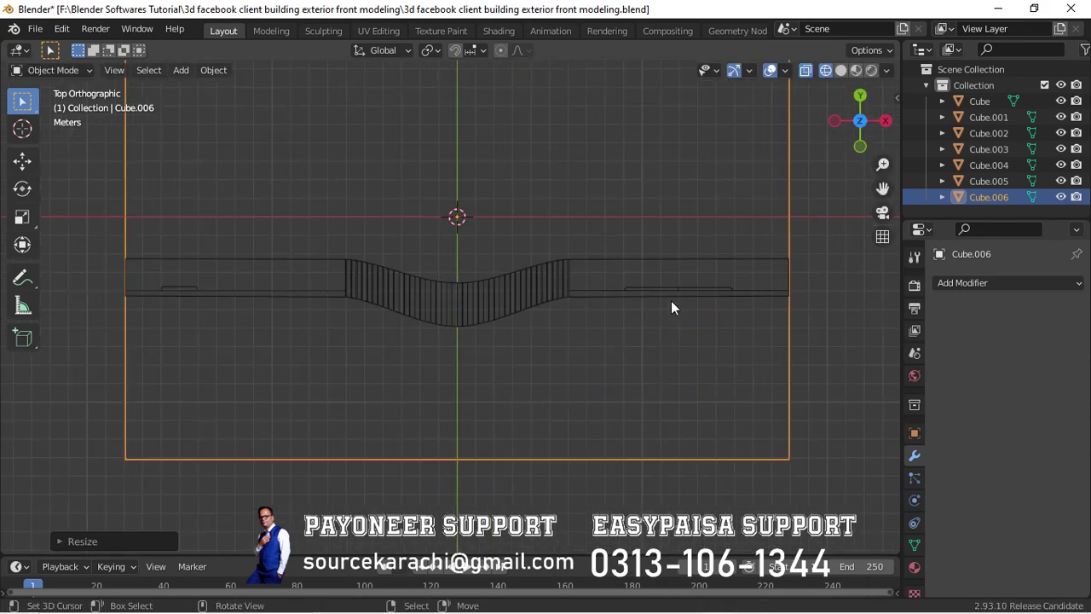
{"action": "left_click", "coordinate": [691, 102]}
{"action": "key", "text": "alt+z"}
{"action": "mouse_move", "coordinate": [613, 259]}
{"action": "middle_mouse_down"}
{"action": "mouse_move", "coordinate": [551, 293]}
{"action": "mouse_move", "coordinate": [463, 204]}
{"action": "mouse_move", "coordinate": [465, 286]}
{"action": "middle_mouse_up"}
- In Edit Mode front view with X-ray, resize the band's faces in height only (S Z)
{"action": "key", "text": "Tab"}
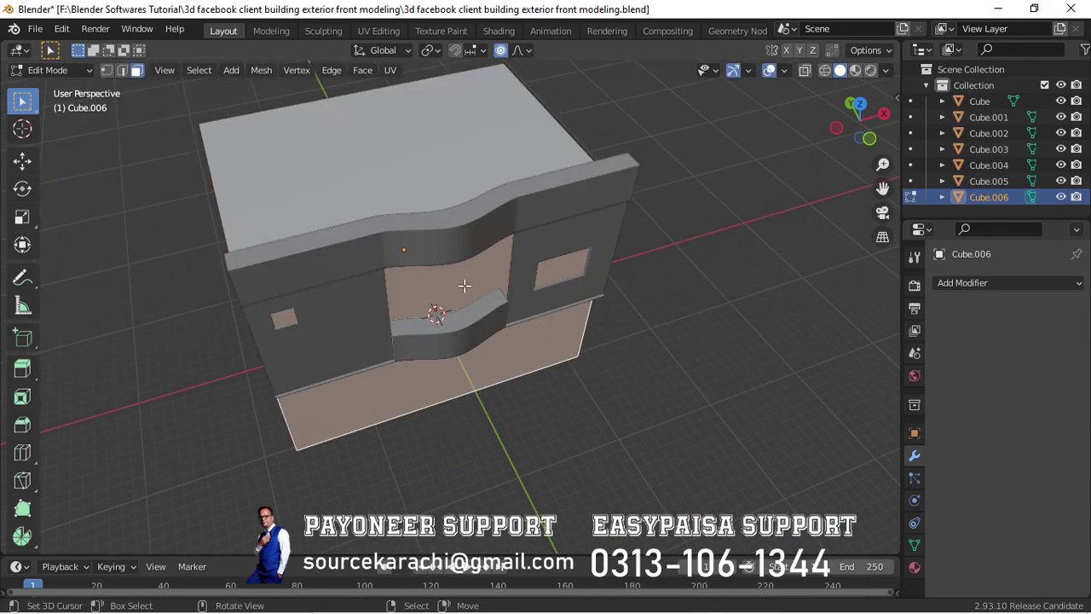
{"action": "key", "text": "KP_1"}
{"action": "key", "text": "alt+z"}
{"action": "key", "text": "s"}
{"action": "key", "text": "z"}
{"action": "left_click", "coordinate": [674, 372]}
- Move the band's faces vertically (G Z) to line up with the wall blocks
{"action": "key", "text": "g"}
{"action": "key", "text": "z"}
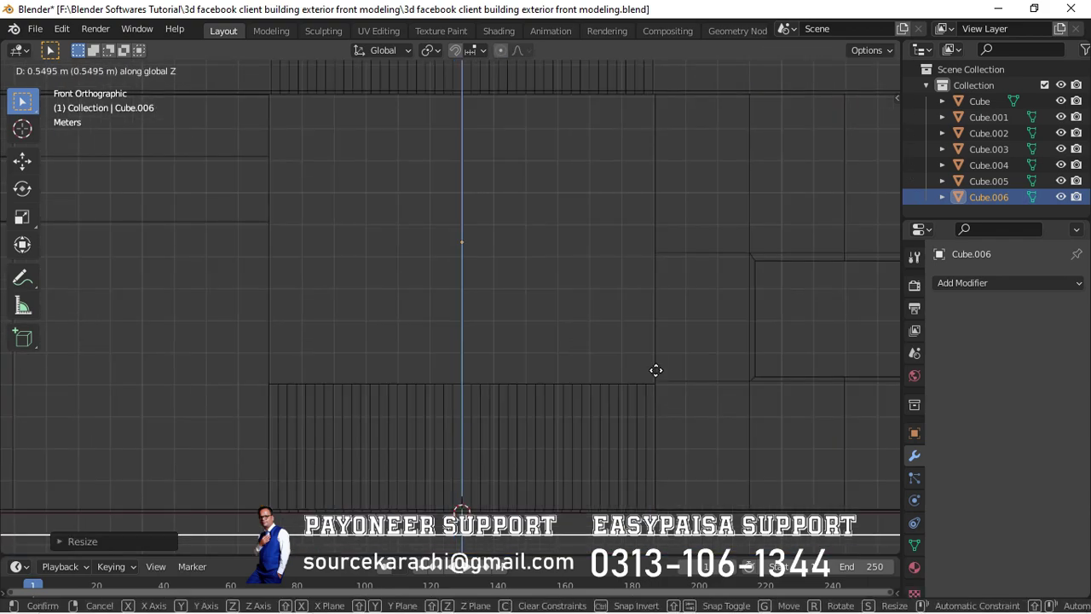
{"action": "left_click", "coordinate": [655, 349]}
{"action": "key", "text": "Tab"}
{"action": "scroll", "coordinate": [656, 375], "scroll_direction": "down", "scroll_amount": 2}
{"action": "scroll", "coordinate": [409, 341], "scroll_direction": "up", "scroll_amount": 6}
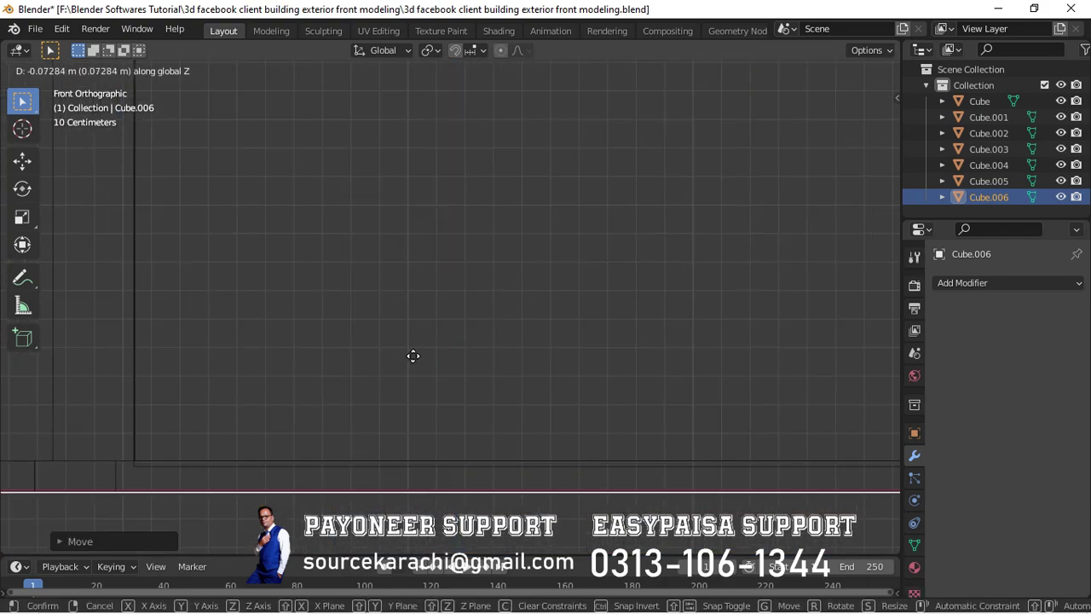
{"action": "left_click", "coordinate": [413, 356]}
- Inspect the band mesh in front and perspective views, selecting all but cancelling the delete
{"action": "scroll", "coordinate": [414, 344], "scroll_direction": "down", "scroll_amount": 5}
{"action": "mouse_move", "coordinate": [568, 339]}
{"action": "middle_mouse_down"}
{"action": "mouse_move", "coordinate": [583, 376]}
{"action": "mouse_move", "coordinate": [458, 137]}
{"action": "middle_mouse_up"}
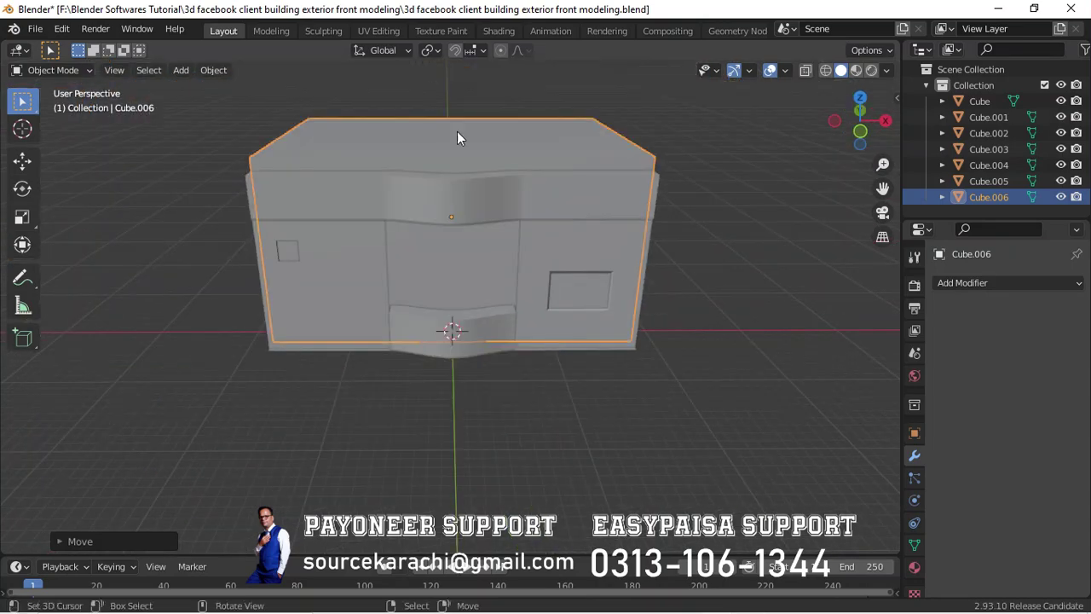
{"action": "key", "text": "Tab"}
{"action": "key", "text": "KP_1"}
{"action": "middle_click_drag", "start_coordinate": [536, 190], "coordinate": [499, 233]}
{"action": "key", "text": "a"}
{"action": "key", "text": "x"}
{"action": "key", "text": "Escape"}
{"action": "key", "text": "Tab"}
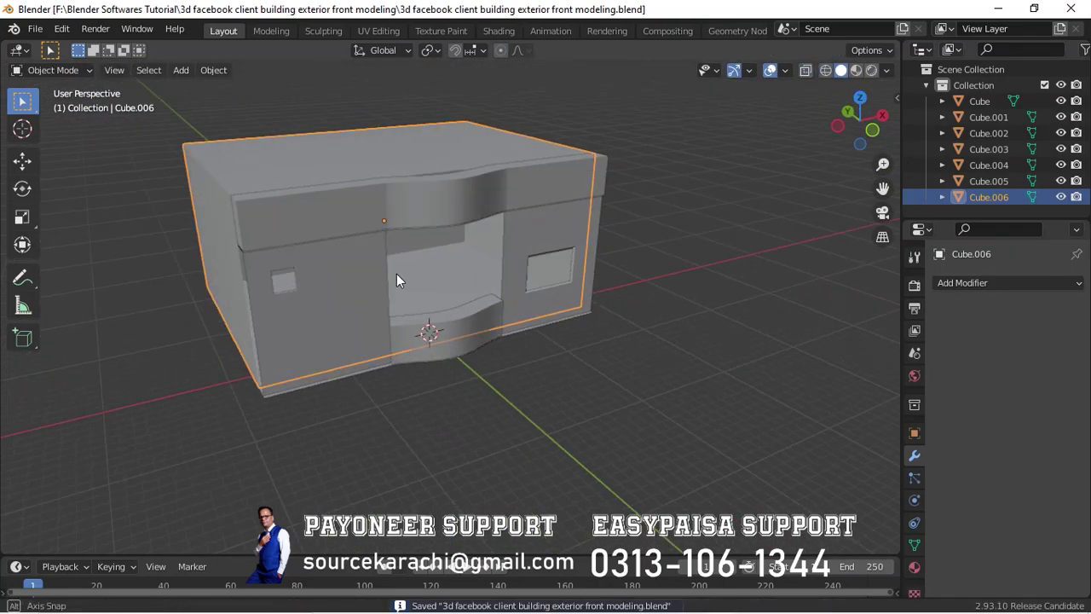
- Re-enter the band's Edit Mode with X-ray on and switch to edge selection
{"action": "middle_click_drag", "start_coordinate": [397, 273], "coordinate": [441, 156]}
{"action": "key", "text": "Tab"}
{"action": "key", "text": "KP_1"}
{"action": "key", "text": "shift+z"}
{"action": "scroll", "coordinate": [437, 328], "scroll_direction": "up", "scroll_amount": 10}
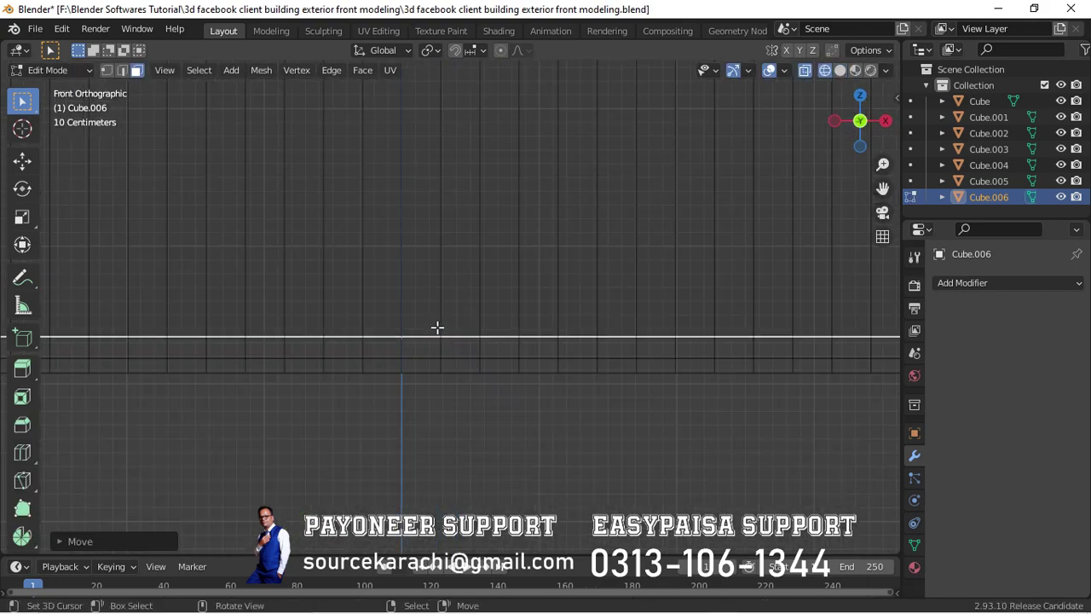
{"action": "mouse_move", "coordinate": [402, 349]}
{"action": "middle_mouse_down"}
{"action": "mouse_move", "coordinate": [432, 398]}
{"action": "mouse_move", "coordinate": [559, 377]}
{"action": "middle_mouse_up"}
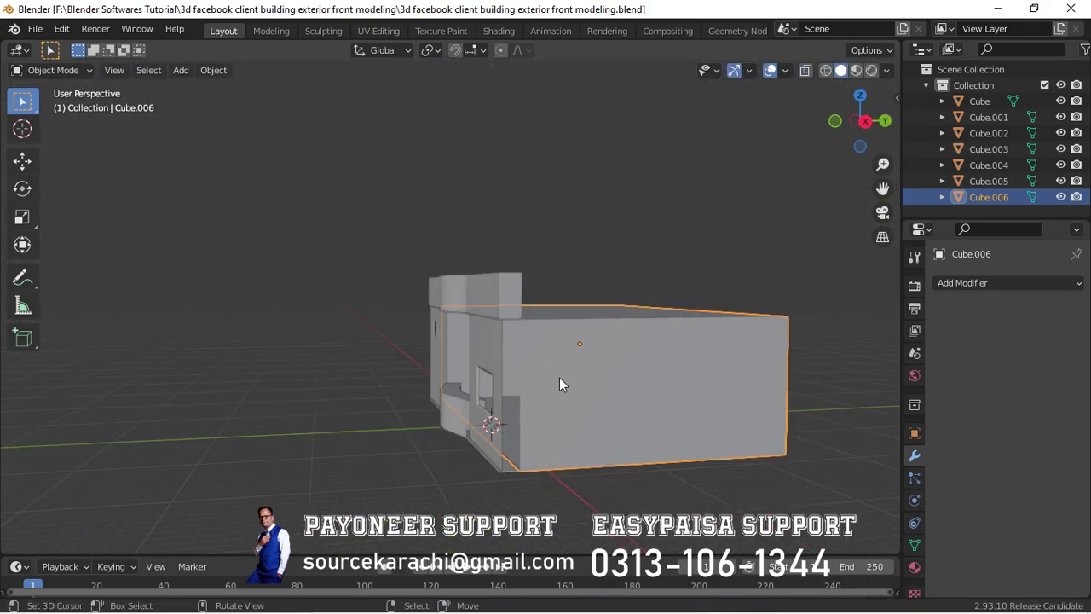
{"action": "key", "text": "Tab"}
{"action": "key", "text": "2"}
- In Top view, move the band's front edge along Y to align with the walls
{"action": "key", "text": "KP_7"}
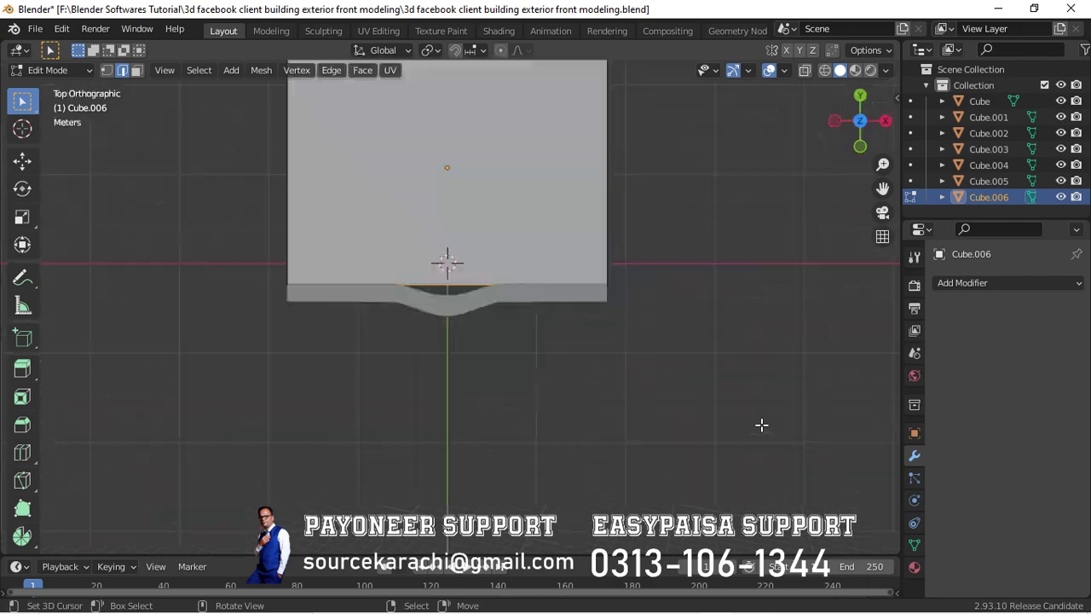
{"action": "left_click", "coordinate": [719, 428]}
{"action": "scroll", "coordinate": [807, 244], "scroll_direction": "up", "scroll_amount": 4}
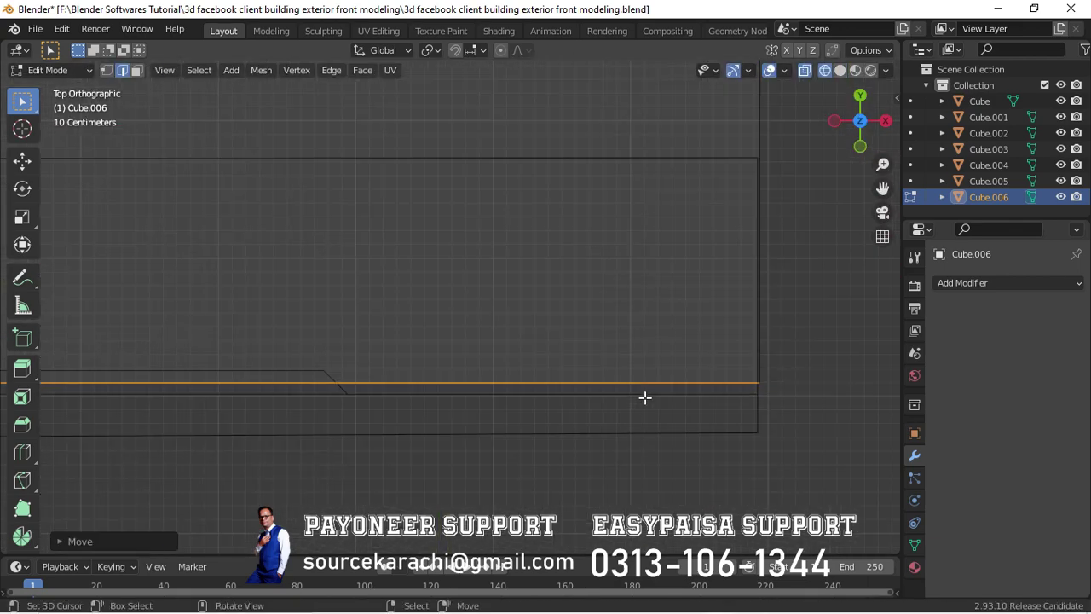
{"action": "key", "text": "g"}
{"action": "key", "text": "y"}
{"action": "left_click", "coordinate": [640, 418]}
- Begin resizing the band along X only
{"action": "scroll", "coordinate": [658, 375], "scroll_direction": "up", "scroll_amount": 2}
{"action": "key", "text": "s"}
{"action": "key", "text": "x"}
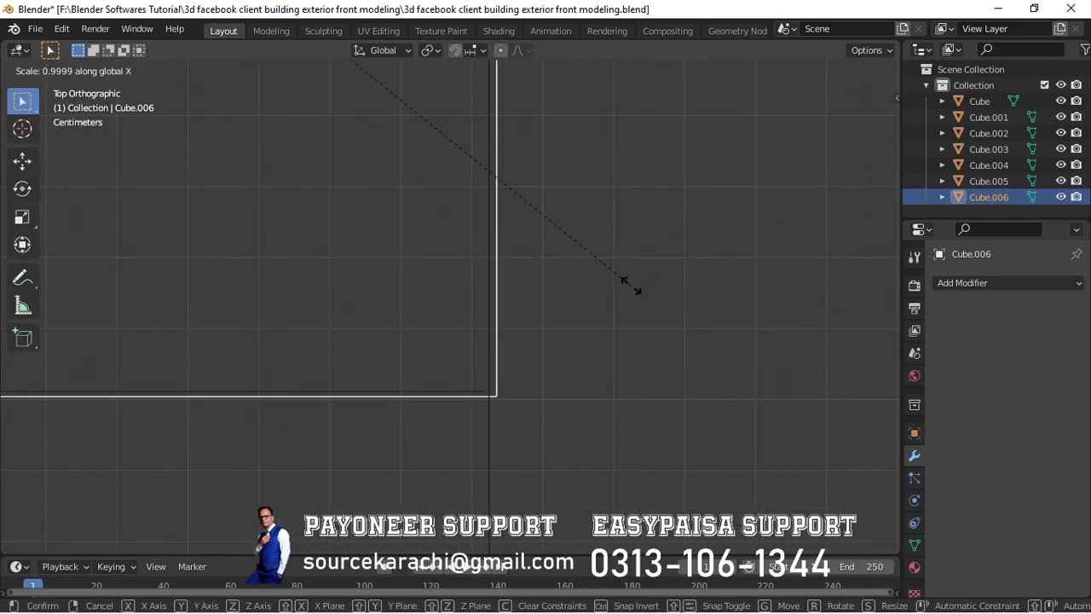
{"action": "scroll", "coordinate": [608, 383], "scroll_direction": "down", "scroll_amount": 3}
{"action": "scroll", "coordinate": [526, 370], "scroll_direction": "down", "scroll_amount": 3}
- Duplicate the right wall block and delete the original Cube
{"action": "key", "text": "KP_1"}
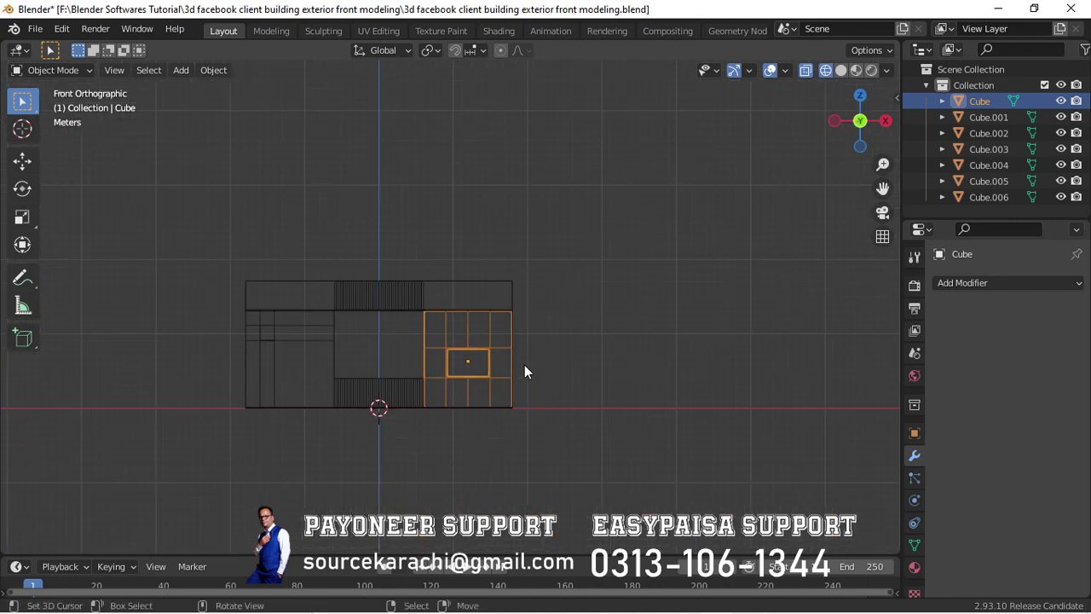
{"action": "key", "text": "alt+z"}
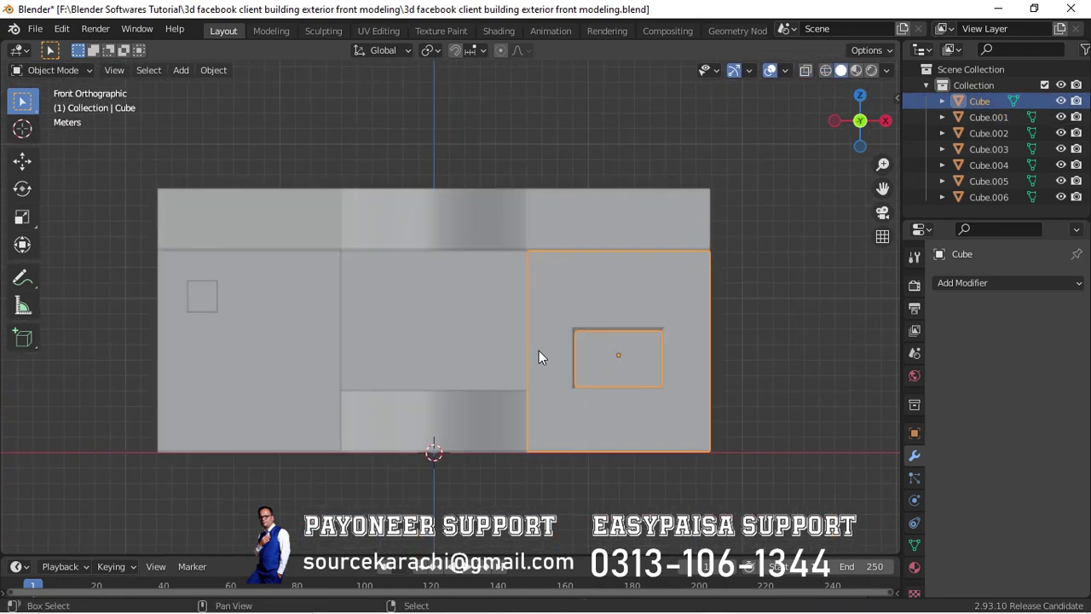
{"action": "key", "text": "shift+d"}
{"action": "key", "text": "z"}
{"action": "left_click", "coordinate": [495, 156]}
{"action": "key", "text": "Delete"}
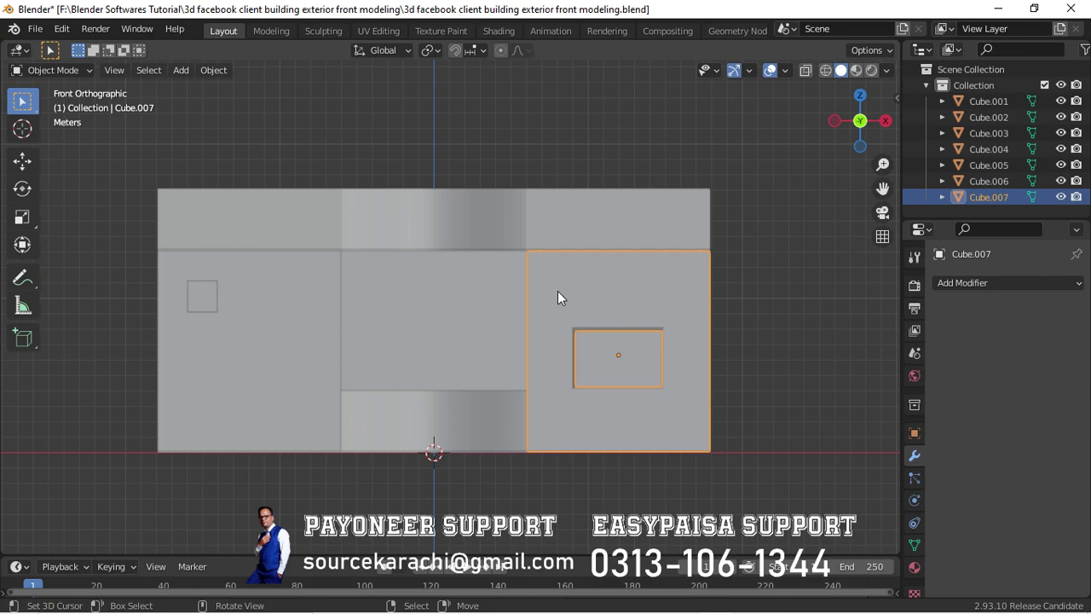
- Move the top band vertically (G Z) to a new height
{"action": "left_click", "coordinate": [499, 236]}
{"action": "key", "text": "alt+z"}
{"action": "key", "text": "g"}
{"action": "key", "text": "z"}
{"action": "left_click", "coordinate": [499, 209]}
- Level the top vertices of Cube.001, Cube.006 and Cube.007 along Z and save
{"action": "left_click", "coordinate": [607, 292]}
{"action": "left_click", "coordinate": [607, 291], "text": "shift"}
{"action": "key", "text": "Tab"}
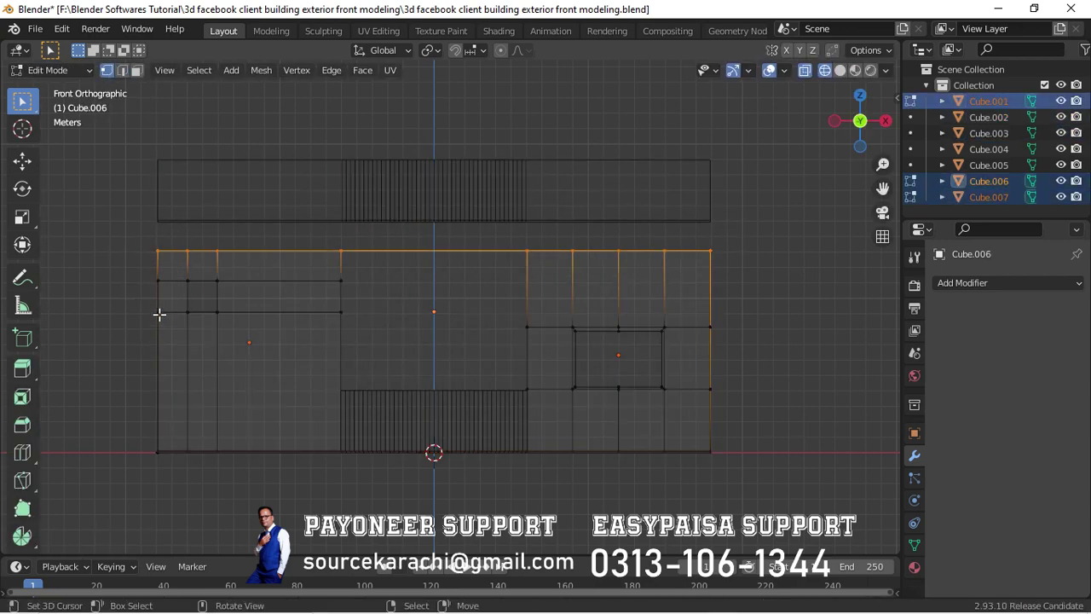
{"action": "key", "text": "Escape"}
{"action": "key", "text": "g"}
{"action": "key", "text": "z"}
{"action": "scroll", "coordinate": [480, 324], "scroll_direction": "up", "scroll_amount": 4}
{"action": "scroll", "coordinate": [521, 159], "scroll_direction": "up", "scroll_amount": 3}
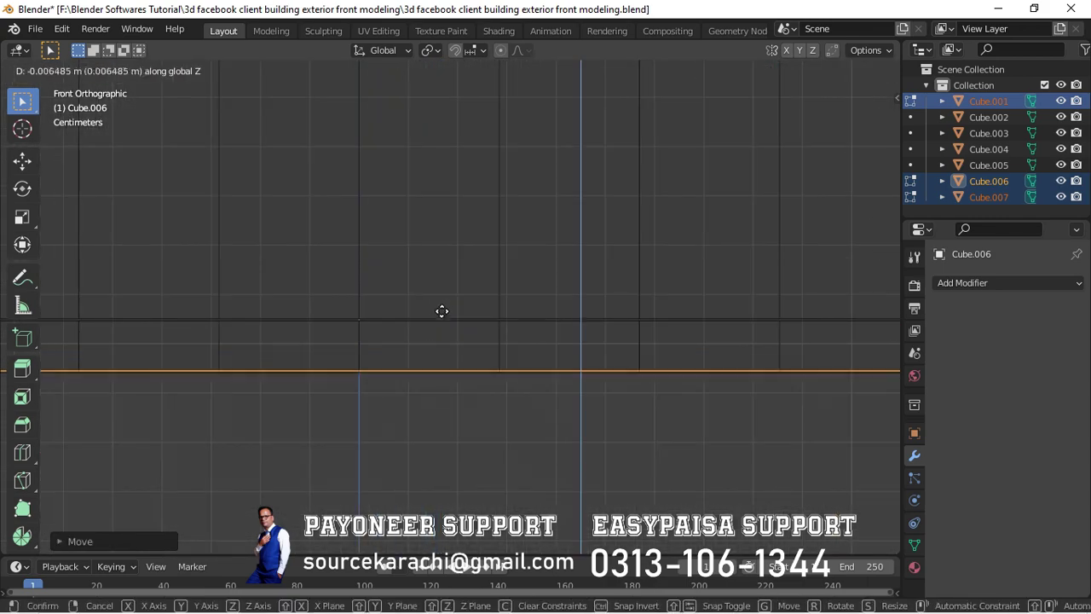
{"action": "scroll", "coordinate": [443, 303], "scroll_direction": "down", "scroll_amount": 5}
{"action": "key", "text": "ctrl+s"}
{"action": "key", "text": "Tab"}
- Copy and paste the top band as a new object, Cube.008
{"action": "middle_click_drag", "start_coordinate": [480, 273], "coordinate": [261, 361]}
{"action": "key", "text": "alt+z"}
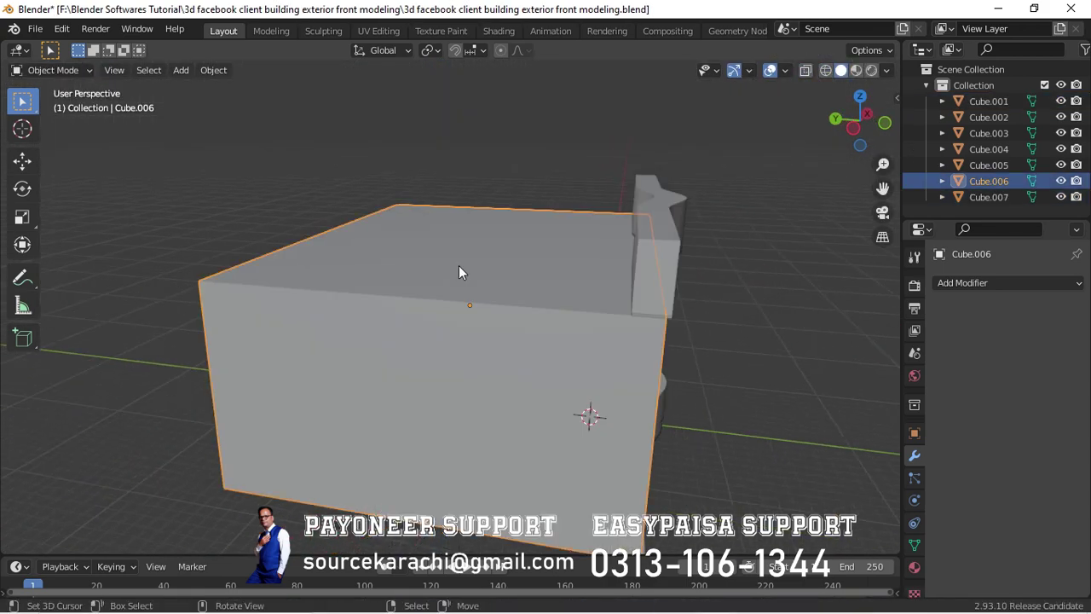
{"action": "key", "text": "ctrl+c"}
{"action": "key", "text": "ctrl+v"}
{"action": "key", "text": "KP_1"}
- Rescale the pasted band's height along Z and centre its origin on its geometry
{"action": "key", "text": "s"}
{"action": "key", "text": "z"}
{"action": "left_click", "coordinate": [646, 275]}
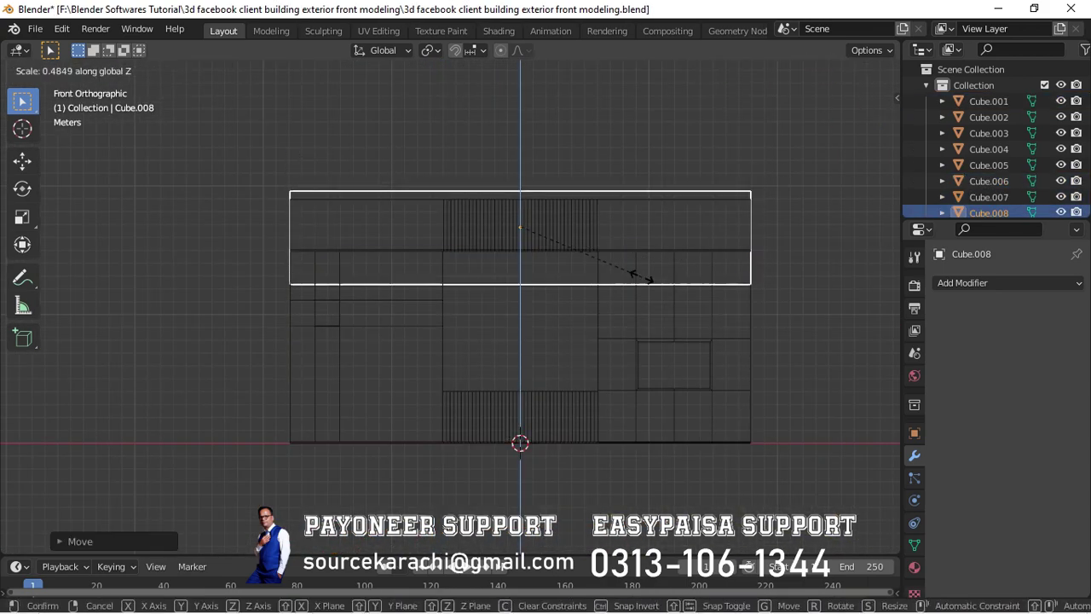
{"action": "scroll", "coordinate": [327, 460], "scroll_direction": "up", "scroll_amount": 4}
{"action": "left_click", "coordinate": [213, 70]}
{"action": "left_click", "coordinate": [400, 120]}
{"action": "key", "text": "s"}
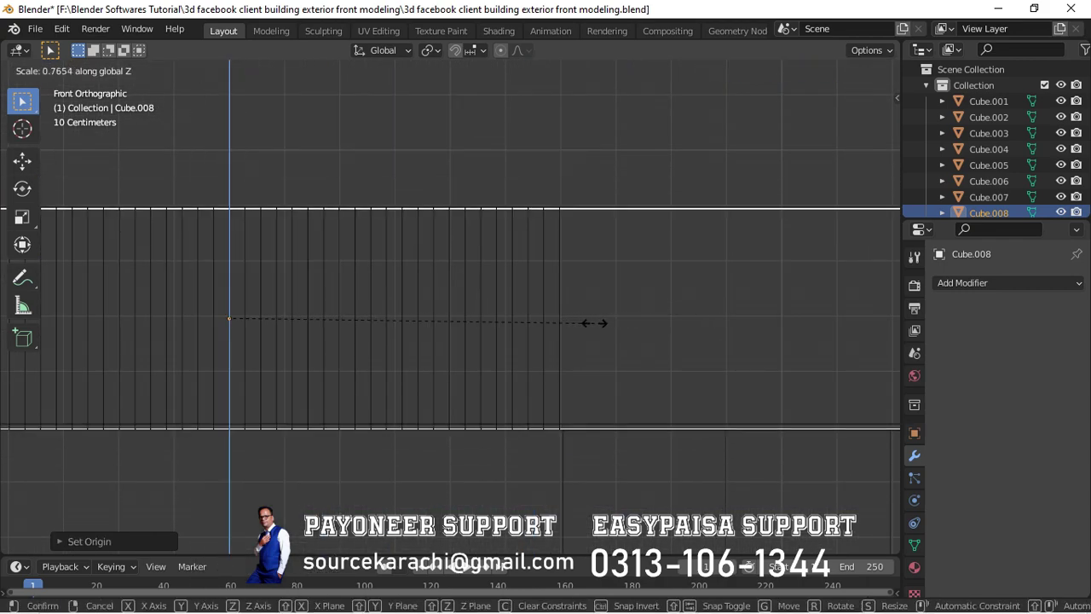
{"action": "left_click", "coordinate": [594, 322]}
{"action": "scroll", "coordinate": [453, 236], "scroll_direction": "up", "scroll_amount": 4}
{"action": "key", "text": "s"}
{"action": "key", "text": "z"}
- Select the left and right wall blocks and move them vertically along Z
{"action": "left_click", "coordinate": [737, 285]}
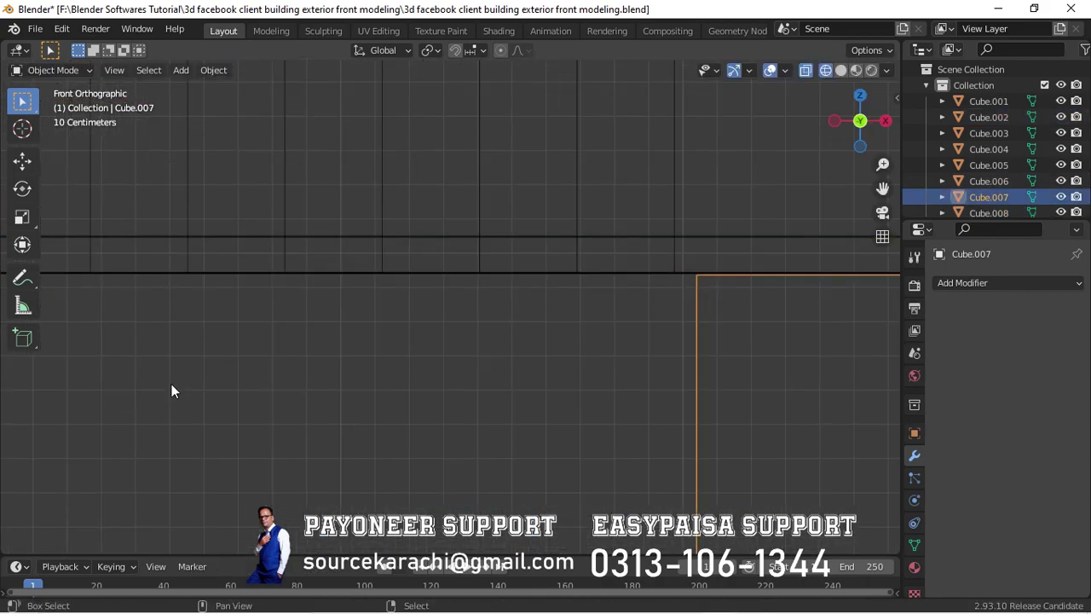
{"action": "middle_click_drag", "start_coordinate": [170, 389], "coordinate": [58, 365], "text": "shift"}
{"action": "scroll", "coordinate": [86, 358], "scroll_direction": "down", "scroll_amount": 2}
{"action": "left_click", "coordinate": [120, 349], "text": "shift"}
{"action": "scroll", "coordinate": [181, 460], "scroll_direction": "up", "scroll_amount": 2}
{"action": "scroll", "coordinate": [180, 460], "scroll_direction": "up", "scroll_amount": 5}
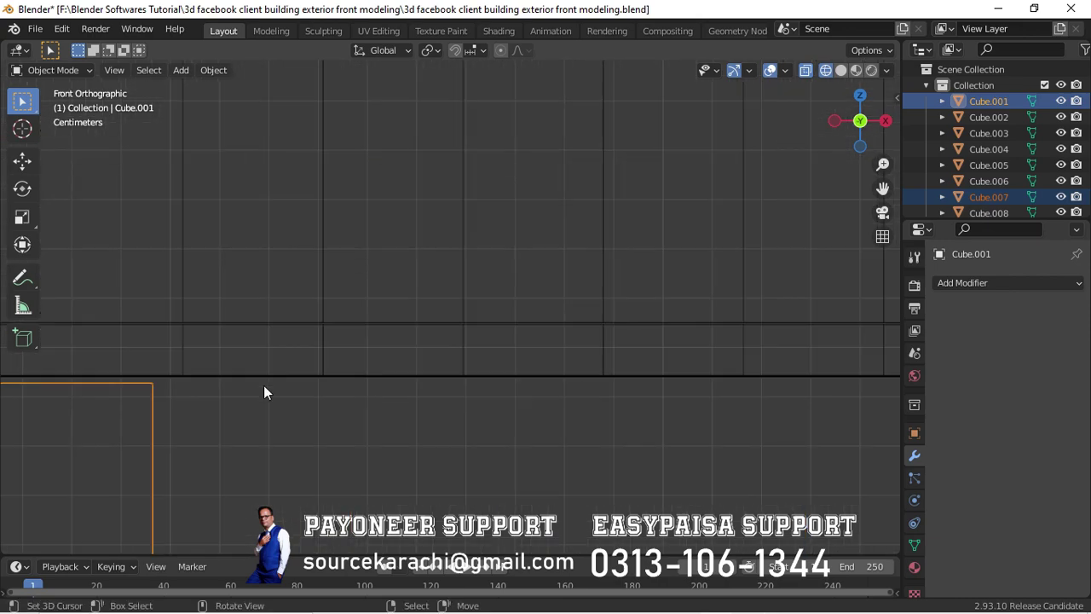
{"action": "key", "text": "g"}
{"action": "key", "text": "z"}
{"action": "left_click", "coordinate": [166, 414]}
{"action": "scroll", "coordinate": [234, 351], "scroll_direction": "up", "scroll_amount": 1}
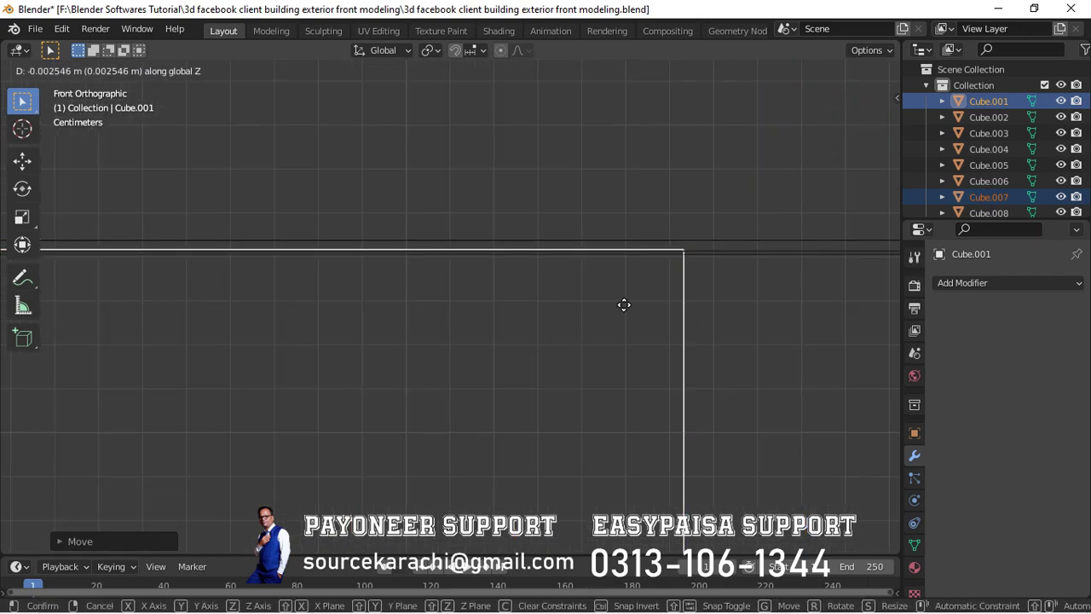
{"action": "left_click", "coordinate": [623, 305]}
{"action": "scroll", "coordinate": [150, 451], "scroll_direction": "down", "scroll_amount": 2}
{"action": "scroll", "coordinate": [446, 213], "scroll_direction": "down", "scroll_amount": 1}
{"action": "scroll", "coordinate": [390, 355], "scroll_direction": "down", "scroll_amount": 2}
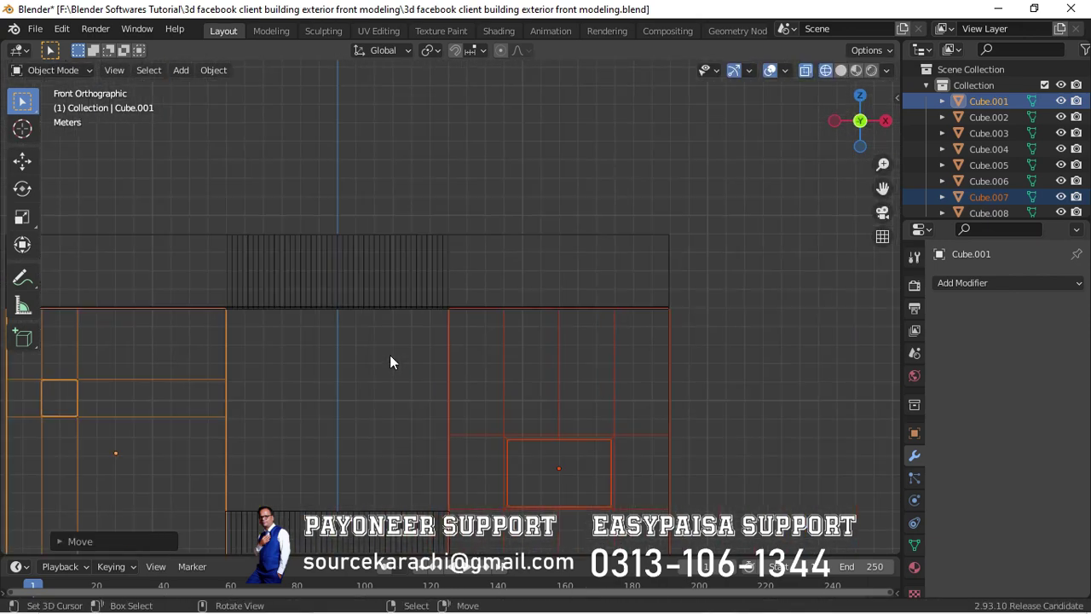
- Try width resizes on the right and left wall blocks, cancelling both
{"action": "left_click", "coordinate": [449, 345]}
{"action": "scroll", "coordinate": [420, 280], "scroll_direction": "up", "scroll_amount": 4}
{"action": "scroll", "coordinate": [448, 344], "scroll_direction": "down", "scroll_amount": 2}
{"action": "scroll", "coordinate": [448, 344], "scroll_direction": "down", "scroll_amount": 1}
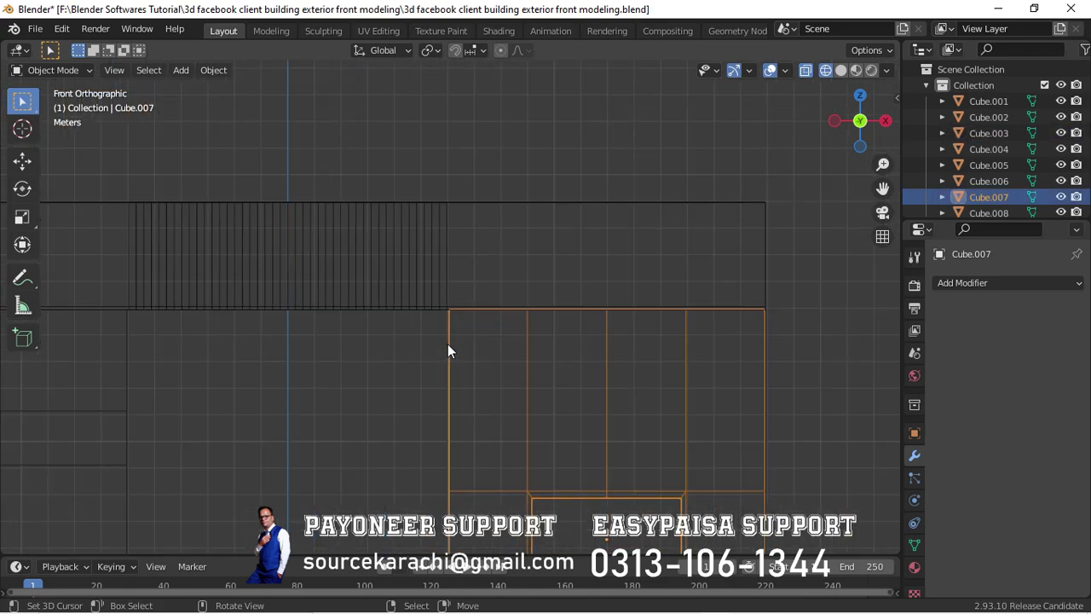
{"action": "scroll", "coordinate": [448, 344], "scroll_direction": "up", "scroll_amount": 3}
{"action": "key", "text": "s"}
{"action": "key", "text": "x"}
{"action": "right_click", "coordinate": [397, 373]}
{"action": "scroll", "coordinate": [405, 378], "scroll_direction": "down", "scroll_amount": 2}
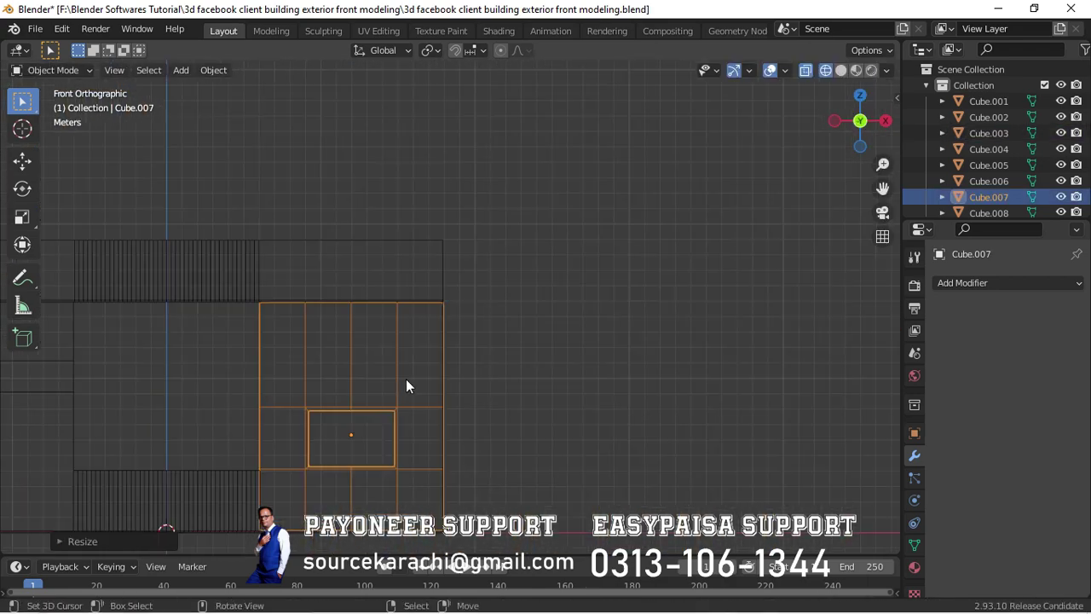
{"action": "left_click", "coordinate": [349, 311]}
{"action": "scroll", "coordinate": [348, 311], "scroll_direction": "up", "scroll_amount": 3}
{"action": "scroll", "coordinate": [433, 334], "scroll_direction": "up", "scroll_amount": 1}
{"action": "key", "text": "s"}
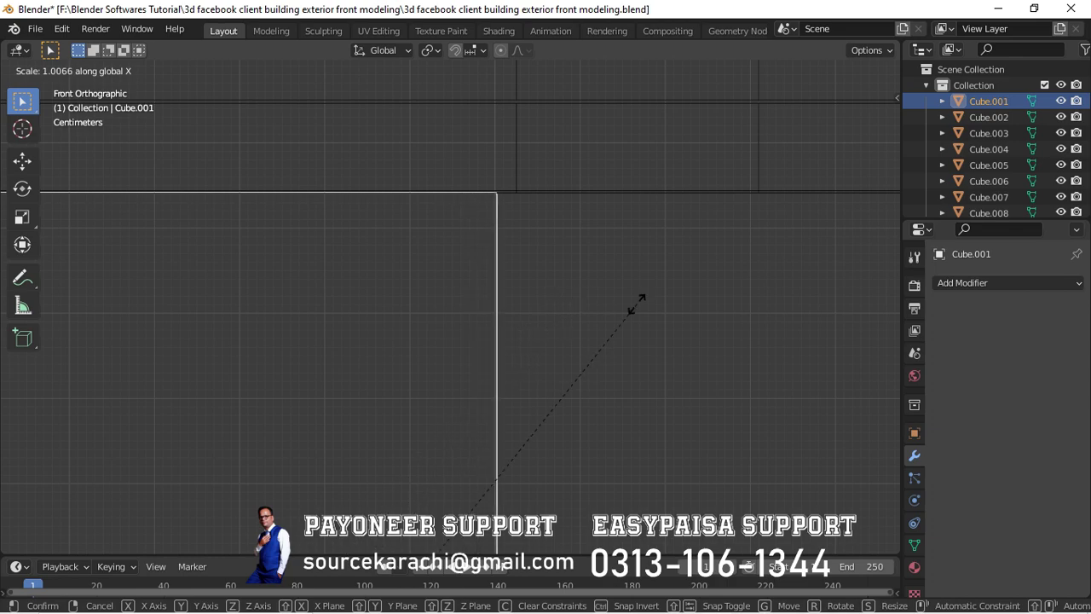
{"action": "right_click", "coordinate": [637, 303]}
{"action": "scroll", "coordinate": [625, 303], "scroll_direction": "down", "scroll_amount": 3}
{"action": "scroll", "coordinate": [249, 331], "scroll_direction": "up", "scroll_amount": 2}
{"action": "scroll", "coordinate": [689, 230], "scroll_direction": "up", "scroll_amount": 2}
- Try width resizes on the louvred blocks, cancel them, and save the project
{"action": "left_click", "coordinate": [469, 443]}
{"action": "scroll", "coordinate": [470, 443], "scroll_direction": "down", "scroll_amount": 2}
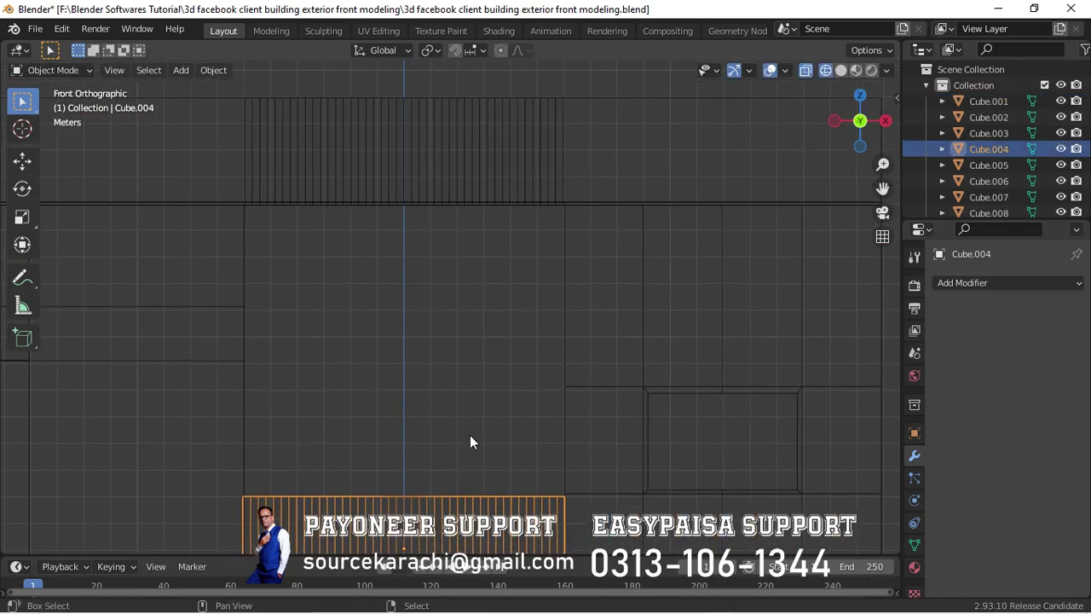
{"action": "left_click", "coordinate": [477, 170], "text": "shift"}
{"action": "key", "text": "s"}
{"action": "key", "text": "x"}
{"action": "right_click", "coordinate": [758, 399]}
{"action": "left_click", "coordinate": [776, 427]}
{"action": "key", "text": "s"}
{"action": "key", "text": "x"}
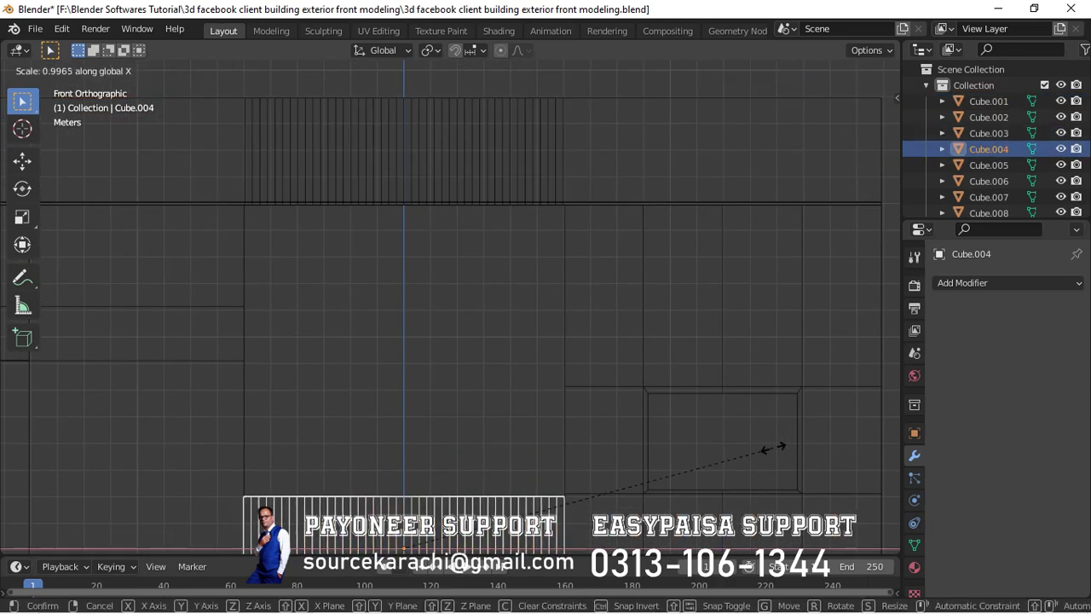
{"action": "right_click", "coordinate": [776, 447]}
{"action": "left_click", "coordinate": [367, 181]}
{"action": "key", "text": "ctrl+s"}
- Nudge Cube.006 sideways along X until its edge meets the neighbouring wall block
{"action": "scroll", "coordinate": [367, 180], "scroll_direction": "down", "scroll_amount": 2}
{"action": "scroll", "coordinate": [223, 295], "scroll_direction": "up", "scroll_amount": 6}
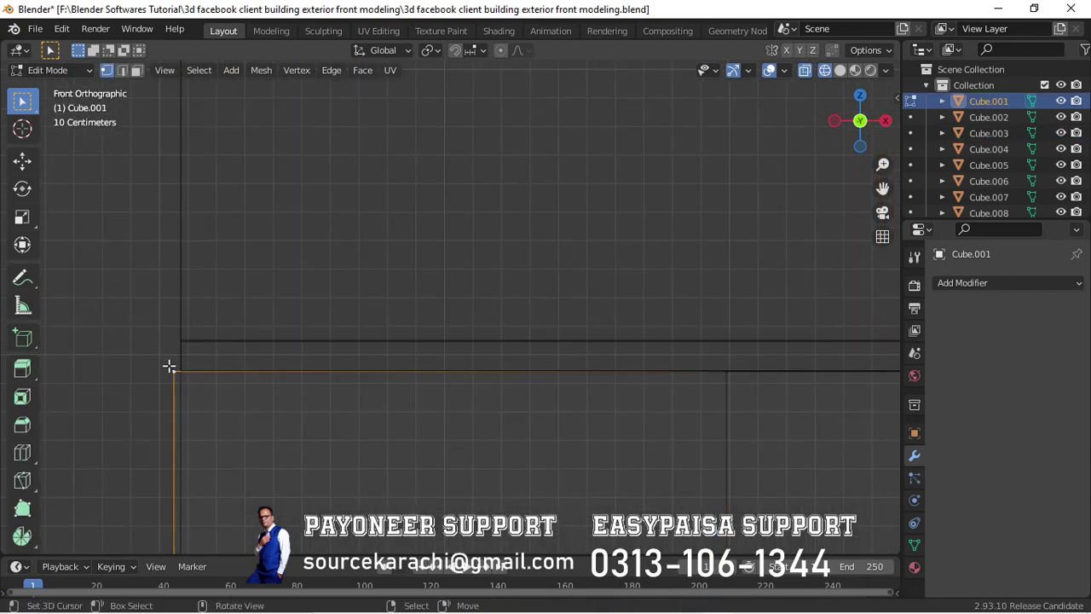
{"action": "scroll", "coordinate": [376, 211], "scroll_direction": "down", "scroll_amount": 4}
{"action": "scroll", "coordinate": [348, 245], "scroll_direction": "up", "scroll_amount": 5}
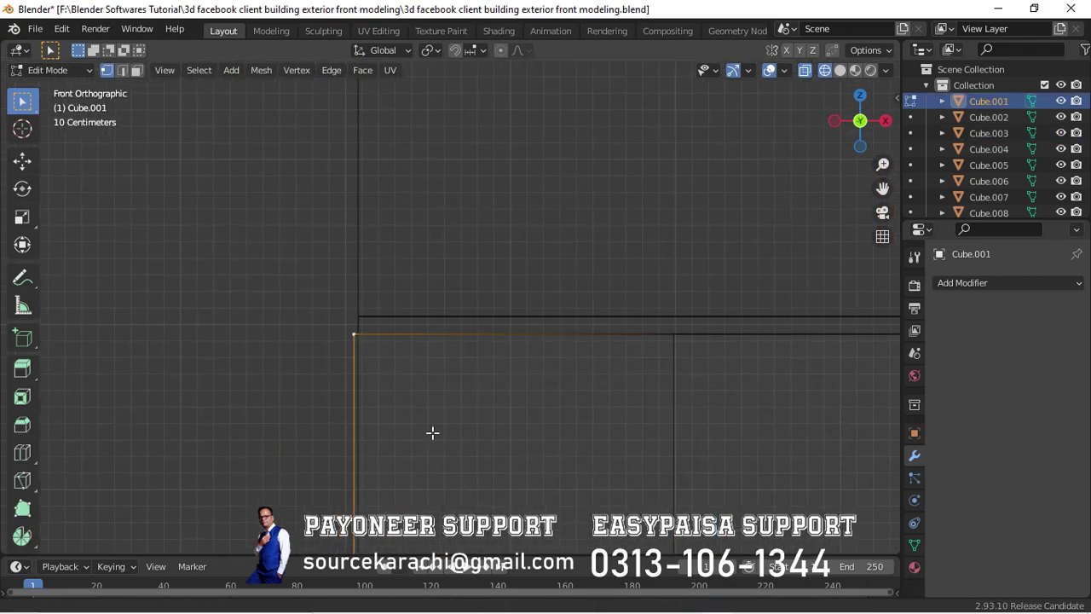
{"action": "left_click", "coordinate": [410, 386]}
{"action": "scroll", "coordinate": [410, 387], "scroll_direction": "down", "scroll_amount": 5}
{"action": "scroll", "coordinate": [439, 306], "scroll_direction": "up", "scroll_amount": 3}
{"action": "scroll", "coordinate": [478, 324], "scroll_direction": "down", "scroll_amount": 1}
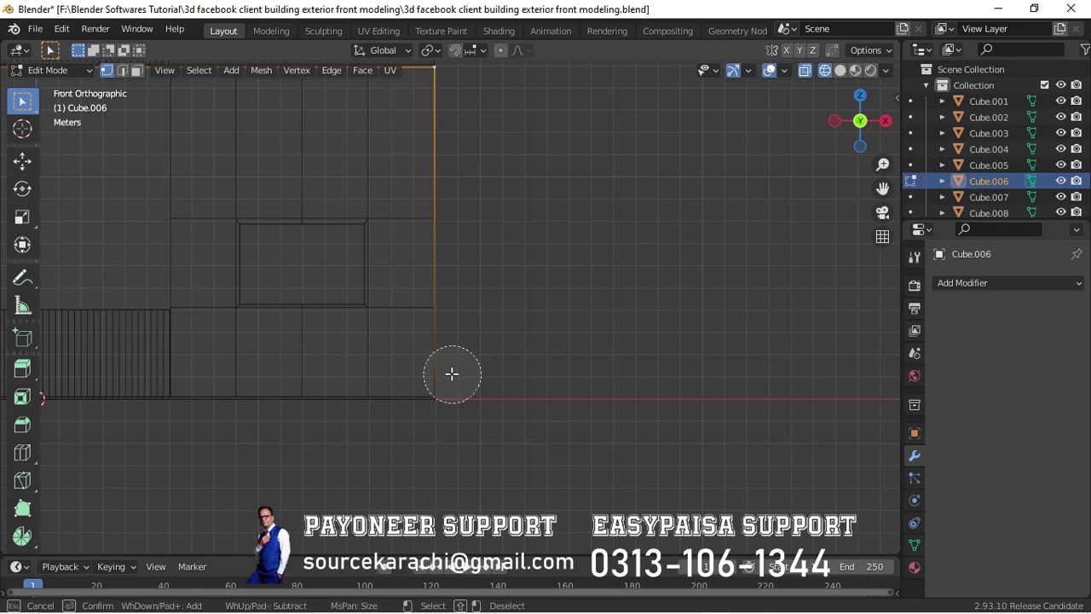
{"action": "scroll", "coordinate": [450, 373], "scroll_direction": "up", "scroll_amount": 5}
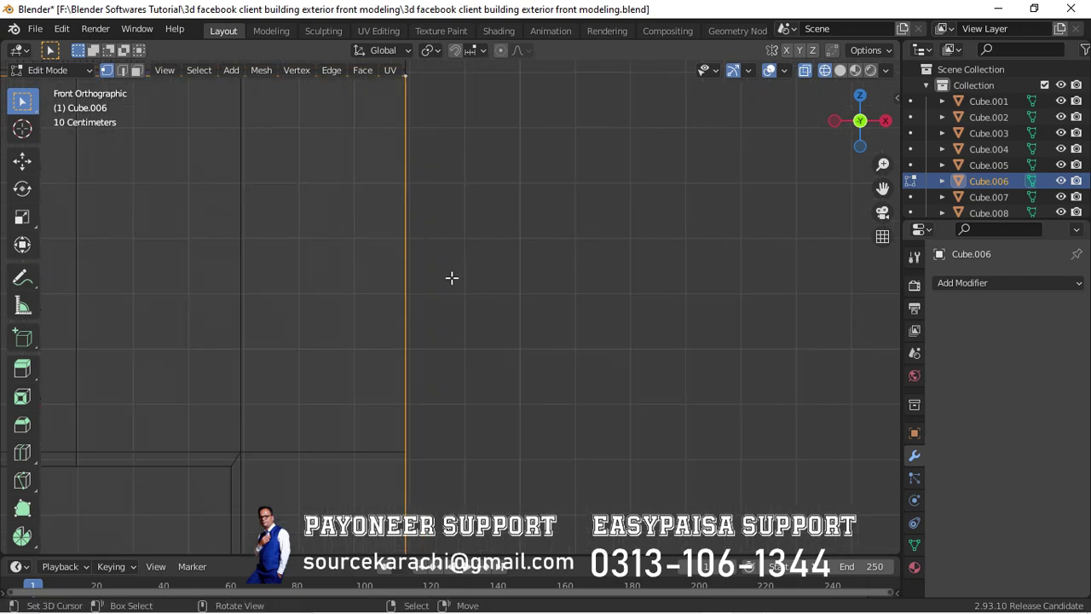
{"action": "left_click", "coordinate": [472, 349]}
{"action": "scroll", "coordinate": [443, 322], "scroll_direction": "down", "scroll_amount": 5}
- Orbit the building in wireframe to check the alignment, then return to solid shading
{"action": "middle_click_drag", "start_coordinate": [344, 352], "coordinate": [290, 357]}
{"action": "key", "text": "shift+z"}
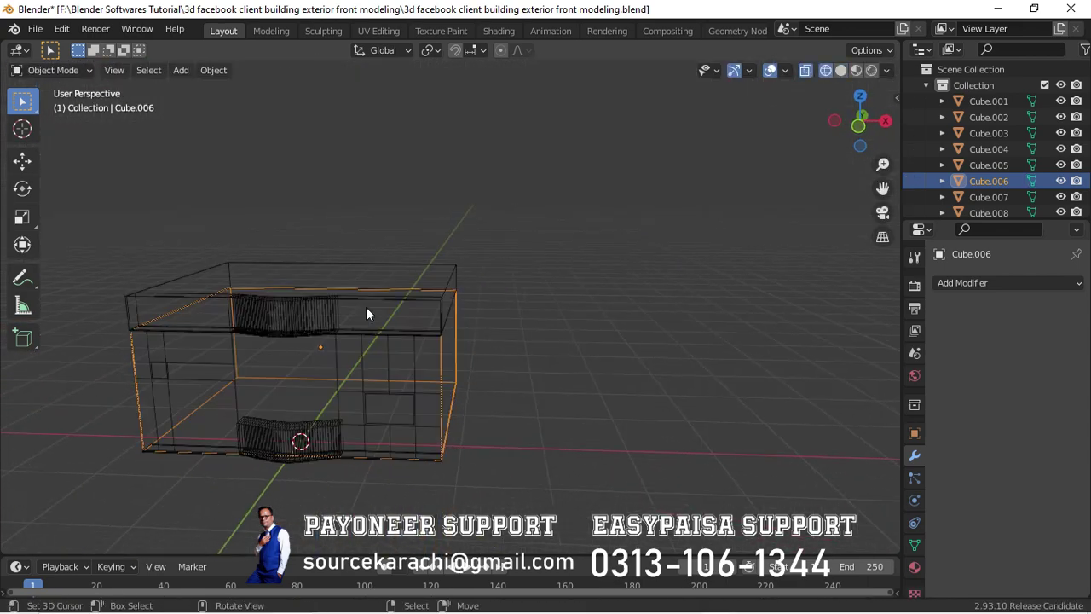
{"action": "mouse_move", "coordinate": [367, 313]}
{"action": "middle_mouse_down"}
{"action": "mouse_move", "coordinate": [349, 293]}
{"action": "mouse_move", "coordinate": [489, 368]}
{"action": "middle_mouse_up"}
{"action": "key", "text": "shift+z"}
- Add a camera aligned to the front view and shift it along X
{"action": "key", "text": "shift+a"}
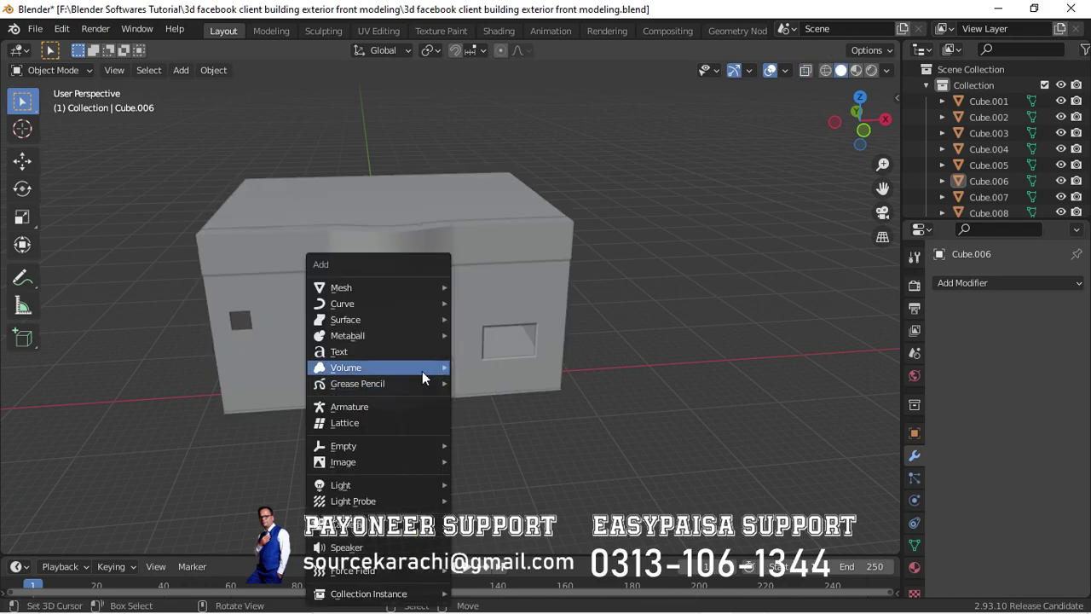
{"action": "left_click", "coordinate": [367, 524]}
{"action": "key", "text": "KP_1"}
{"action": "key", "text": "ctrl+alt+KP_0"}
{"action": "key", "text": "g"}
{"action": "key", "text": "x"}
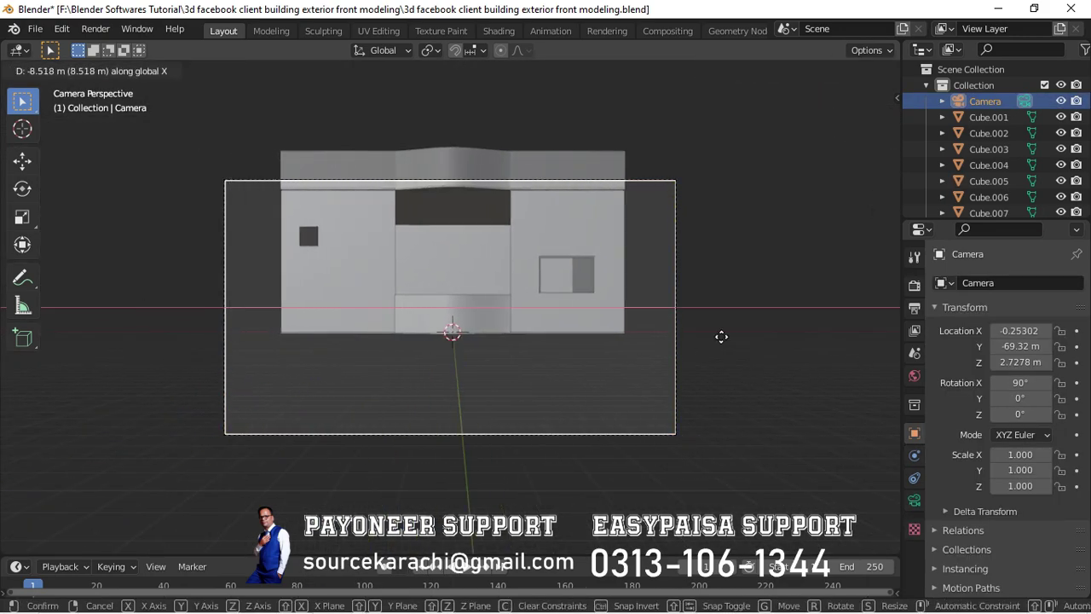
{"action": "left_click", "coordinate": [721, 337]}
- Set the output resolution height to 2042 px and adjust the camera's height
{"action": "left_click", "coordinate": [915, 308]}
{"action": "left_click_drag", "start_coordinate": [1039, 317], "coordinate": [1065, 317]}
{"action": "key", "text": "g"}
{"action": "key", "text": "z"}
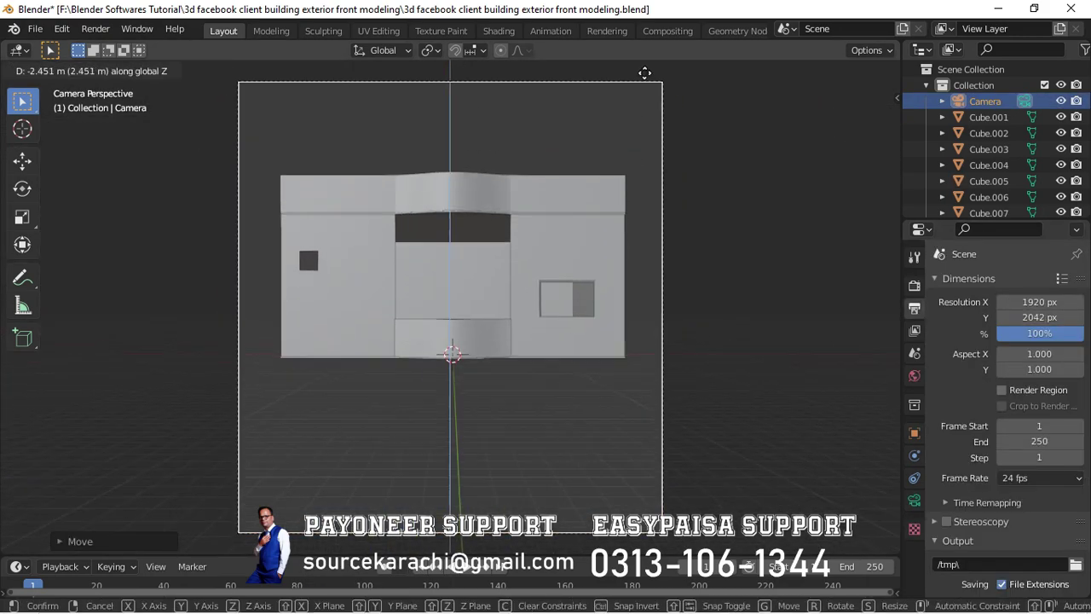
{"action": "left_click", "coordinate": [565, 302]}
- Move all objects vertically to fit the frame, then select Cube.007
{"action": "key", "text": "a"}
{"action": "key", "text": "g"}
{"action": "key", "text": "z"}
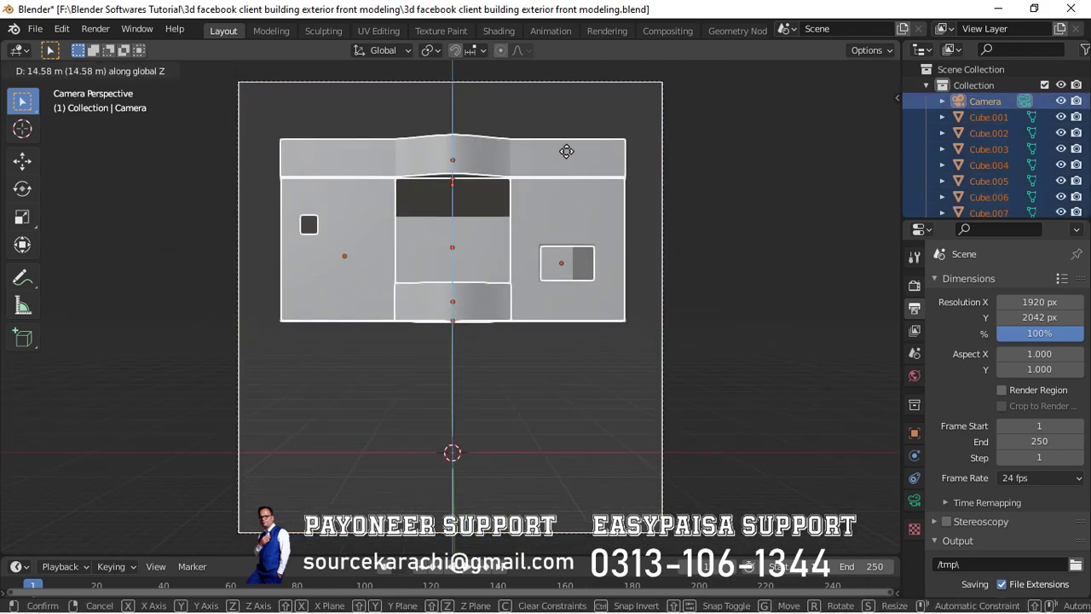
{"action": "left_click", "coordinate": [575, 503]}
{"action": "mouse_move", "coordinate": [575, 504]}
{"action": "middle_mouse_down"}
{"action": "mouse_move", "coordinate": [463, 219]}
{"action": "mouse_move", "coordinate": [582, 322]}
{"action": "middle_mouse_up"}
{"action": "left_click", "coordinate": [463, 220]}
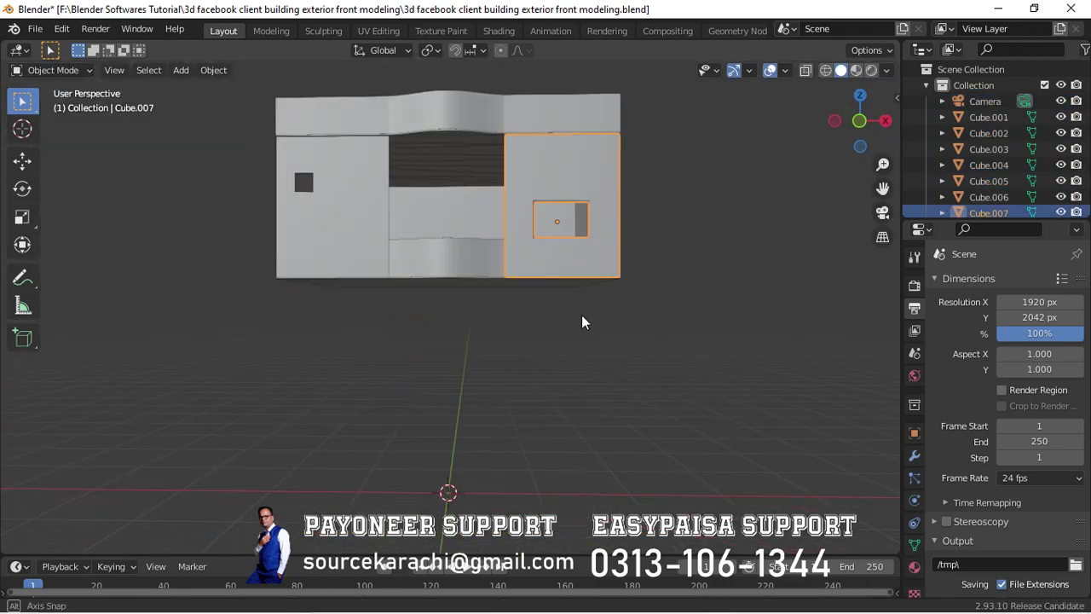
{"action": "key", "text": "shift+a"}
- Delete the top face of Cube.008 in Edit Mode
{"action": "left_click", "coordinate": [596, 109]}
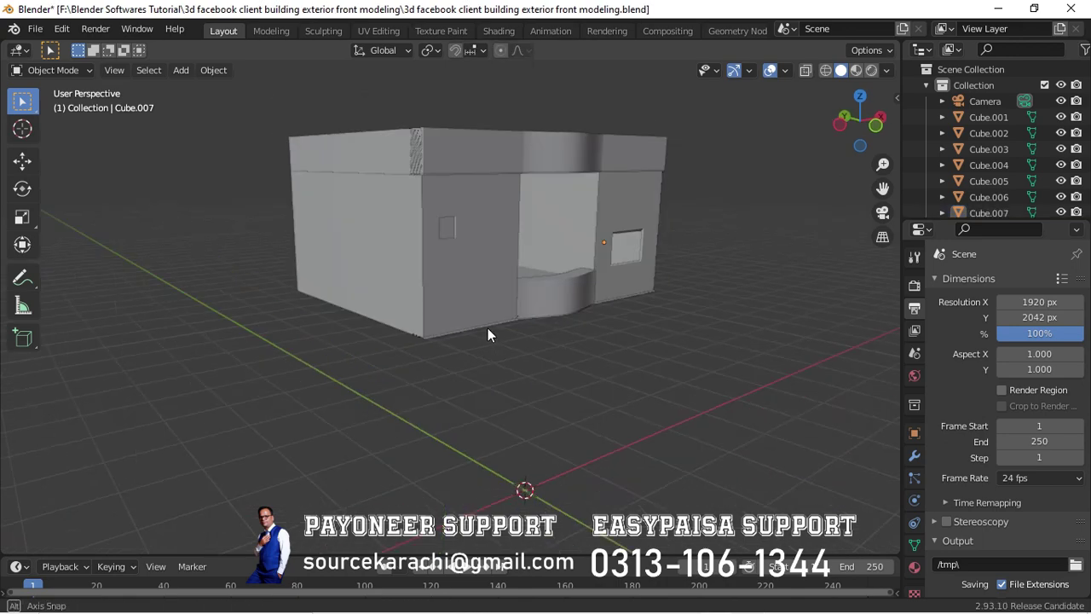
{"action": "mouse_move", "coordinate": [487, 333]}
{"action": "middle_mouse_down"}
{"action": "mouse_move", "coordinate": [619, 261]}
{"action": "mouse_move", "coordinate": [382, 204]}
{"action": "mouse_move", "coordinate": [382, 239]}
{"action": "mouse_move", "coordinate": [345, 288]}
{"action": "middle_mouse_up"}
{"action": "key", "text": "Tab"}
{"action": "key", "text": "x"}
{"action": "left_click", "coordinate": [528, 232]}
{"action": "key", "text": "Tab"}
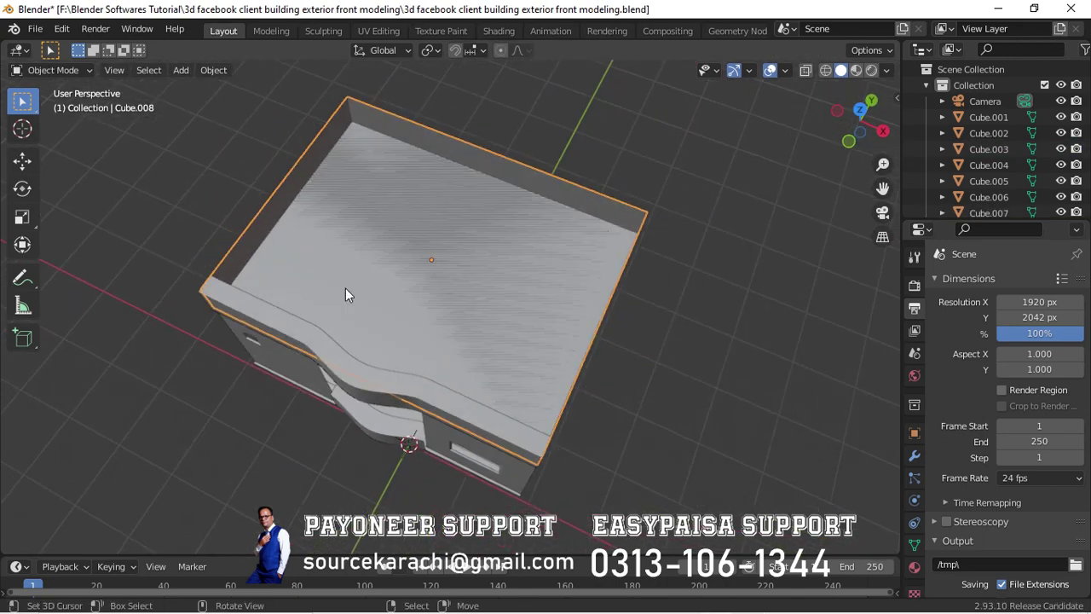
- In Top Ortho with X-ray on, add loop cuts across the roof box
{"action": "key", "text": "KP_7"}
{"action": "middle_click_drag", "start_coordinate": [328, 374], "coordinate": [517, 331], "text": "shift"}
{"action": "key", "text": "Tab"}
{"action": "key", "text": "alt+z"}
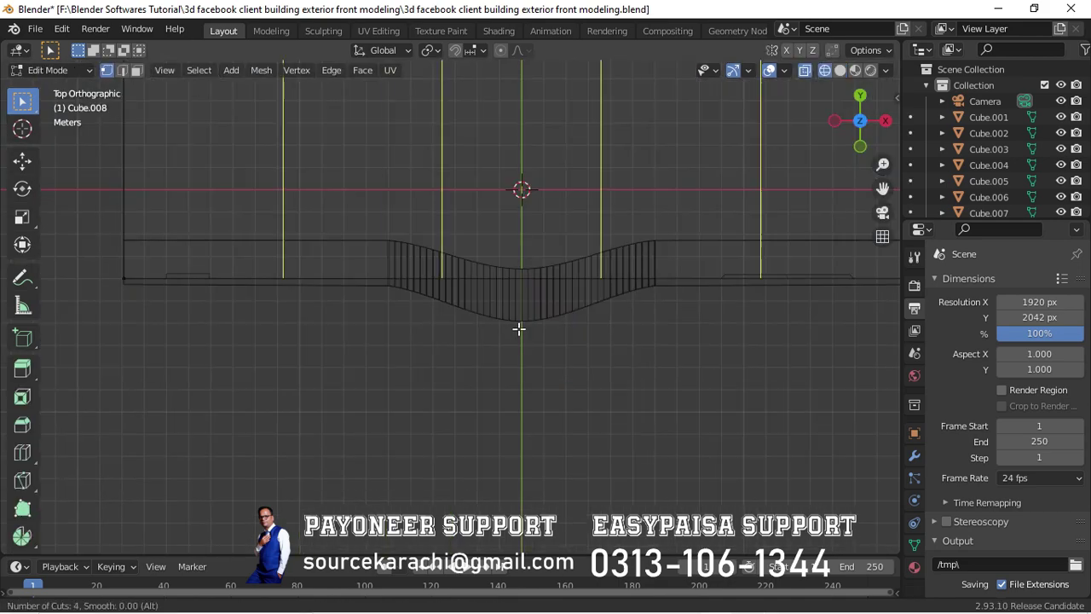
{"action": "scroll", "coordinate": [518, 328], "scroll_direction": "up", "scroll_amount": 20}
{"action": "left_click", "coordinate": [529, 298]}
{"action": "right_click", "coordinate": [546, 268]}
{"action": "scroll", "coordinate": [574, 262], "scroll_direction": "up", "scroll_amount": 3}
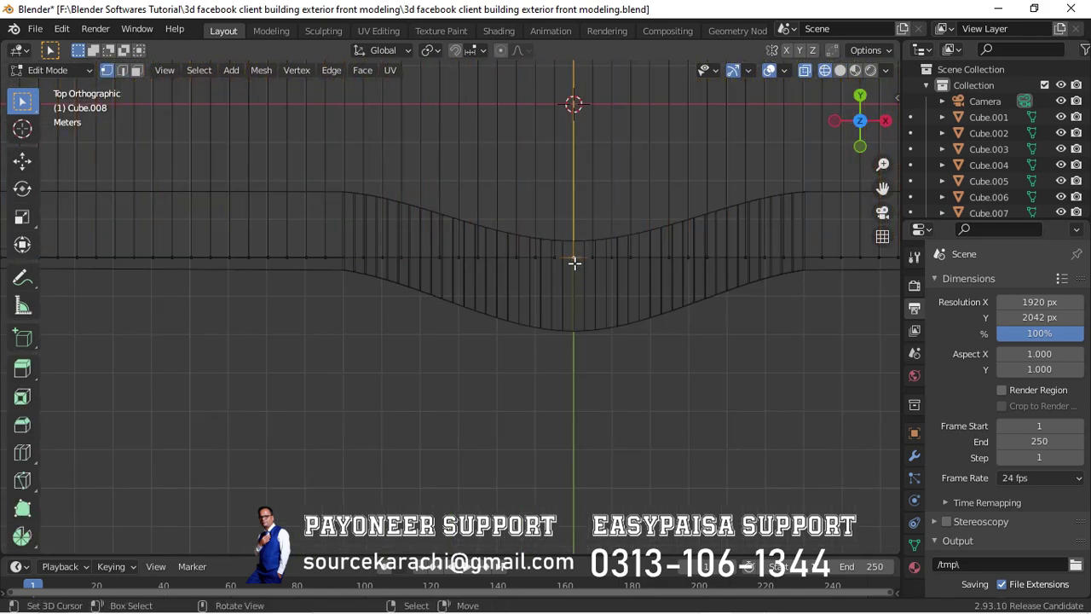
{"action": "scroll", "coordinate": [574, 263], "scroll_direction": "down", "scroll_amount": 3}
- Bend Cube.008's front vertices into a wave along Y using proportional editing
{"action": "key", "text": "o"}
{"action": "scroll", "coordinate": [549, 287], "scroll_direction": "up", "scroll_amount": 1}
{"action": "key", "text": "g"}
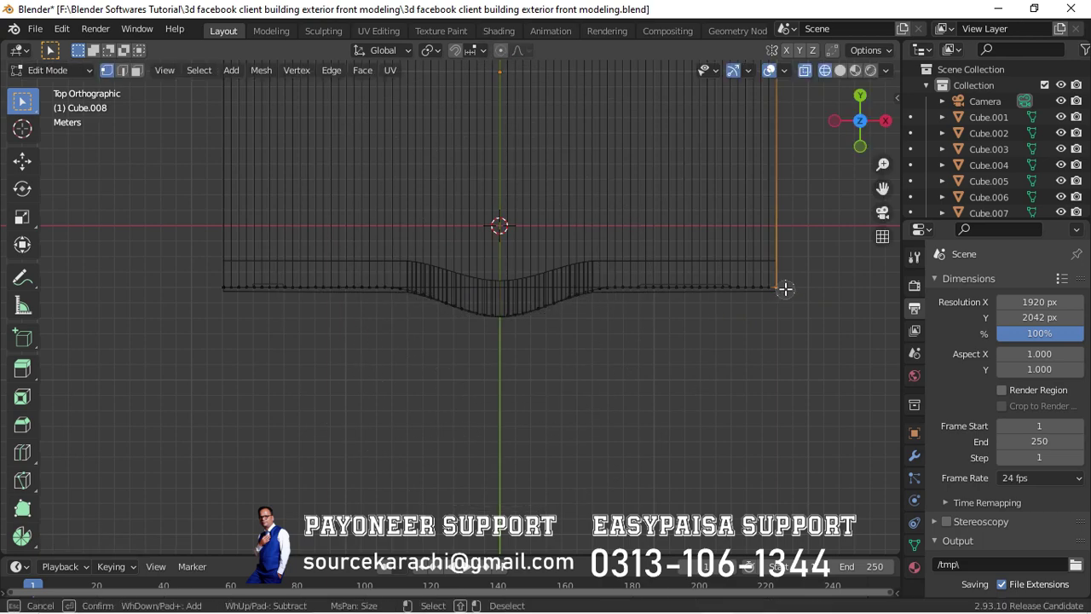
{"action": "key", "text": "Escape"}
{"action": "scroll", "coordinate": [410, 326], "scroll_direction": "up", "scroll_amount": 3}
{"action": "key", "text": "g"}
{"action": "key", "text": "y"}
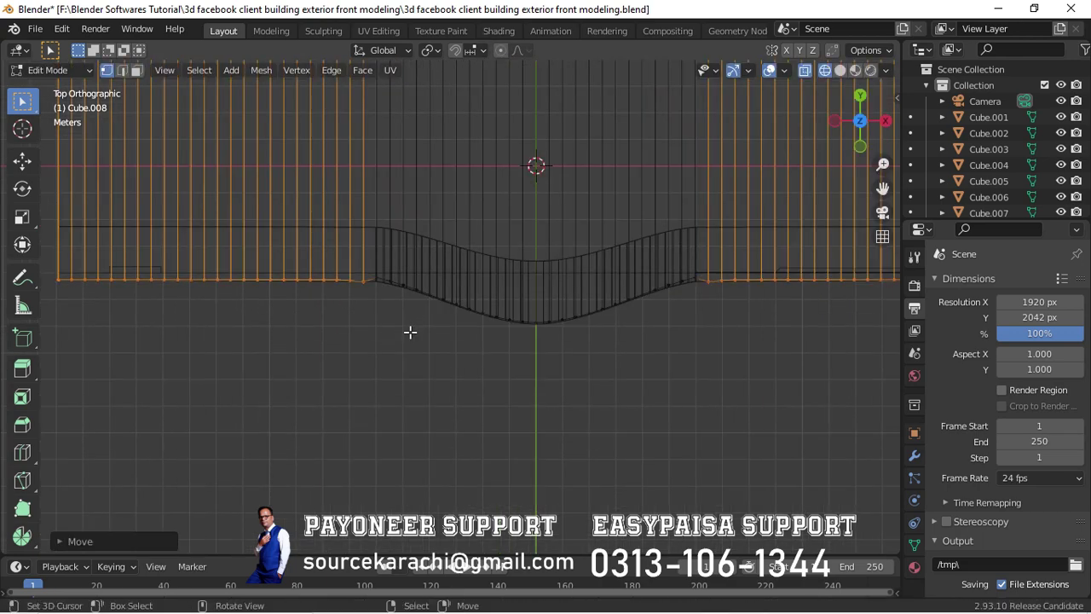
{"action": "key", "text": "alt+a"}
{"action": "key", "text": "c"}
{"action": "left_click", "coordinate": [537, 322]}
{"action": "left_click", "coordinate": [500, 50]}
{"action": "key", "text": "g"}
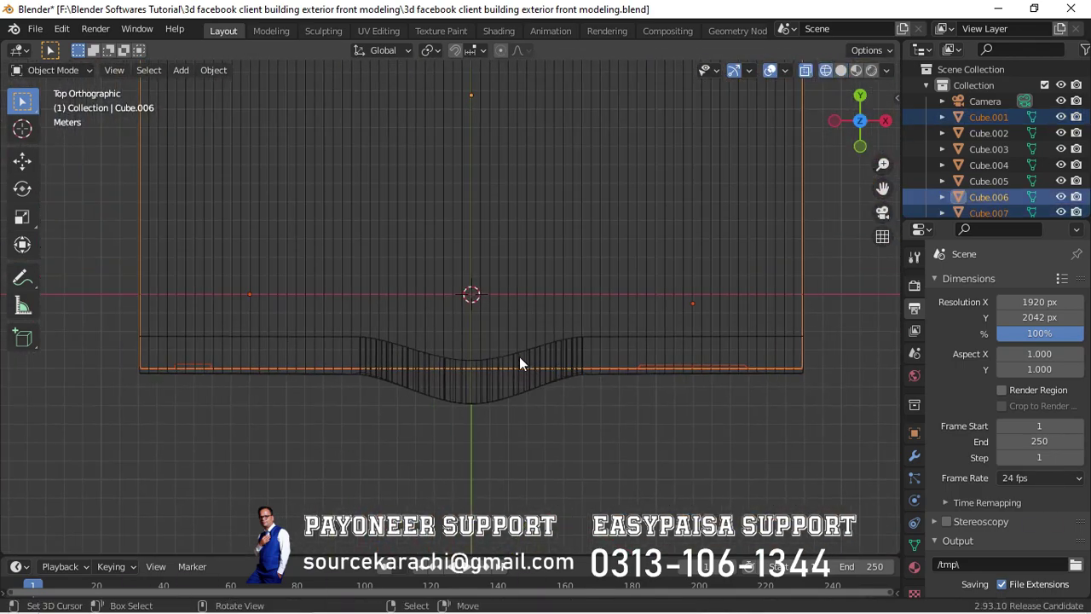
- Line up Cube.006's front edge vertices with the curved ledge and exit Edit Mode
{"action": "key", "text": "Tab"}
{"action": "key", "text": "c"}
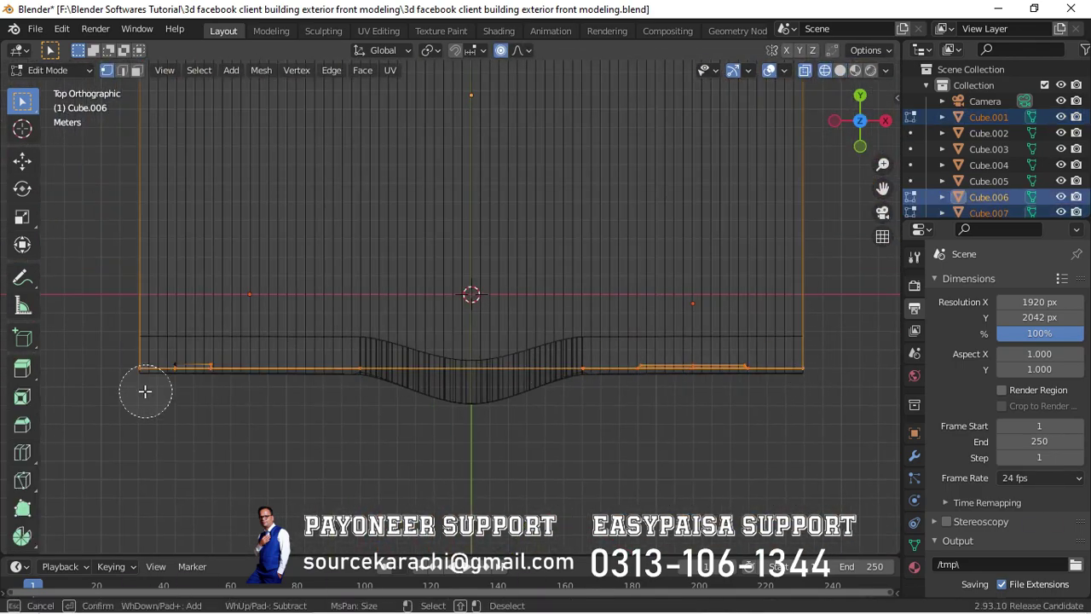
{"action": "right_click", "coordinate": [145, 391]}
{"action": "scroll", "coordinate": [395, 408], "scroll_direction": "up", "scroll_amount": 5}
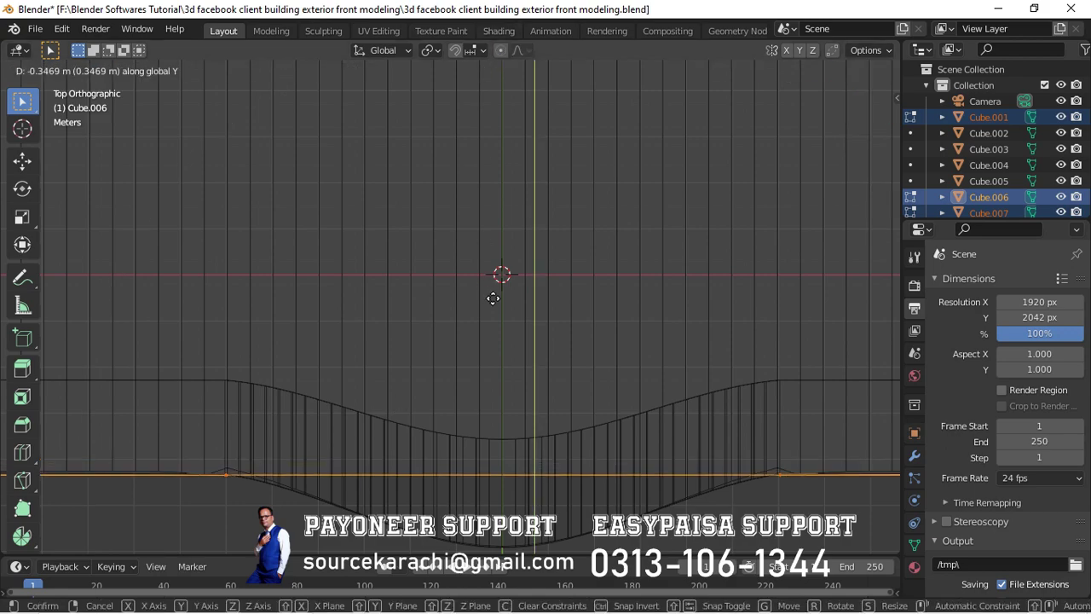
{"action": "key", "text": "Tab"}
{"action": "left_click", "coordinate": [797, 486]}
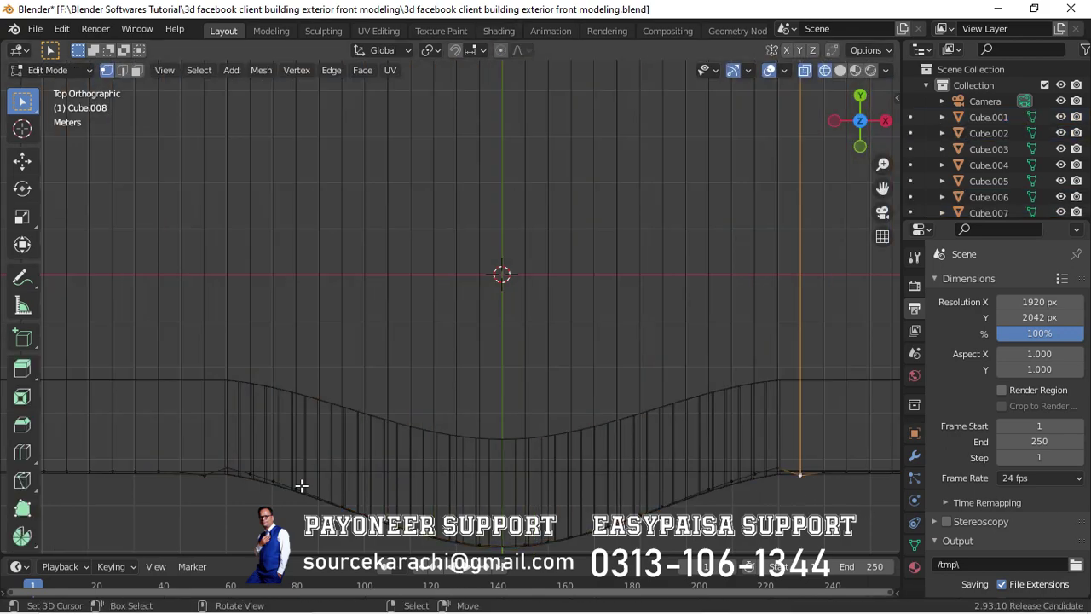
{"action": "key", "text": "Tab"}
{"action": "mouse_move", "coordinate": [583, 471]}
{"action": "middle_mouse_down"}
{"action": "mouse_move", "coordinate": [601, 347]}
{"action": "mouse_move", "coordinate": [497, 358]}
{"action": "middle_mouse_up"}
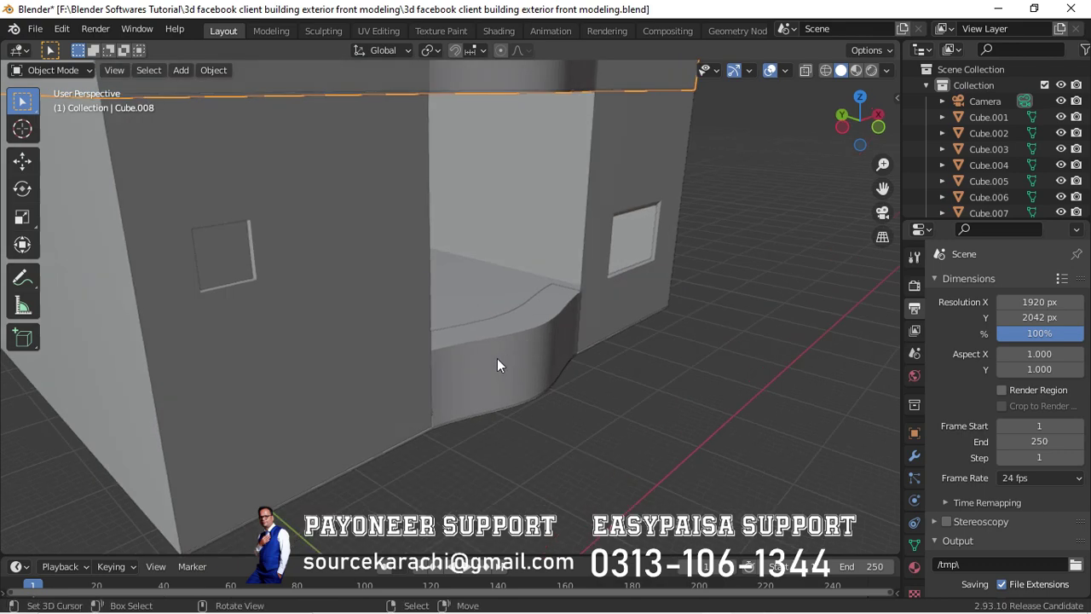
- Move the curved door base Cube.004 along Y in the right-side wireframe view
{"action": "left_click", "coordinate": [497, 358]}
{"action": "key", "text": "KP_3"}
{"action": "scroll", "coordinate": [347, 465], "scroll_direction": "up", "scroll_amount": 5}
{"action": "key", "text": "shift+z"}
{"action": "middle_click_drag", "start_coordinate": [347, 465], "coordinate": [324, 428]}
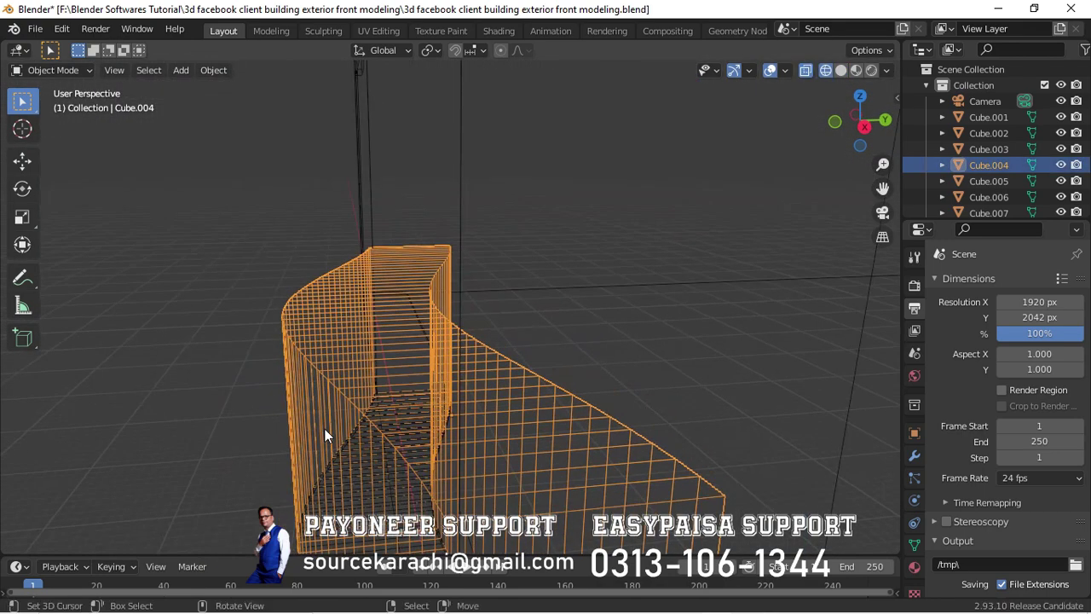
{"action": "key", "text": "KP_3"}
{"action": "key", "text": "g"}
{"action": "key", "text": "y"}
{"action": "left_click", "coordinate": [405, 392]}
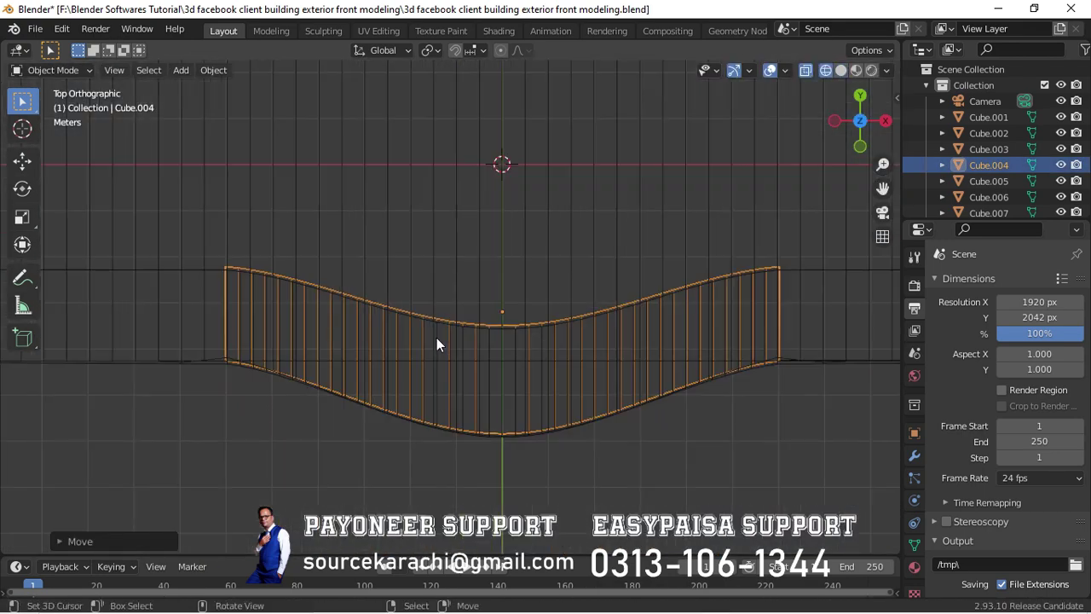
- Resize Cube.004 and return to solid shading in a perspective view
{"action": "key", "text": "s"}
{"action": "left_click", "coordinate": [584, 380]}
{"action": "key", "text": "shift+z"}
{"action": "mouse_move", "coordinate": [585, 381]}
{"action": "middle_mouse_down"}
{"action": "mouse_move", "coordinate": [444, 326]}
{"action": "mouse_move", "coordinate": [512, 383]}
{"action": "mouse_move", "coordinate": [434, 353]}
{"action": "mouse_move", "coordinate": [540, 358]}
{"action": "mouse_move", "coordinate": [569, 403]}
{"action": "mouse_move", "coordinate": [372, 207]}
{"action": "mouse_move", "coordinate": [551, 295]}
{"action": "mouse_move", "coordinate": [382, 407]}
{"action": "middle_mouse_up"}
- Select the roof band Cube.003, briefly opening and closing the command search
{"action": "left_click", "coordinate": [434, 353]}
{"action": "scroll", "coordinate": [565, 397], "scroll_direction": "down", "scroll_amount": 5}
{"action": "key", "text": "F3"}
{"action": "key", "text": "Escape"}
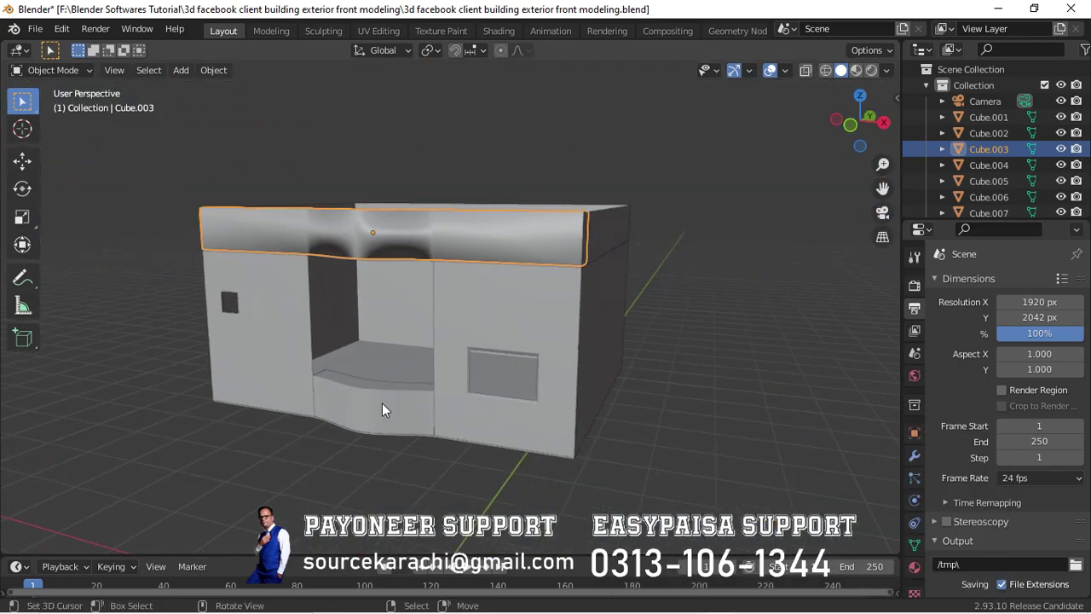
- In Cube.004's edit mode, try a vertical Z scale of the base, then cancel it
{"action": "left_click", "coordinate": [382, 409]}
{"action": "key", "text": "Tab"}
{"action": "left_click", "coordinate": [512, 461]}
{"action": "scroll", "coordinate": [511, 461], "scroll_direction": "up", "scroll_amount": 2}
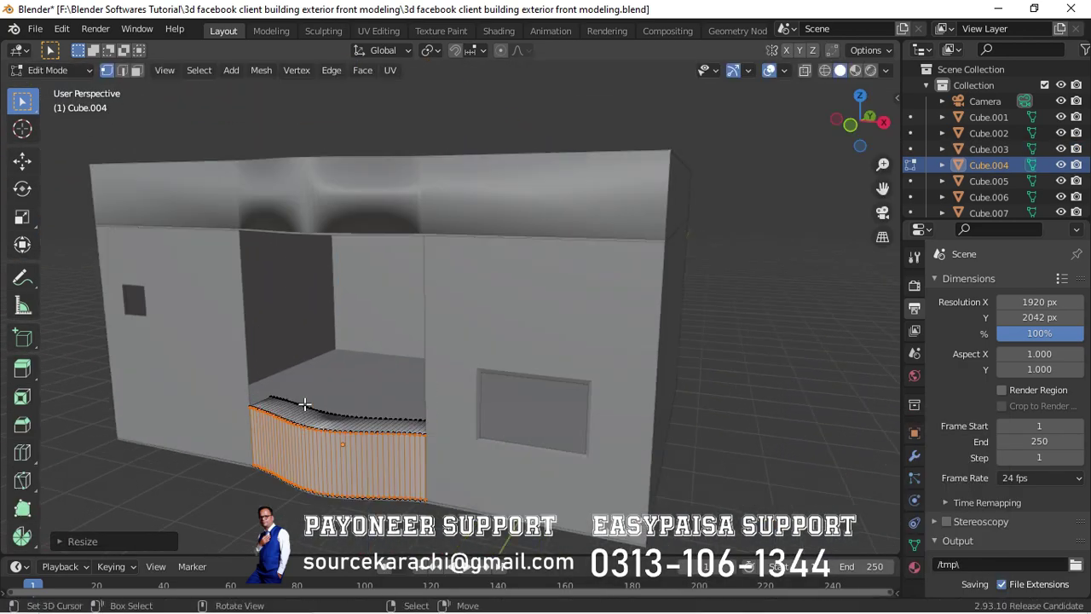
{"action": "scroll", "coordinate": [305, 402], "scroll_direction": "up", "scroll_amount": 4}
{"action": "key", "text": "s"}
{"action": "key", "text": "z"}
{"action": "middle_click_drag", "start_coordinate": [801, 416], "coordinate": [764, 494]}
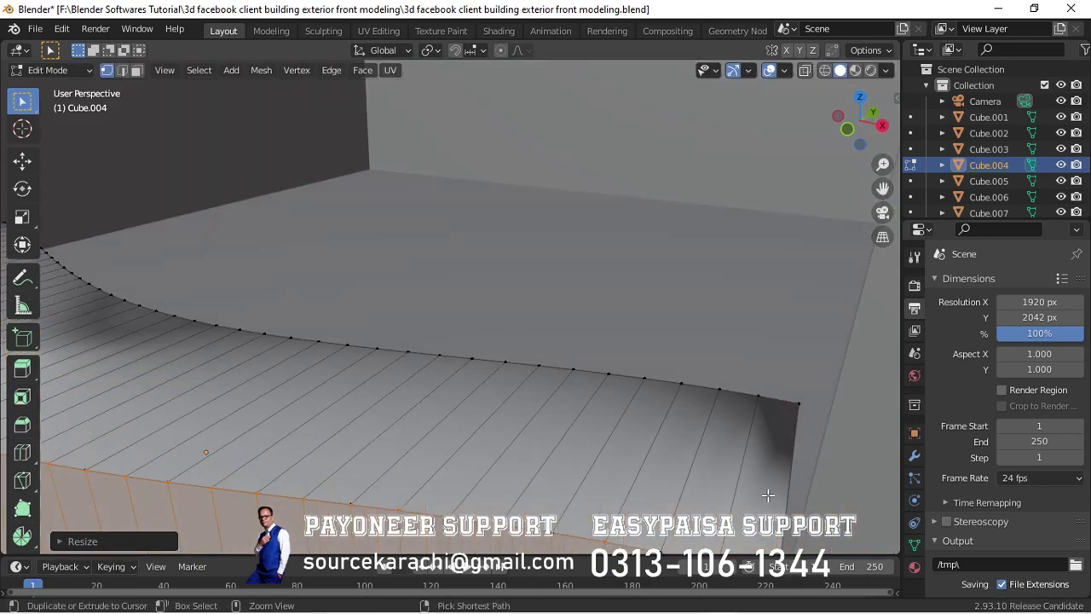
{"action": "key", "text": "Escape"}
- Slide an edge loop and add a loop cut along Cube.004's curved top
{"action": "key", "text": "g"}
{"action": "key", "text": "g"}
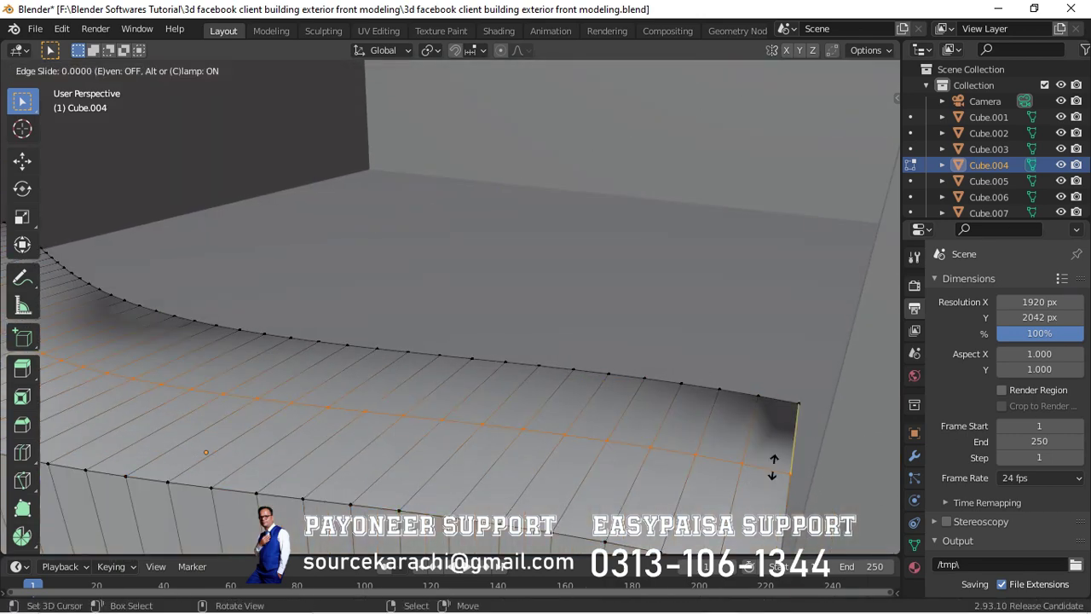
{"action": "left_click", "coordinate": [811, 385]}
{"action": "middle_click_drag", "start_coordinate": [691, 397], "coordinate": [714, 381]}
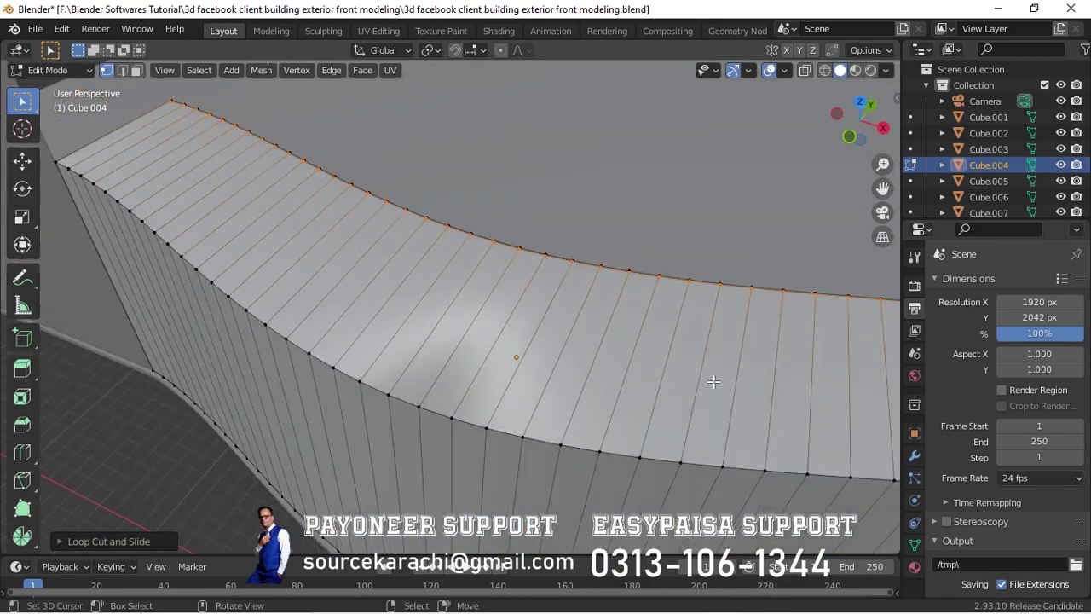
{"action": "left_click", "coordinate": [273, 136]}
{"action": "middle_click_drag", "start_coordinate": [460, 405], "coordinate": [460, 405]}
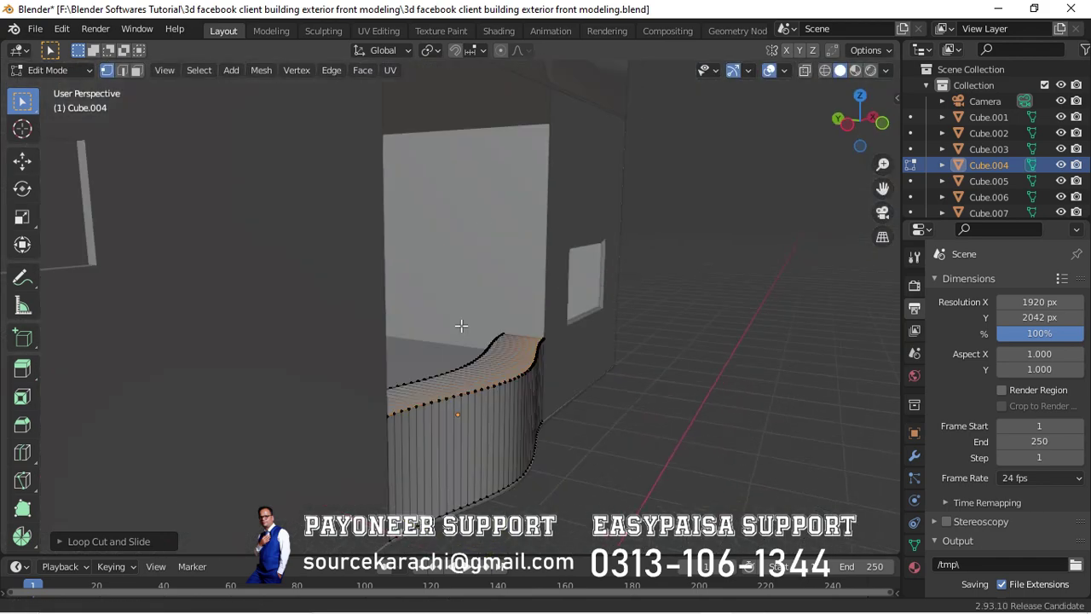
- Loop-cut the roof band Cube.003 and stretch the band vertically on Z
{"action": "key", "text": "Tab"}
{"action": "left_click", "coordinate": [534, 136]}
{"action": "key", "text": "Tab"}
{"action": "key", "text": "ctrl+r"}
{"action": "left_click", "coordinate": [529, 142]}
{"action": "key", "text": "s"}
{"action": "key", "text": "z"}
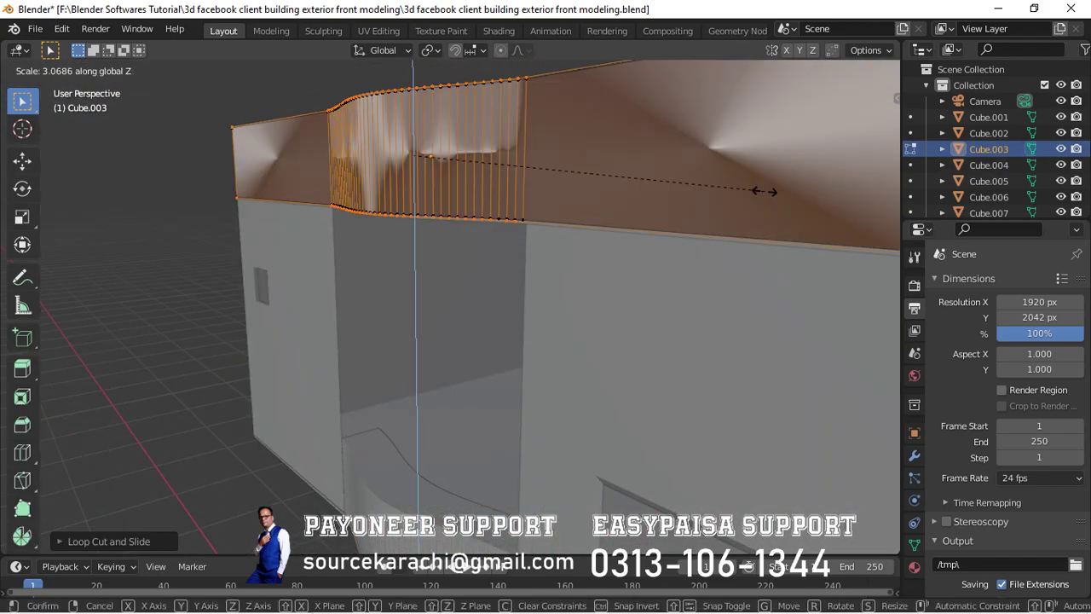
{"action": "left_click", "coordinate": [694, 199]}
{"action": "middle_click_drag", "start_coordinate": [693, 199], "coordinate": [541, 292]}
- Add another loop cut to the band and switch to the top view
{"action": "key", "text": "ctrl+r"}
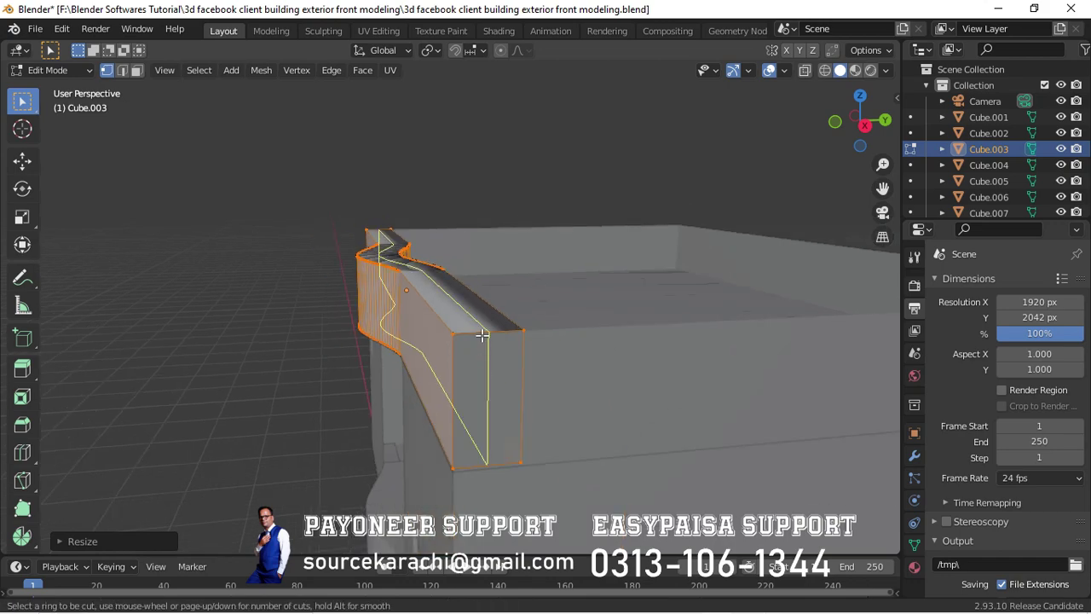
{"action": "left_click", "coordinate": [511, 347]}
{"action": "middle_click_drag", "start_coordinate": [511, 347], "coordinate": [319, 465]}
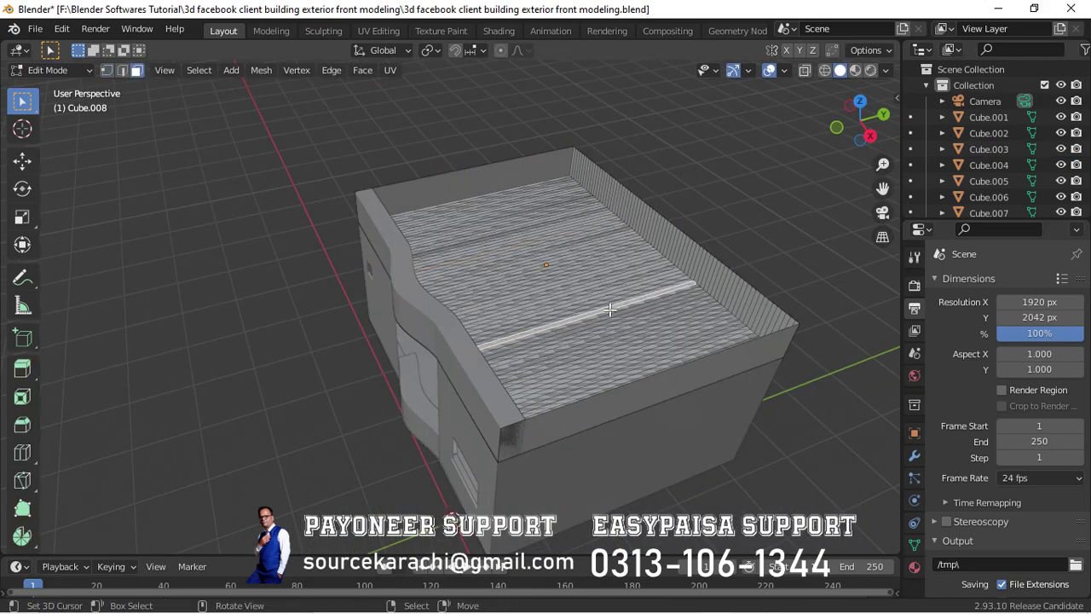
{"action": "middle_click_drag", "start_coordinate": [610, 310], "coordinate": [346, 254]}
{"action": "key", "text": "KP_7"}
- Delete Cube.008's circle-selected corrugated roof faces and save the file
{"action": "key", "text": "Escape"}
{"action": "middle_click_drag", "start_coordinate": [560, 300], "coordinate": [726, 302]}
{"action": "key", "text": "a"}
{"action": "key", "text": "x"}
{"action": "left_click", "coordinate": [354, 356]}
{"action": "key", "text": "Tab"}
{"action": "mouse_move", "coordinate": [354, 357]}
{"action": "middle_mouse_down"}
{"action": "mouse_move", "coordinate": [451, 312]}
{"action": "mouse_move", "coordinate": [439, 263]}
{"action": "middle_mouse_up"}
{"action": "key", "text": "ctrl+s"}
{"action": "key", "text": "Tab"}
- Clear the face selection and inspect the building from the right side
{"action": "key", "text": "alt+a"}
{"action": "middle_click_drag", "start_coordinate": [130, 92], "coordinate": [496, 297]}
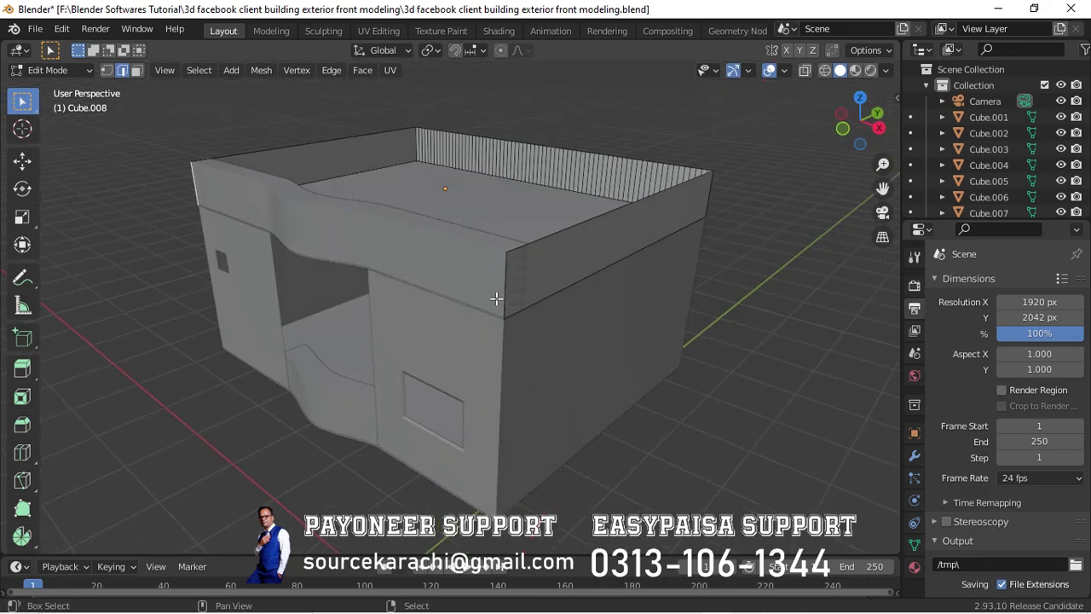
{"action": "left_click", "coordinate": [513, 285]}
{"action": "key", "text": "KP_3"}
{"action": "scroll", "coordinate": [500, 272], "scroll_direction": "up", "scroll_amount": 3}
{"action": "scroll", "coordinate": [397, 344], "scroll_direction": "up", "scroll_amount": 3}
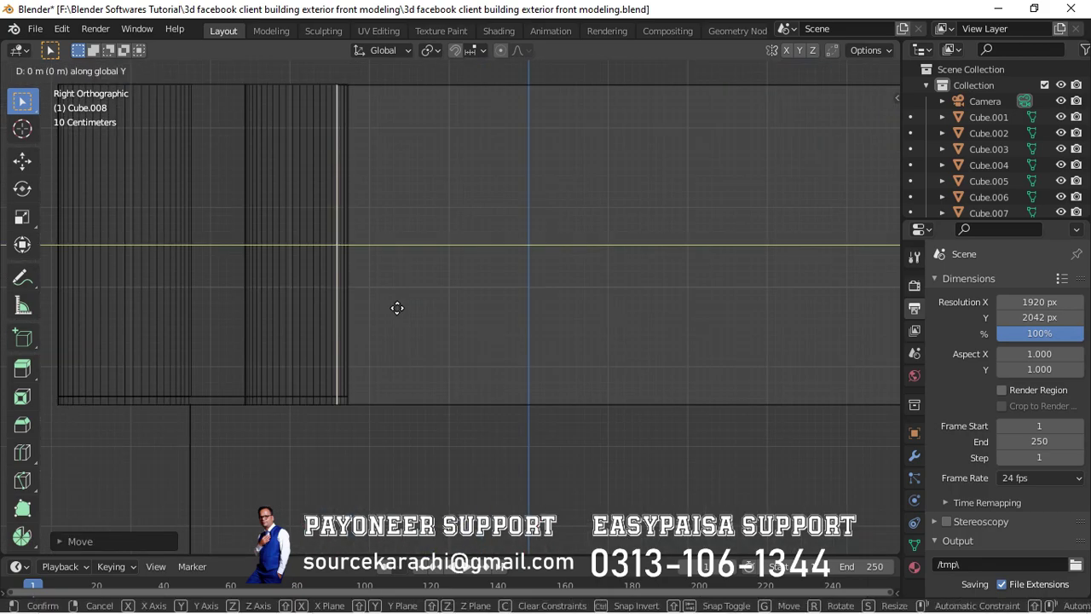
{"action": "scroll", "coordinate": [397, 307], "scroll_direction": "down", "scroll_amount": 2}
{"action": "mouse_move", "coordinate": [405, 313]}
{"action": "middle_mouse_down"}
{"action": "mouse_move", "coordinate": [541, 420]}
{"action": "mouse_move", "coordinate": [403, 353]}
{"action": "mouse_move", "coordinate": [422, 358]}
{"action": "mouse_move", "coordinate": [452, 482]}
{"action": "middle_mouse_up"}
- Leave mesh editing and save the file again
{"action": "key", "text": "Tab"}
{"action": "key", "text": "ctrl+s"}
{"action": "key", "text": "Tab"}
{"action": "key", "text": "ctrl+s"}
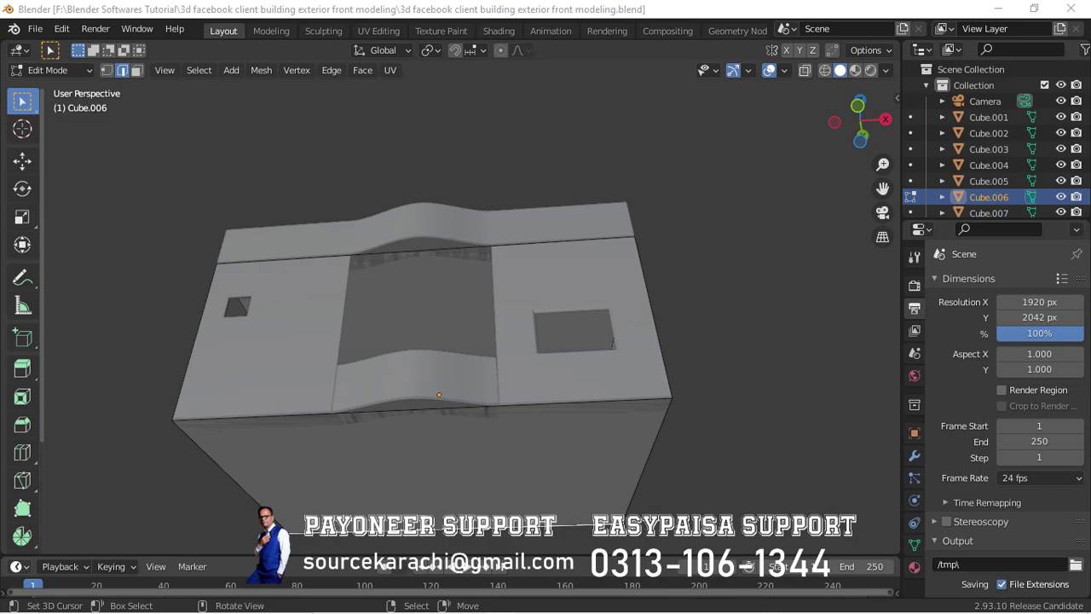
- Align the scene camera to the current view of the building
{"action": "mouse_move", "coordinate": [384, 341]}
{"action": "middle_mouse_down"}
{"action": "mouse_move", "coordinate": [378, 324]}
{"action": "mouse_move", "coordinate": [397, 356]}
{"action": "mouse_move", "coordinate": [358, 298]}
{"action": "middle_mouse_up"}
{"action": "key", "text": "Tab"}
{"action": "key", "text": "KP_0"}
{"action": "left_click_drag", "start_coordinate": [670, 337], "coordinate": [673, 350]}
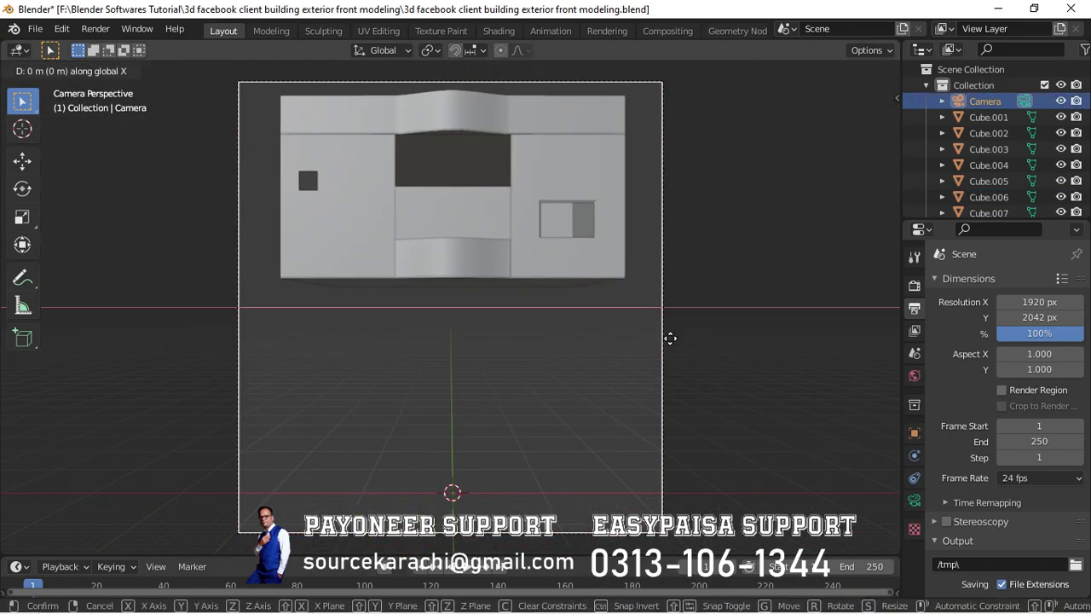
{"action": "key", "text": "ctrl+s"}
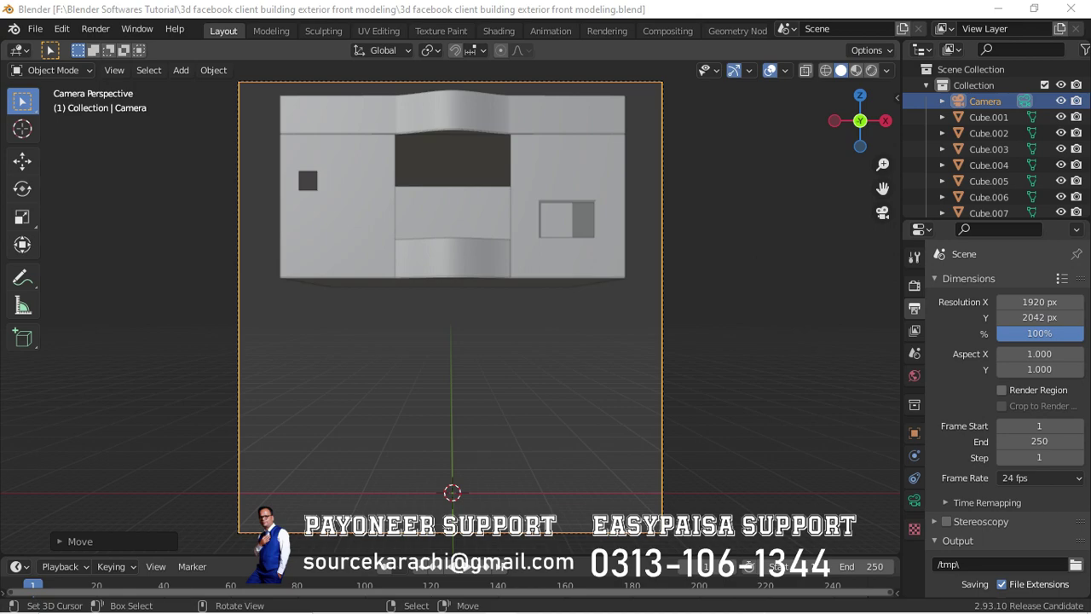
{"action": "mouse_move", "coordinate": [886, 359]}
{"action": "middle_mouse_down"}
{"action": "mouse_move", "coordinate": [515, 362]}
{"action": "mouse_move", "coordinate": [532, 380]}
{"action": "mouse_move", "coordinate": [523, 355]}
{"action": "middle_mouse_up"}
{"action": "key", "text": "ctrl+alt+KP_0"}
- Raise the whole building vertically in camera view and save the file
{"action": "key", "text": "a"}
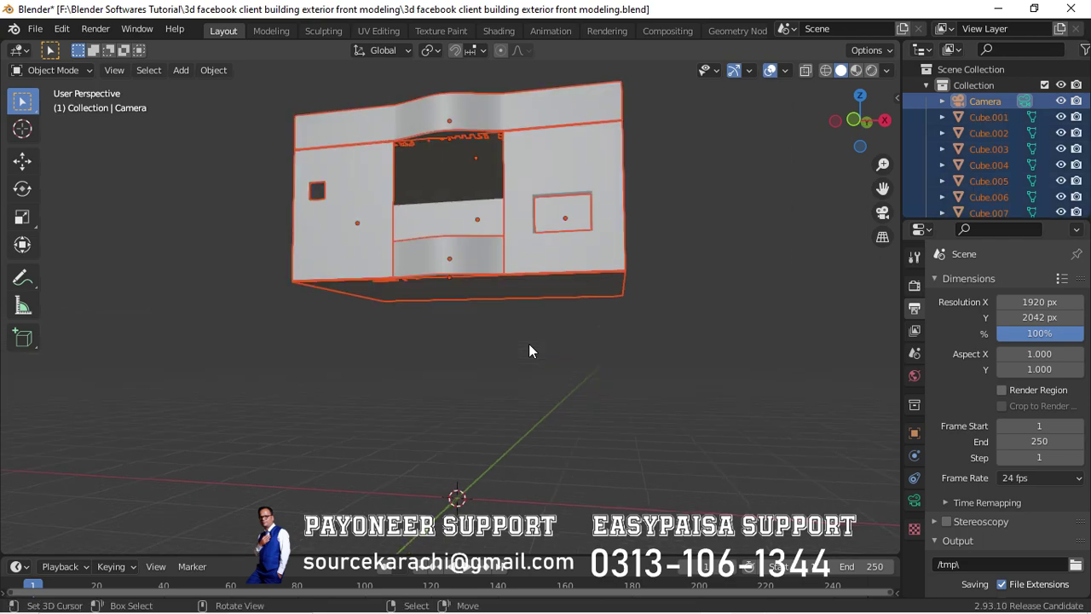
{"action": "key", "text": "g"}
{"action": "key", "text": "z"}
{"action": "left_click", "coordinate": [532, 287]}
{"action": "key", "text": "KP_0"}
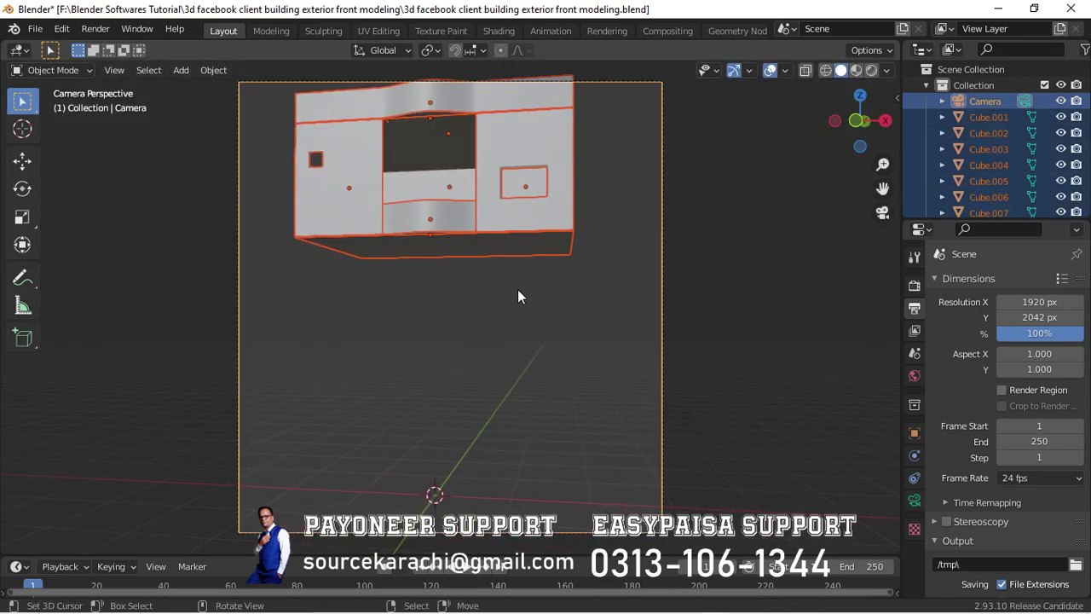
{"action": "key", "text": "alt+a"}
{"action": "key", "text": "shift+z"}
{"action": "key", "text": "ctrl+s"}
{"action": "key", "text": "shift+z"}
{"action": "key", "text": "KP_0"}
- Add a new cube and stretch it along X
{"action": "left_click", "coordinate": [286, 335]}
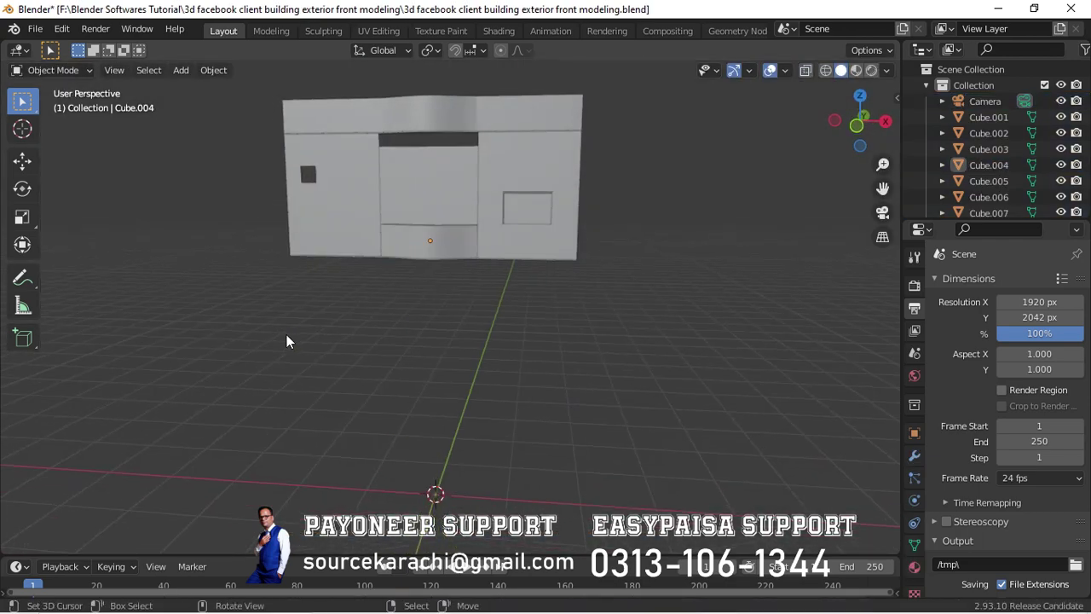
{"action": "key", "text": "shift+a"}
{"action": "left_click", "coordinate": [437, 162]}
{"action": "key", "text": "KP_1"}
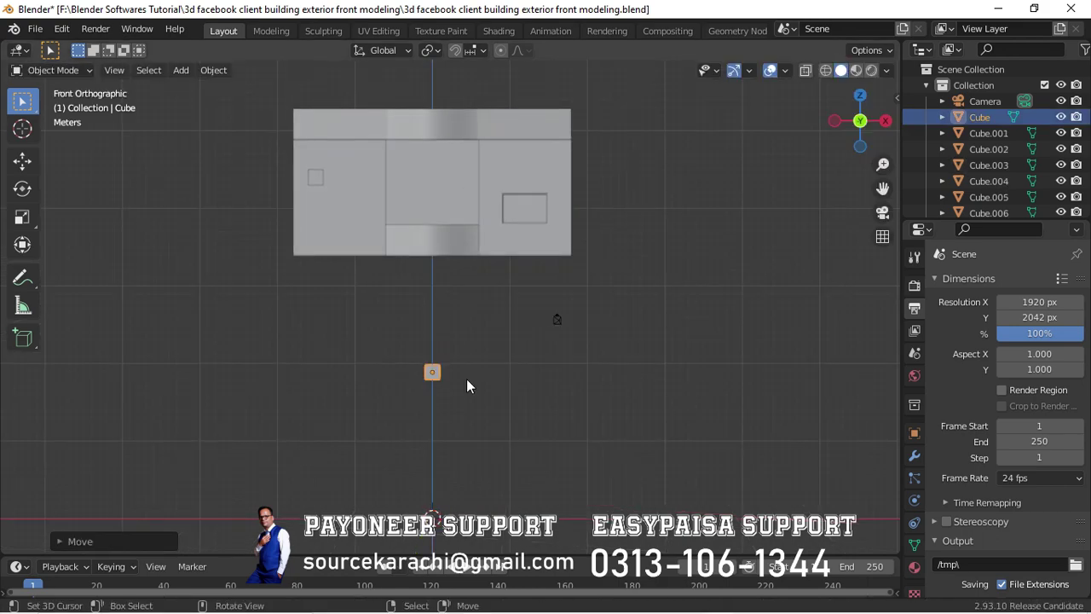
{"action": "key", "text": "s"}
{"action": "key", "text": "x"}
{"action": "left_click", "coordinate": [565, 312]}
- Adjust the cube's X width to match the wall above
{"action": "scroll", "coordinate": [581, 243], "scroll_direction": "up", "scroll_amount": 5}
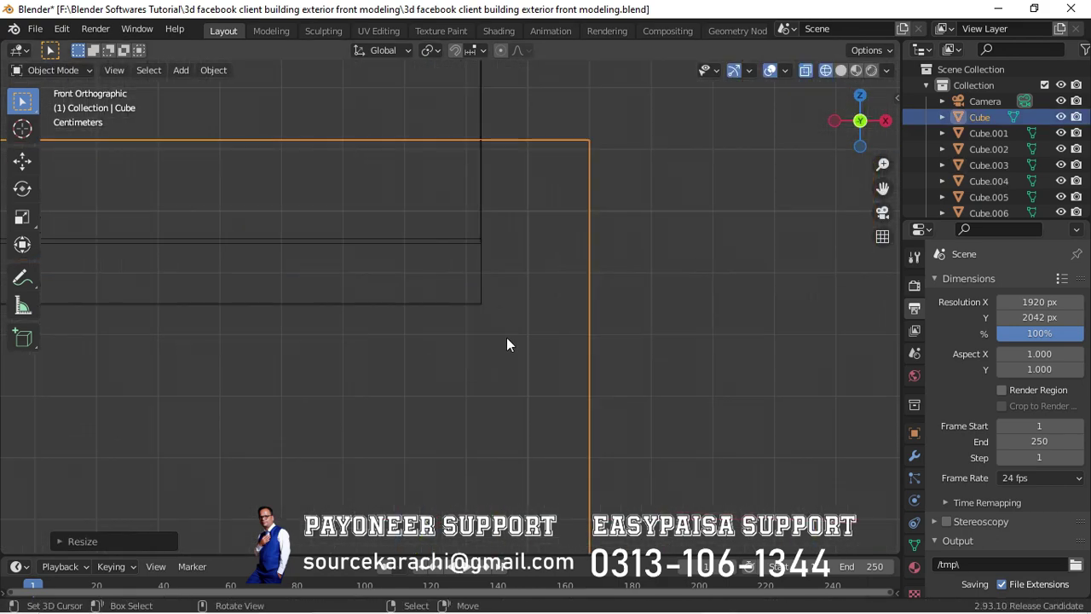
{"action": "key", "text": "s"}
{"action": "key", "text": "x"}
{"action": "key", "text": "Escape"}
{"action": "scroll", "coordinate": [639, 392], "scroll_direction": "up", "scroll_amount": 4}
{"action": "key", "text": "s"}
{"action": "key", "text": "x"}
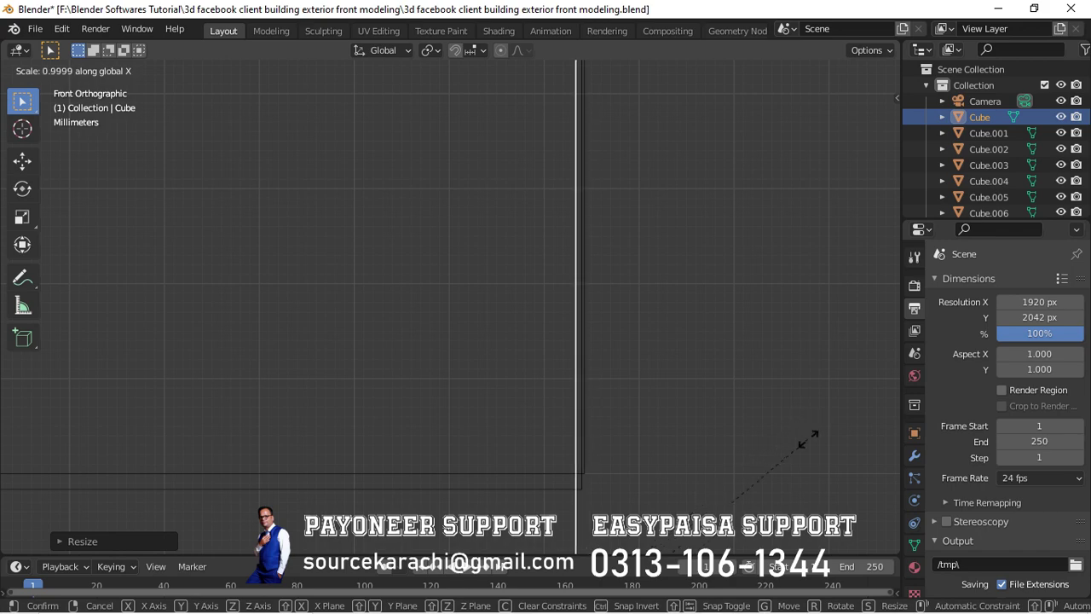
{"action": "key", "text": "Escape"}
{"action": "scroll", "coordinate": [777, 441], "scroll_direction": "down", "scroll_amount": 5}
{"action": "key", "text": "s"}
{"action": "key", "text": "x"}
{"action": "key", "text": "Escape"}
{"action": "key", "text": "KP_7"}
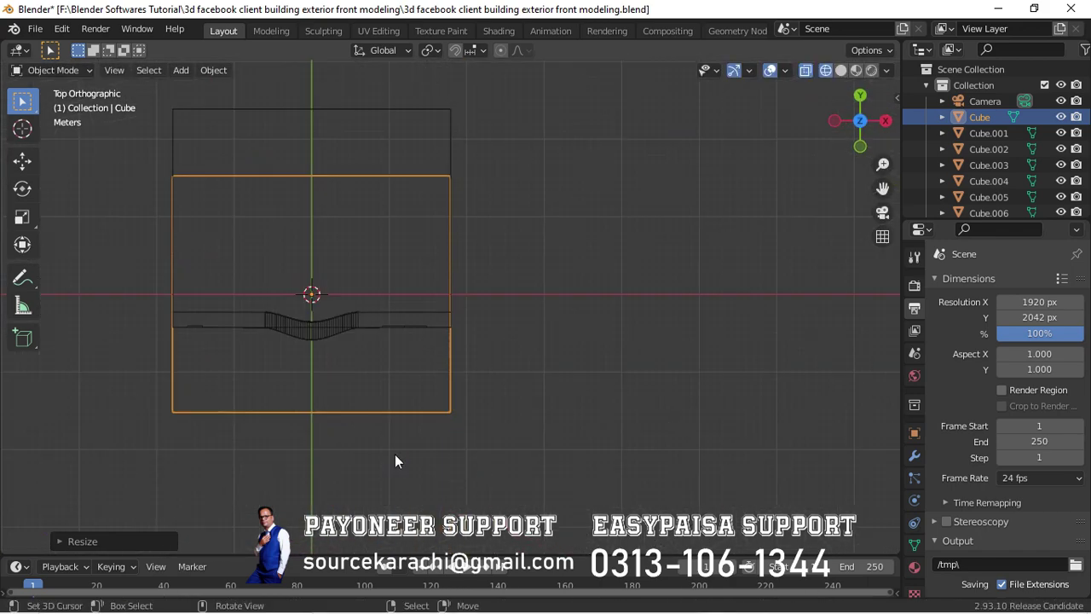
- Move the block along Y so its front lines up with the wall
{"action": "key", "text": "g"}
{"action": "key", "text": "Escape"}
{"action": "scroll", "coordinate": [430, 282], "scroll_direction": "up", "scroll_amount": 4}
{"action": "scroll", "coordinate": [428, 262], "scroll_direction": "up", "scroll_amount": 2}
{"action": "key", "text": "g"}
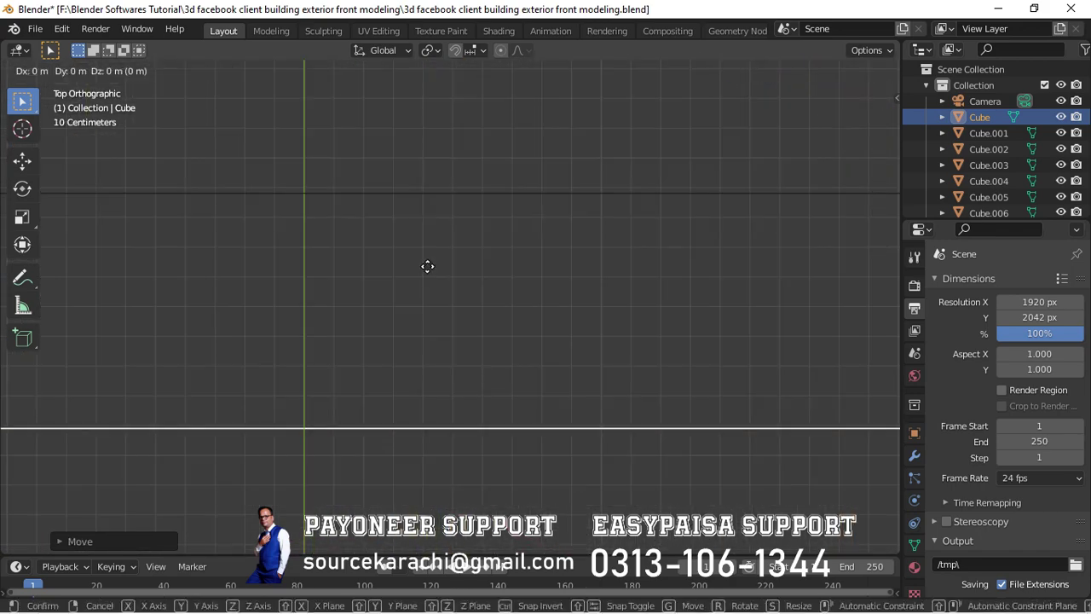
{"action": "key", "text": "Escape"}
{"action": "scroll", "coordinate": [540, 275], "scroll_direction": "up", "scroll_amount": 3}
{"action": "key", "text": "g"}
{"action": "key", "text": "y"}
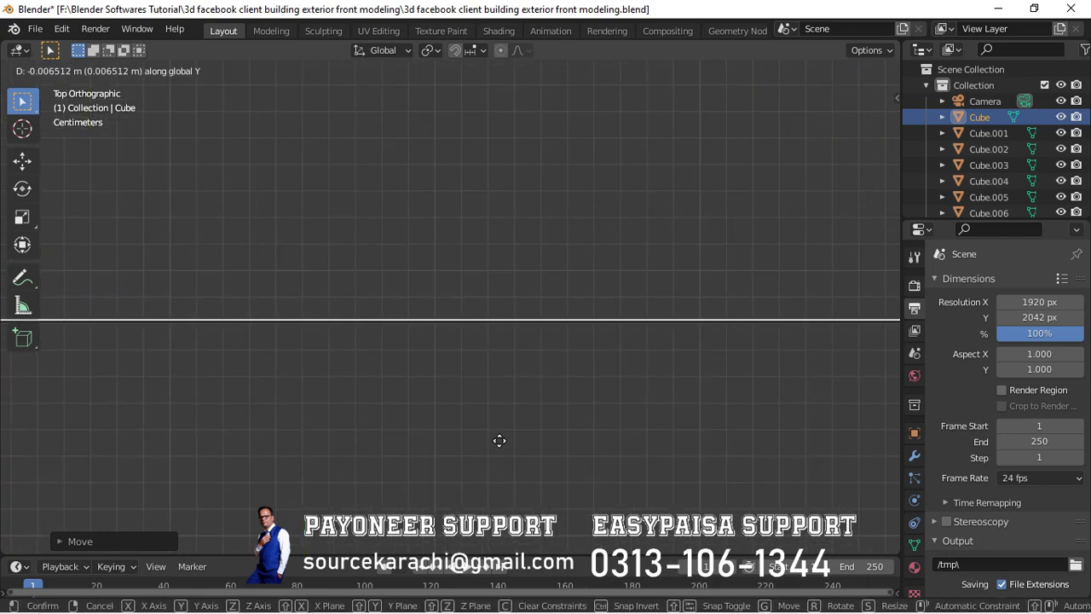
{"action": "key", "text": "a"}
{"action": "key", "text": "g"}
{"action": "key", "text": "y"}
{"action": "left_click", "coordinate": [490, 399]}
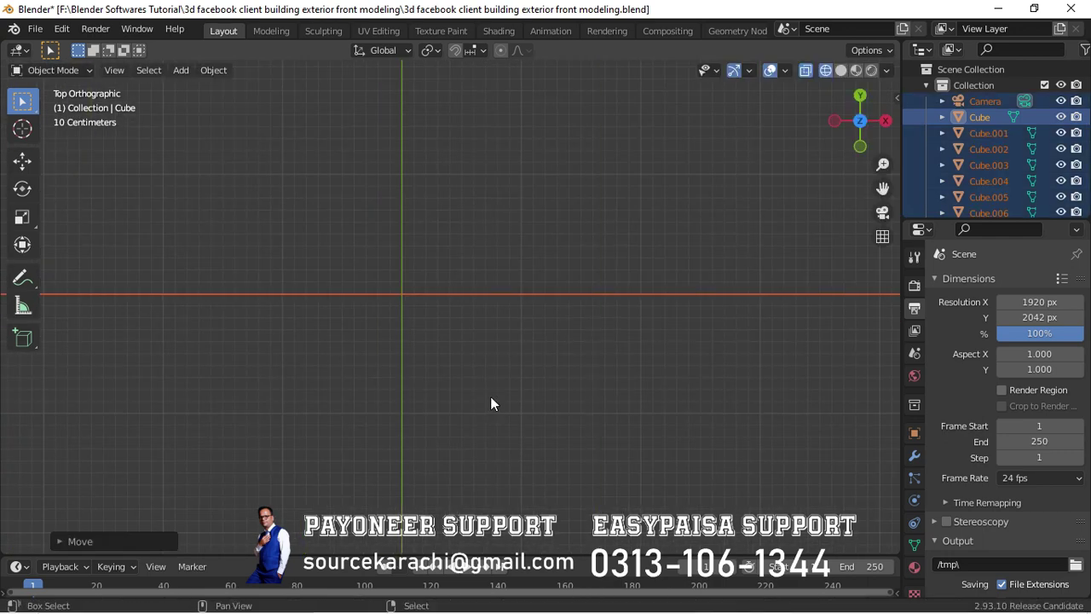
- Save the file and select only the new base block
{"action": "scroll", "coordinate": [481, 302], "scroll_direction": "down", "scroll_amount": 5}
{"action": "middle_click_drag", "start_coordinate": [463, 347], "coordinate": [466, 257]}
{"action": "key", "text": "ctrl+s"}
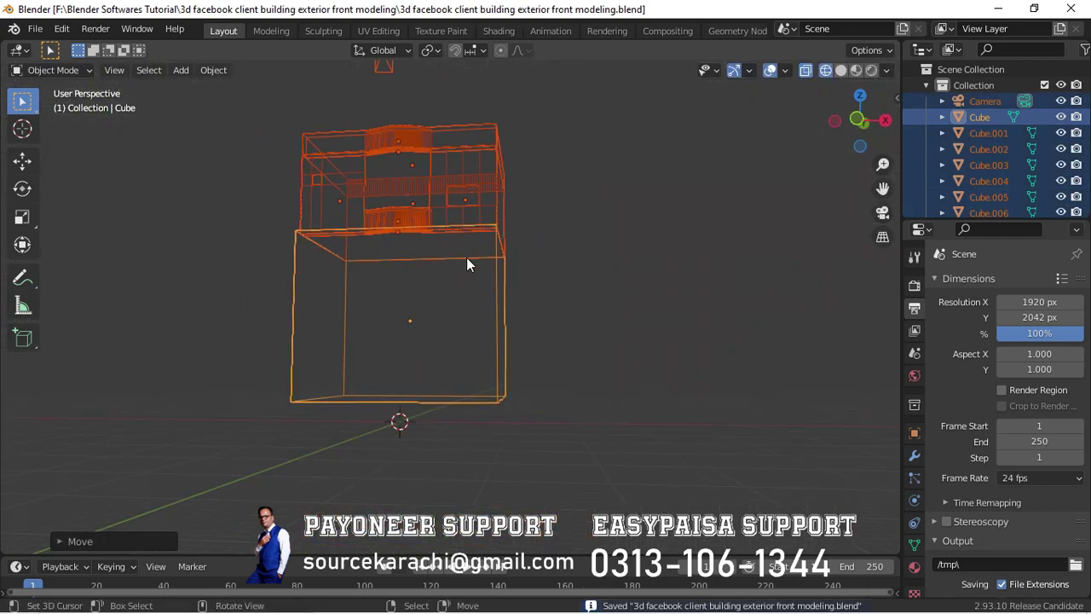
{"action": "left_click", "coordinate": [466, 258]}
{"action": "scroll", "coordinate": [438, 298], "scroll_direction": "up", "scroll_amount": 3}
{"action": "scroll", "coordinate": [441, 294], "scroll_direction": "down", "scroll_amount": 3}
- Frame the base block in front view with solid shading
{"action": "key", "text": "KP_1"}
{"action": "key", "text": "shift+z"}
{"action": "key", "text": "Tab"}
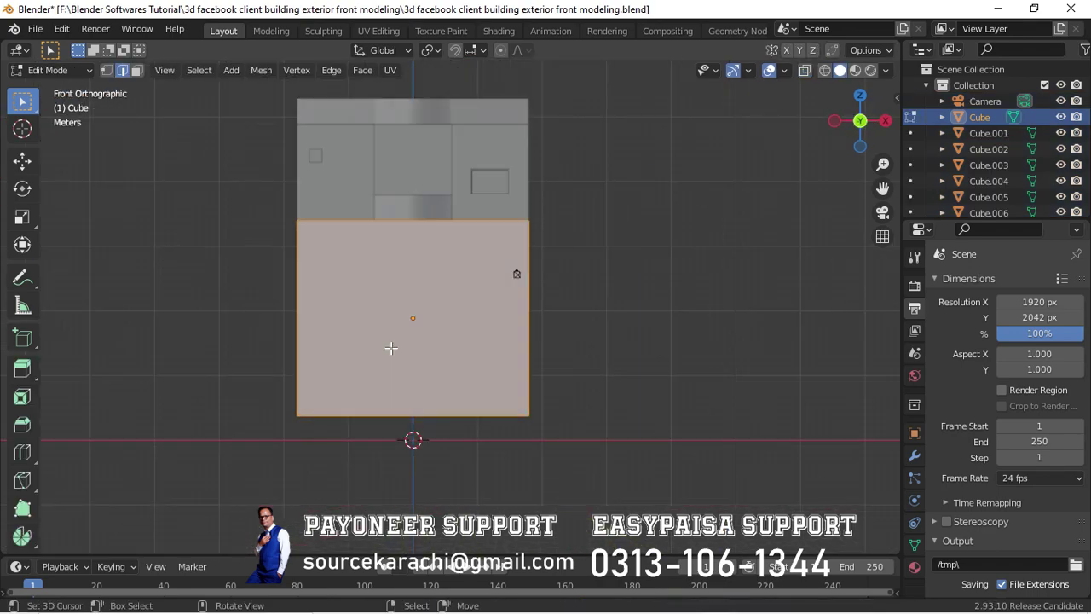
{"action": "middle_click_drag", "start_coordinate": [307, 316], "coordinate": [434, 354]}
{"action": "key", "text": "KP_Decimal"}
{"action": "key", "text": "Tab"}
{"action": "key", "text": "KP_1"}
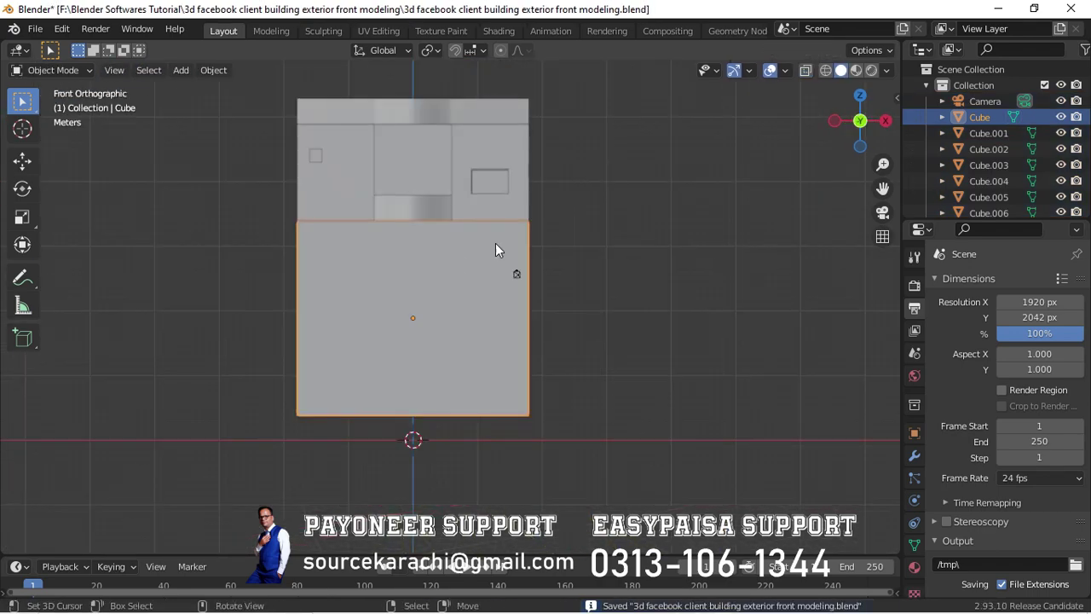
{"action": "scroll", "coordinate": [483, 264], "scroll_direction": "up", "scroll_amount": 5}
- Raise the base block along Z until it sits flush under the upper storey
{"action": "key", "text": "g"}
{"action": "key", "text": "z"}
{"action": "left_click", "coordinate": [509, 320]}
{"action": "scroll", "coordinate": [510, 319], "scroll_direction": "up", "scroll_amount": 2}
{"action": "scroll", "coordinate": [458, 239], "scroll_direction": "up", "scroll_amount": 2}
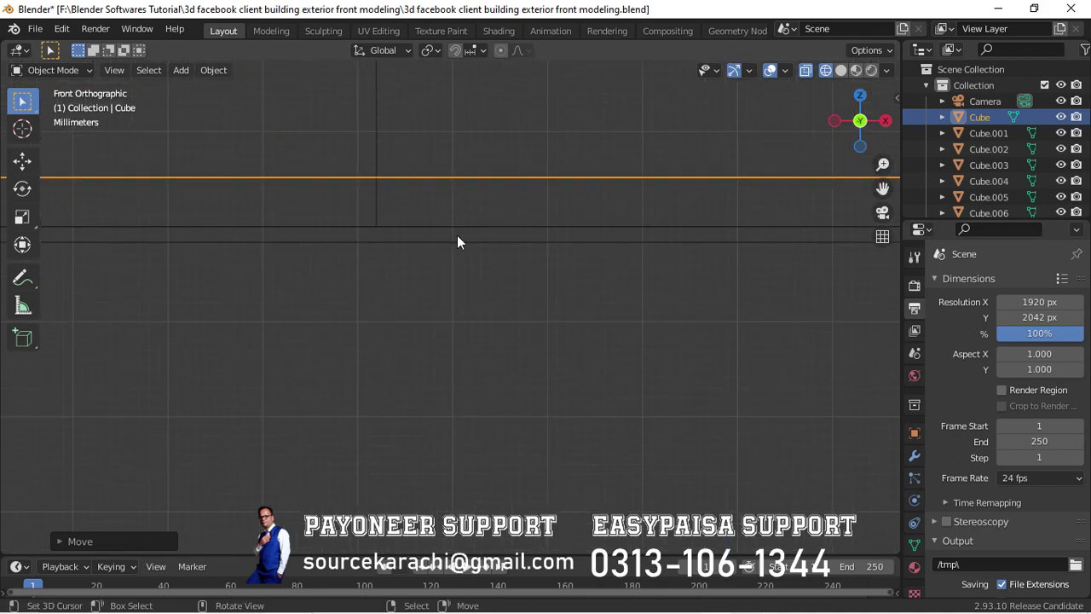
{"action": "key", "text": "g"}
{"action": "key", "text": "z"}
{"action": "left_click", "coordinate": [499, 354]}
{"action": "scroll", "coordinate": [498, 354], "scroll_direction": "up", "scroll_amount": 3}
{"action": "key", "text": "g"}
{"action": "key", "text": "z"}
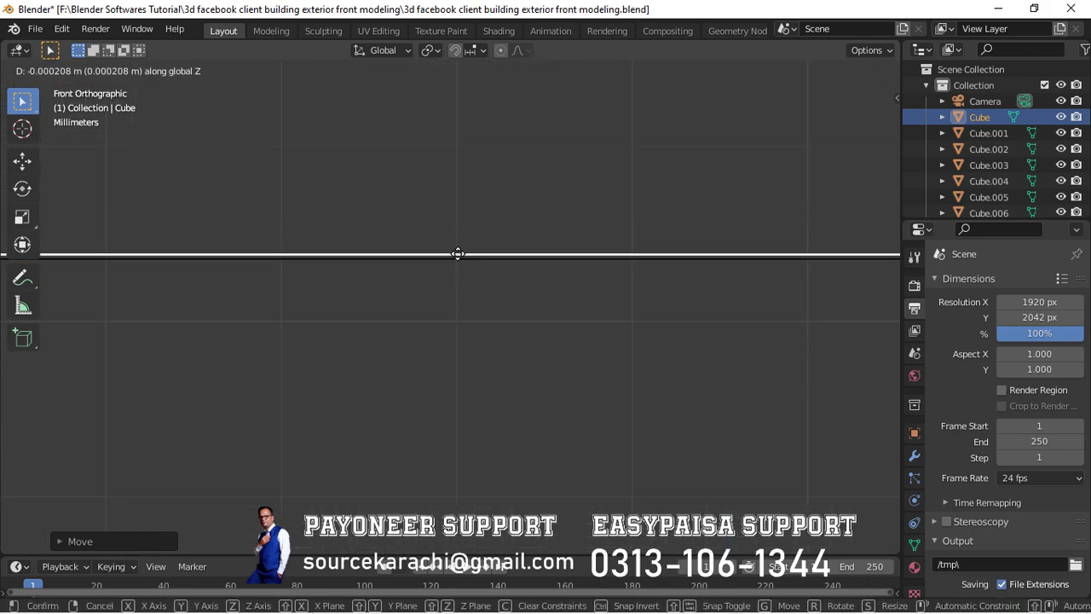
{"action": "left_click", "coordinate": [457, 273]}
{"action": "scroll", "coordinate": [457, 274], "scroll_direction": "down", "scroll_amount": 8}
- Check the block's edge alignment and inspect the stacked blocks in wireframe
{"action": "key", "text": "Tab"}
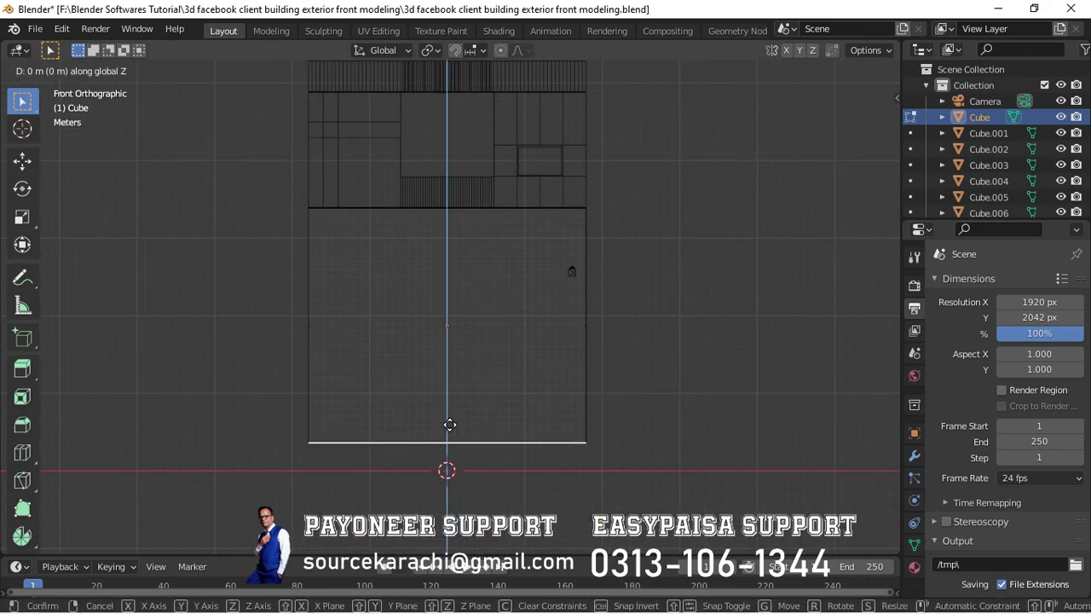
{"action": "left_click", "coordinate": [450, 423]}
{"action": "key", "text": "Tab"}
{"action": "middle_click_drag", "start_coordinate": [455, 452], "coordinate": [411, 396]}
{"action": "key", "text": "shift+z"}
{"action": "scroll", "coordinate": [411, 397], "scroll_direction": "down", "scroll_amount": 3}
{"action": "middle_click_drag", "start_coordinate": [327, 312], "coordinate": [390, 398]}
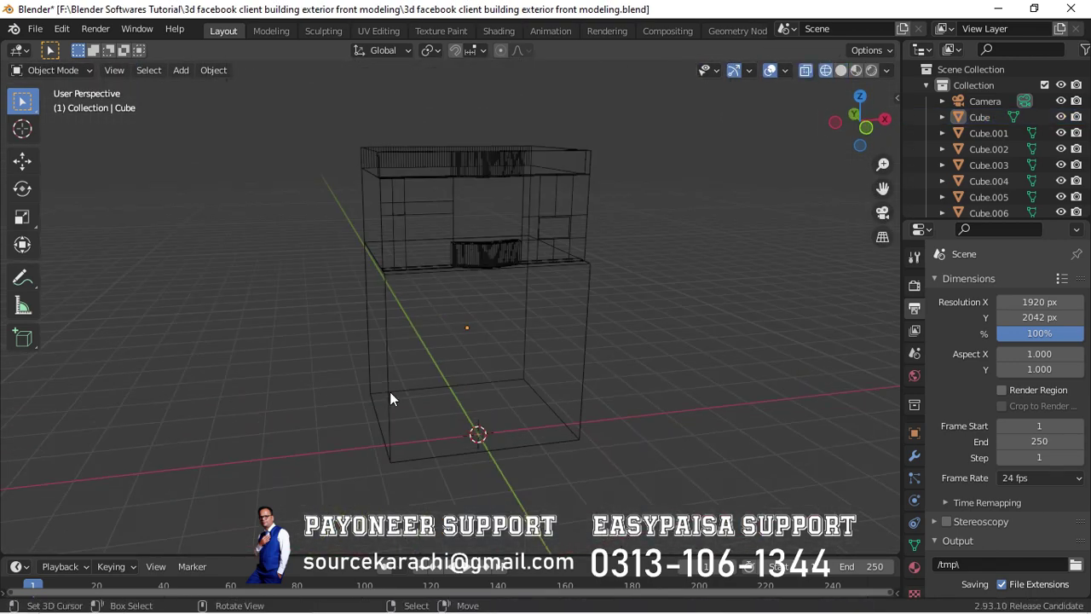
{"action": "key", "text": "KP_1"}
- Add a cylinder rotated 90° on X and scale it up about three times
{"action": "key", "text": "shift+a"}
{"action": "left_click", "coordinate": [502, 365]}
{"action": "type", "text": "rx90"}
{"action": "key", "text": "Return"}
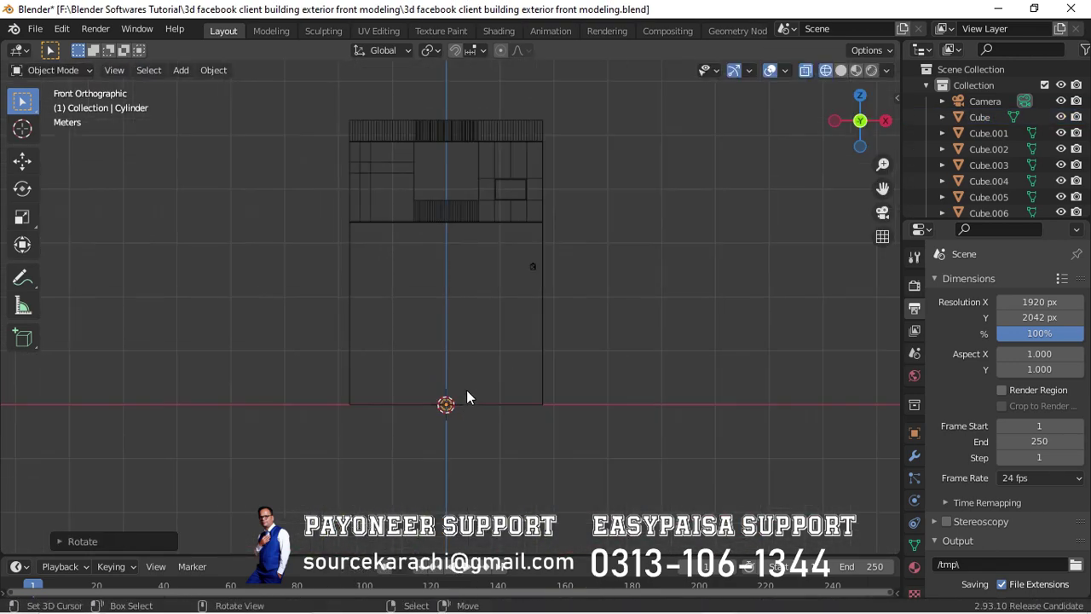
{"action": "scroll", "coordinate": [467, 398], "scroll_direction": "up", "scroll_amount": 4}
{"action": "key", "text": "s"}
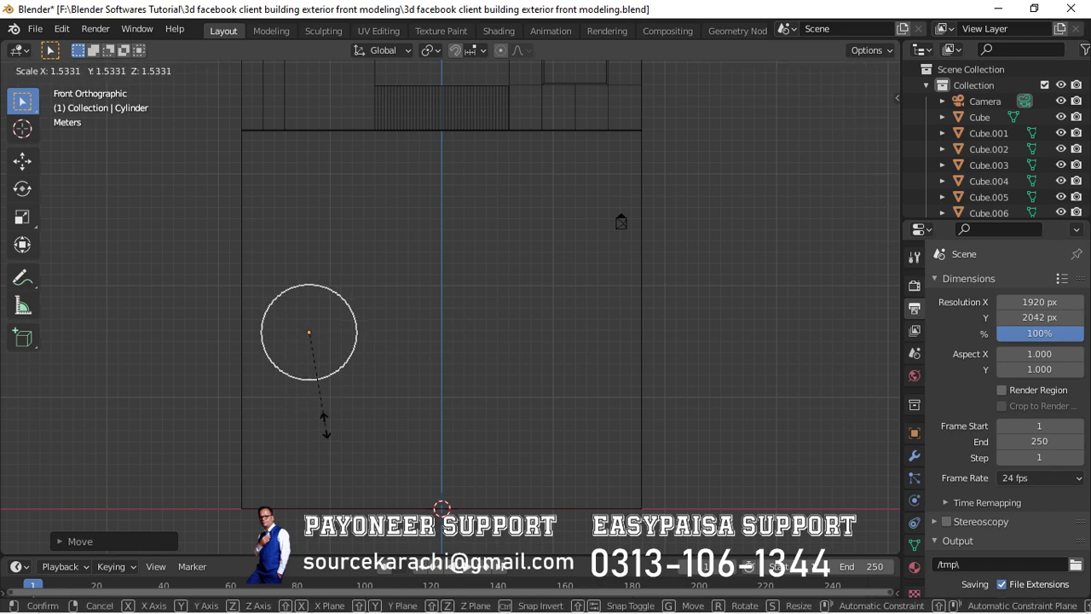
{"action": "key", "text": "z"}
{"action": "key", "text": "z"}
{"action": "key", "text": "z"}
{"action": "left_click", "coordinate": [423, 478]}
- Flatten the circle's lower half to Z 0, forming a half-circle arch
{"action": "key", "text": "Tab"}
{"action": "key", "text": "alt+a"}
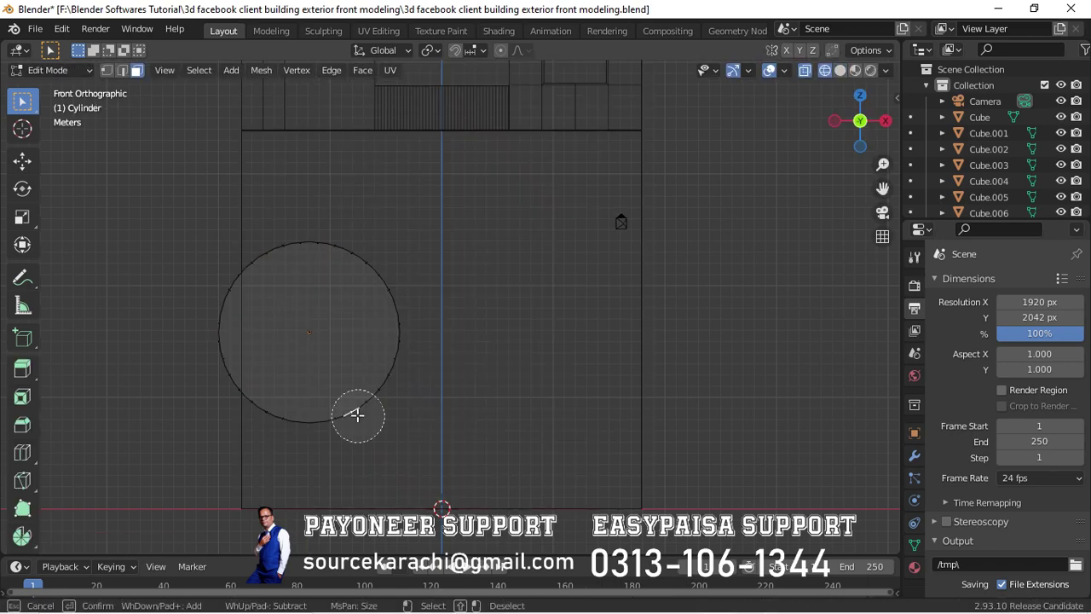
{"action": "left_click_drag", "start_coordinate": [429, 353], "coordinate": [90, 487]}
{"action": "left_click_drag", "start_coordinate": [427, 335], "coordinate": [134, 446]}
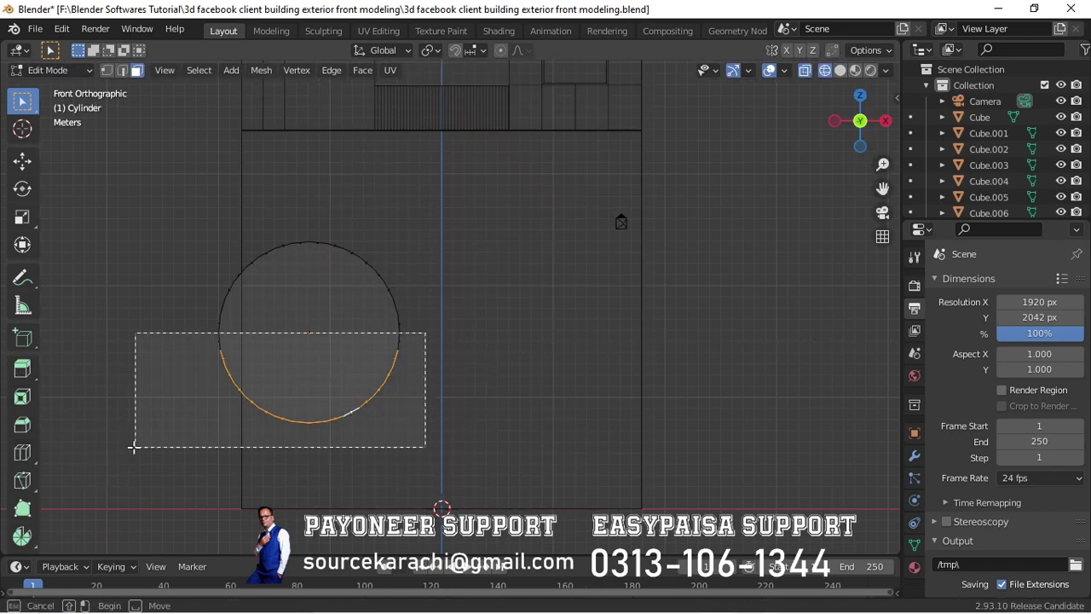
{"action": "key", "text": "s"}
{"action": "key", "text": "z"}
{"action": "key", "text": "0"}
{"action": "key", "text": "Return"}
{"action": "key", "text": "Tab"}
- Shrink the arch and move it into place on the lower block
{"action": "key", "text": "s"}
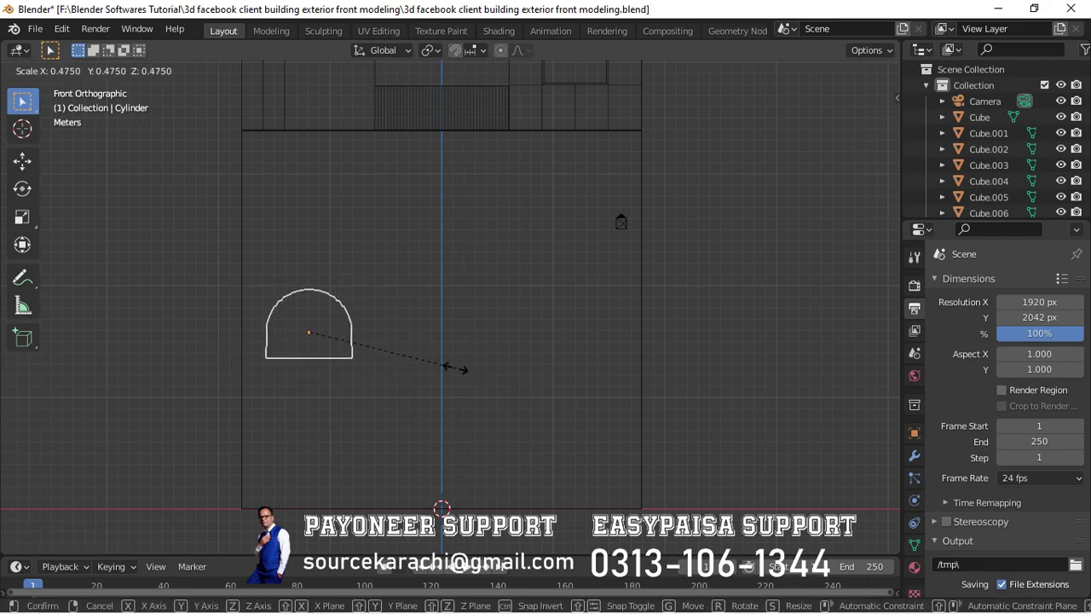
{"action": "key", "text": "g"}
{"action": "left_click", "coordinate": [569, 352]}
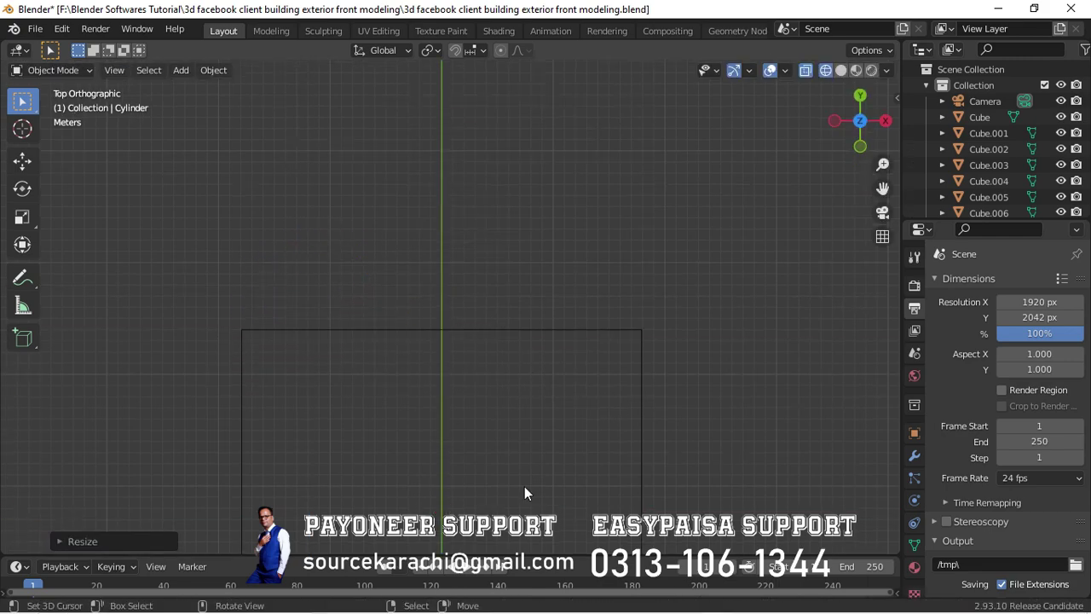
{"action": "scroll", "coordinate": [525, 486], "scroll_direction": "down", "scroll_amount": 4}
{"action": "key", "text": "g"}
{"action": "left_click", "coordinate": [401, 311]}
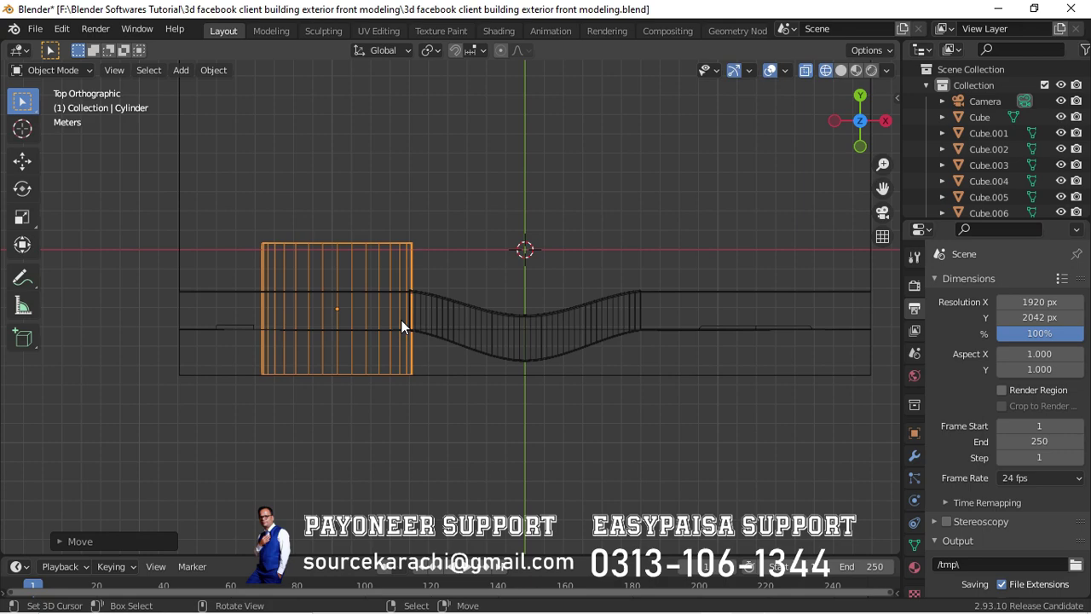
{"action": "scroll", "coordinate": [302, 361], "scroll_direction": "up", "scroll_amount": 3}
{"action": "scroll", "coordinate": [337, 388], "scroll_direction": "up", "scroll_amount": 3}
- Move the arch along Y to the wall's front face
{"action": "key", "text": "g"}
{"action": "key", "text": "y"}
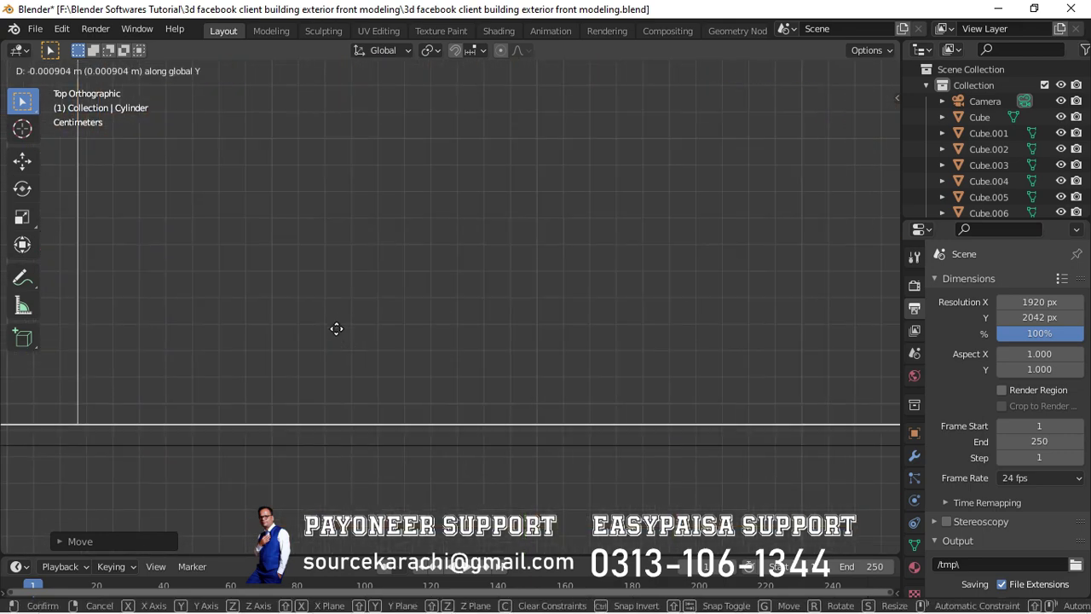
{"action": "left_click", "coordinate": [343, 327]}
{"action": "scroll", "coordinate": [343, 331], "scroll_direction": "down", "scroll_amount": 3}
{"action": "key", "text": "KP_1"}
- Stretch the arch's bottom edge down into a tall door shape
{"action": "key", "text": "Tab"}
{"action": "scroll", "coordinate": [424, 299], "scroll_direction": "up", "scroll_amount": 2}
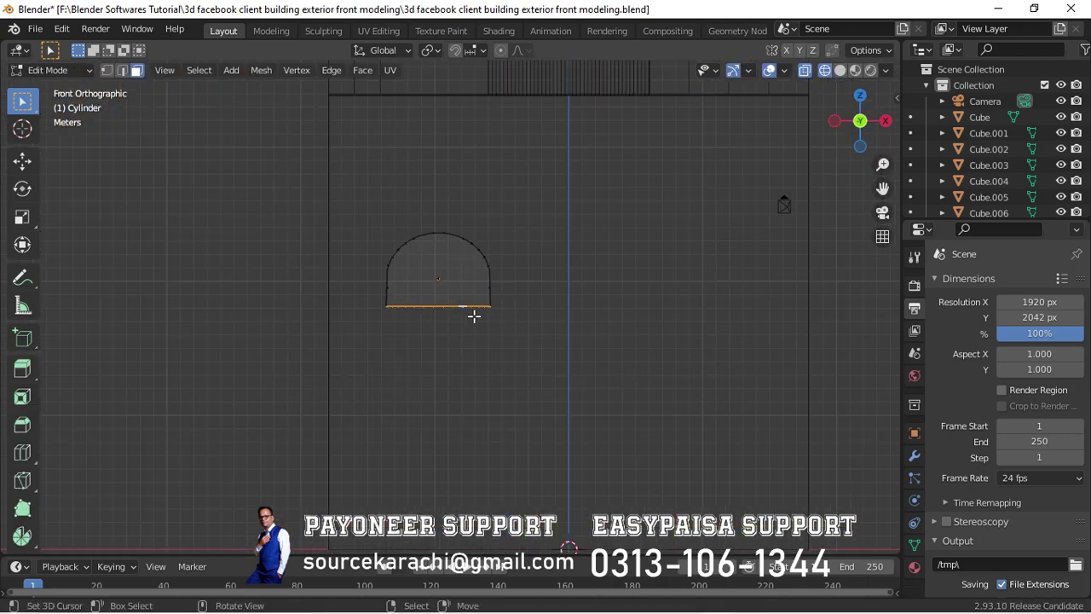
{"action": "key", "text": "g"}
{"action": "key", "text": "z"}
{"action": "left_click", "coordinate": [481, 426]}
{"action": "key", "text": "Tab"}
- Duplicate the arched door shape and place the copy to the right
{"action": "key", "text": "shift+d"}
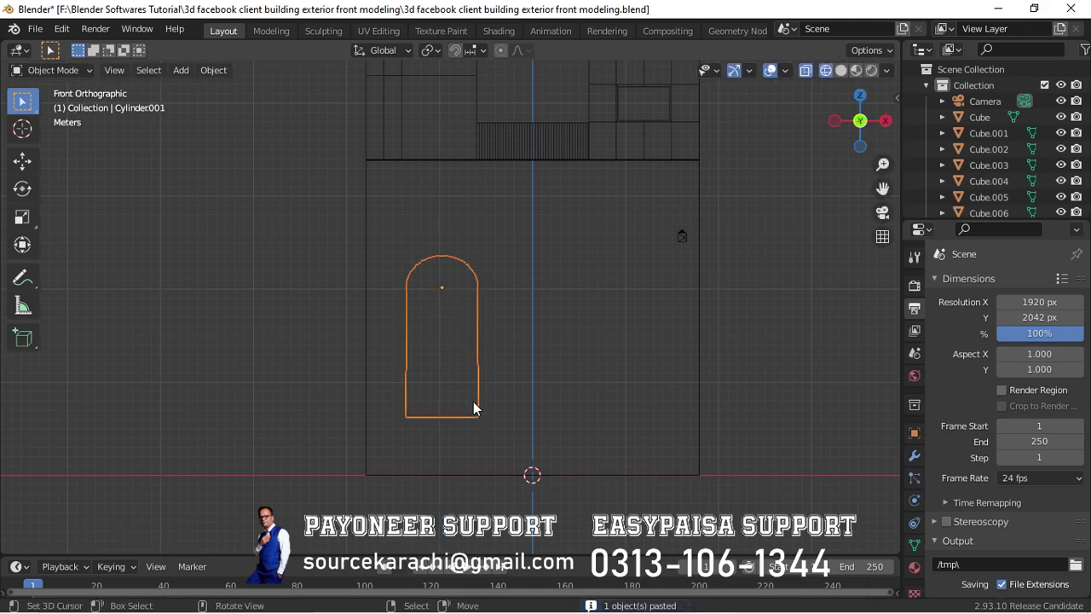
{"action": "key", "text": "x"}
{"action": "left_click", "coordinate": [486, 368]}
{"action": "scroll", "coordinate": [485, 368], "scroll_direction": "down", "scroll_amount": 2}
- Widen the building blocks along X and select the right upper panel
{"action": "left_click", "coordinate": [465, 366], "text": "shift"}
{"action": "key", "text": "ctrl+i"}
{"action": "key", "text": "s"}
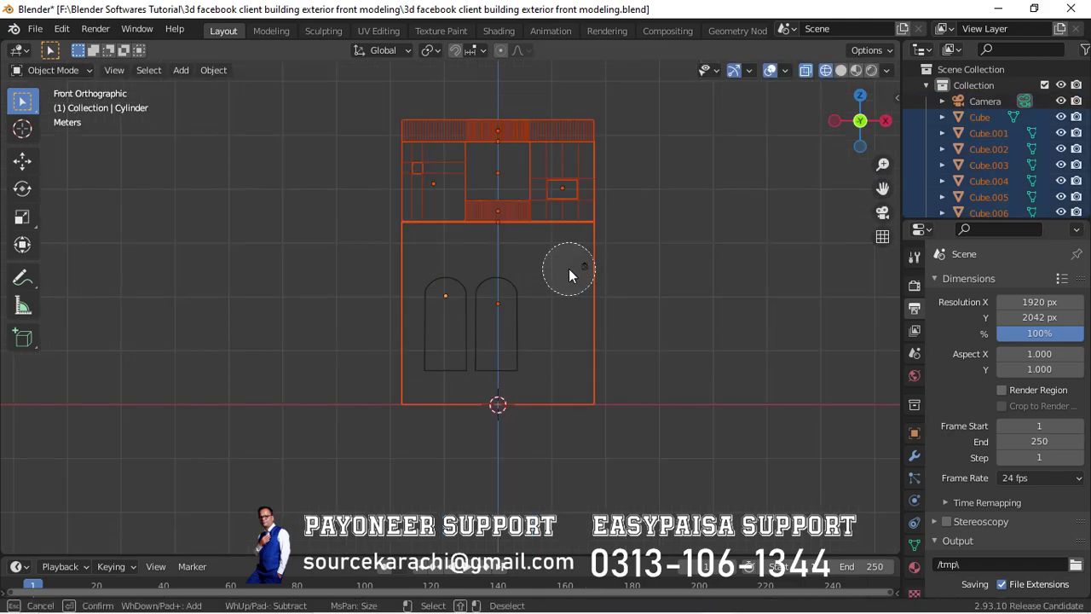
{"action": "key", "text": "x"}
{"action": "left_click", "coordinate": [462, 338]}
{"action": "left_click", "coordinate": [604, 141]}
{"action": "left_click", "coordinate": [607, 179]}
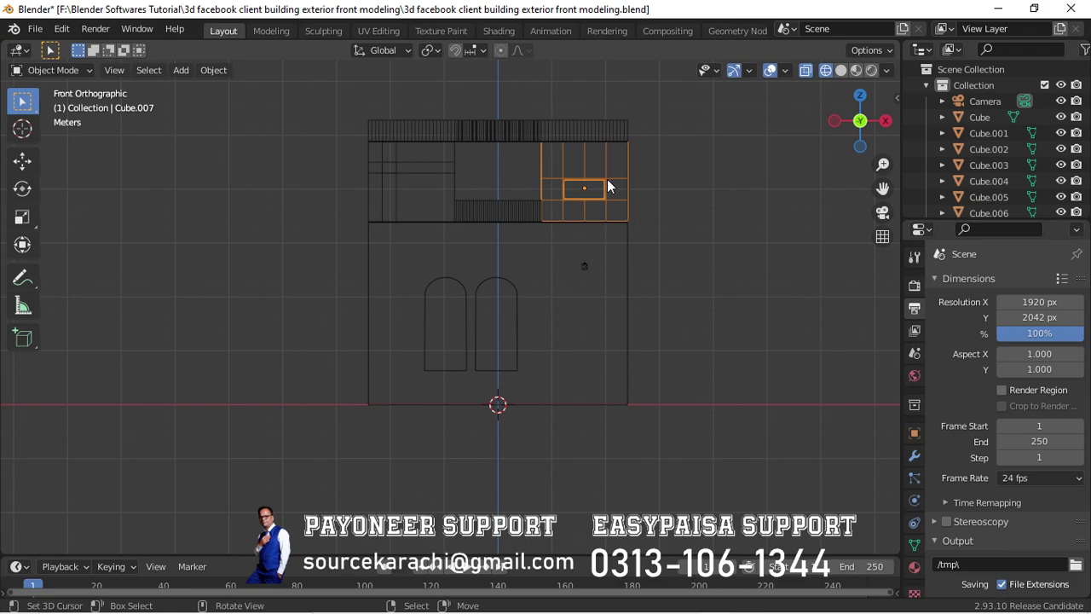
- Move the right upper panel's window edges vertically in Edit Mode, then save
{"action": "key", "text": "Tab"}
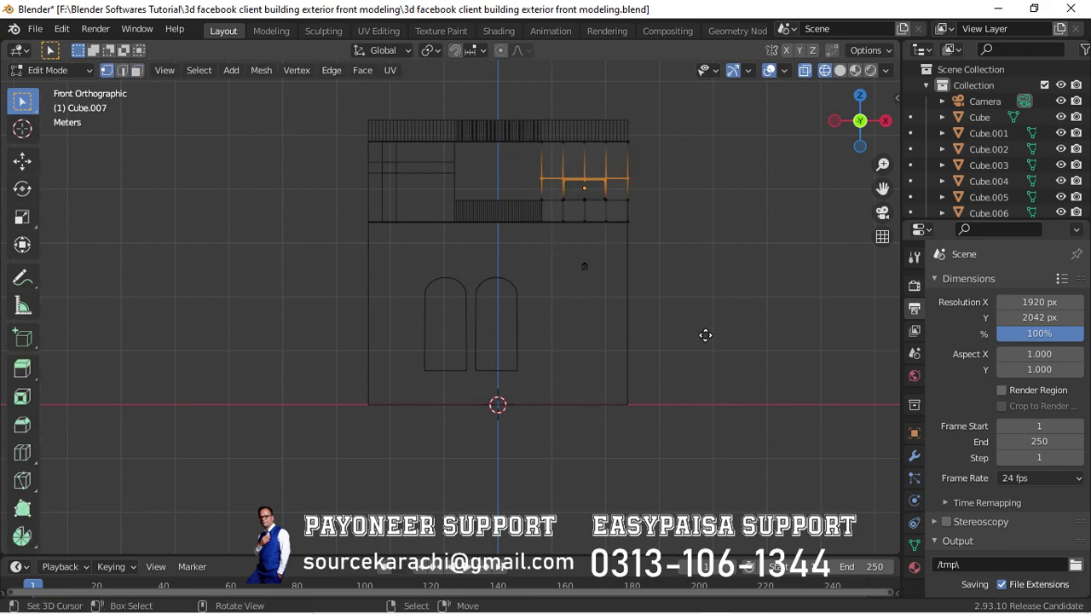
{"action": "key", "text": "g"}
{"action": "key", "text": "z"}
{"action": "left_click", "coordinate": [586, 385]}
{"action": "key", "text": "Tab"}
{"action": "key", "text": "ctrl+s"}
- In solid shading, slide the left arch along X and save the file
{"action": "key", "text": "shift+z"}
{"action": "left_click", "coordinate": [445, 333]}
{"action": "key", "text": "g"}
{"action": "key", "text": "x"}
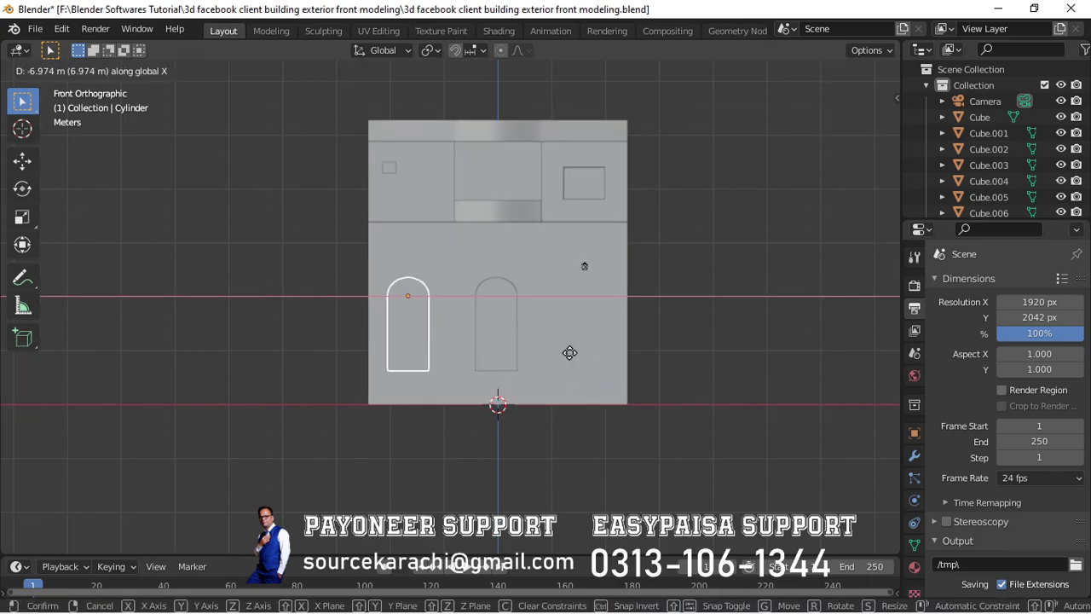
{"action": "left_click", "coordinate": [559, 353]}
{"action": "key", "text": "ctrl+s"}
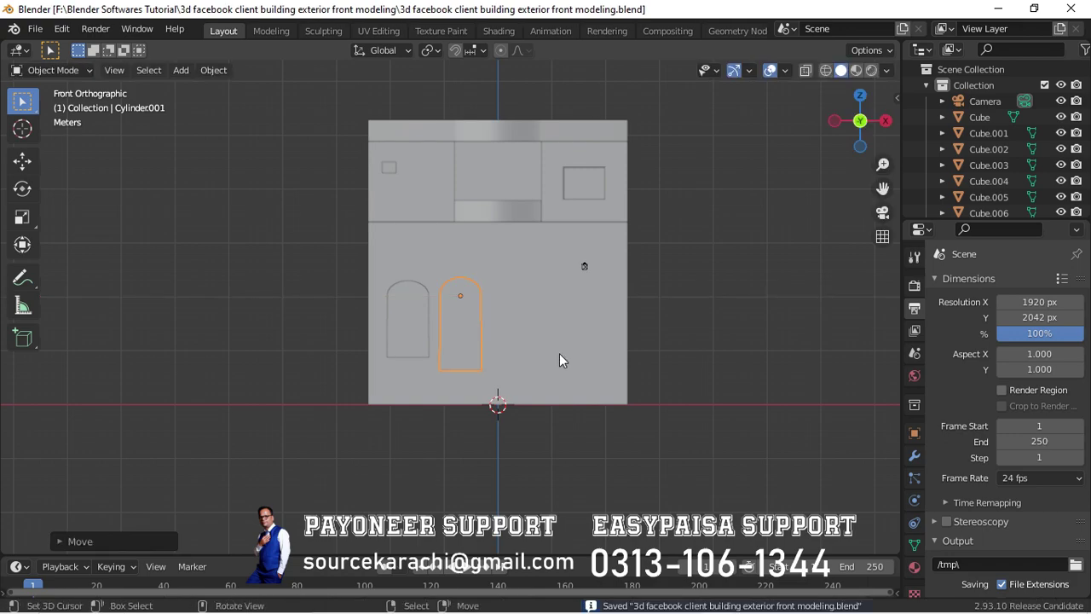
- Select both arches and scale them thinner in depth along Y from top view
{"action": "middle_click_drag", "start_coordinate": [559, 353], "coordinate": [429, 270]}
{"action": "left_click", "coordinate": [433, 294], "text": "shift"}
{"action": "key", "text": "KP_7"}
{"action": "key", "text": "shift+z"}
{"action": "key", "text": "s"}
{"action": "key", "text": "y"}
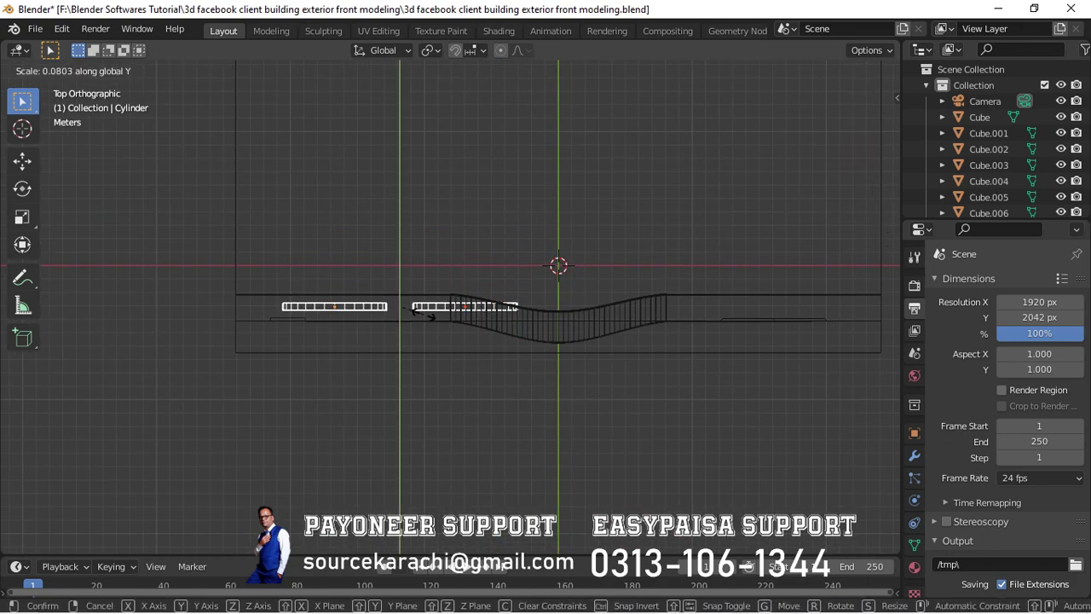
{"action": "left_click", "coordinate": [423, 314]}
- Push both arches back into the wall along Y
{"action": "key", "text": "a"}
{"action": "middle_click_drag", "start_coordinate": [473, 150], "coordinate": [371, 394], "text": "shift"}
{"action": "left_click", "coordinate": [371, 393]}
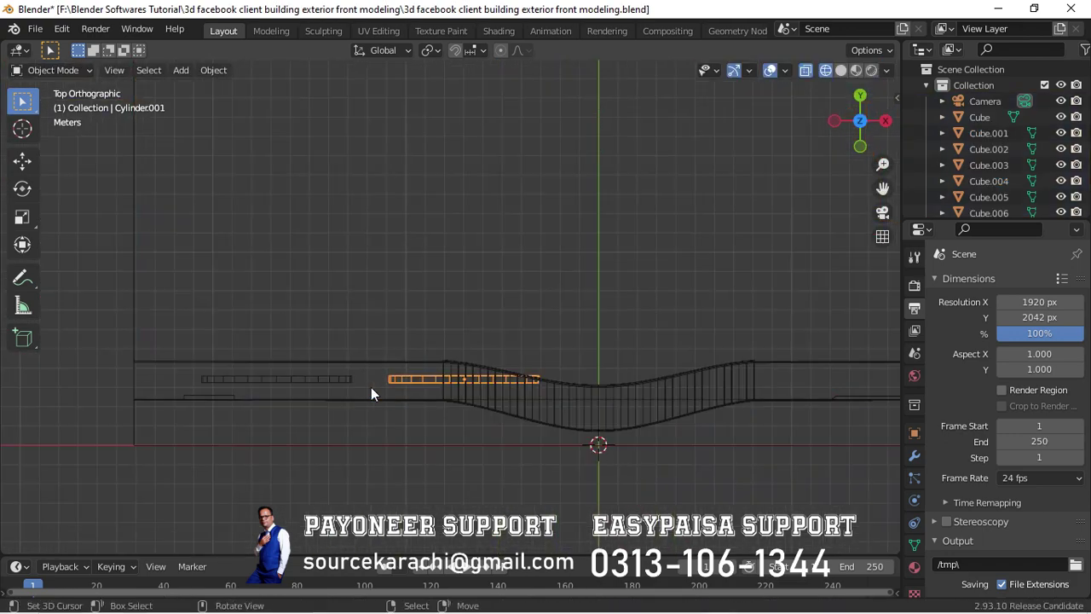
{"action": "left_click", "coordinate": [345, 380], "text": "shift"}
{"action": "key", "text": "g"}
{"action": "key", "text": "y"}
{"action": "left_click", "coordinate": [349, 442]}
- In front view, drop the right arch's bottom edge toward the ground line
{"action": "left_click", "coordinate": [416, 448]}
{"action": "key", "text": "KP_1"}
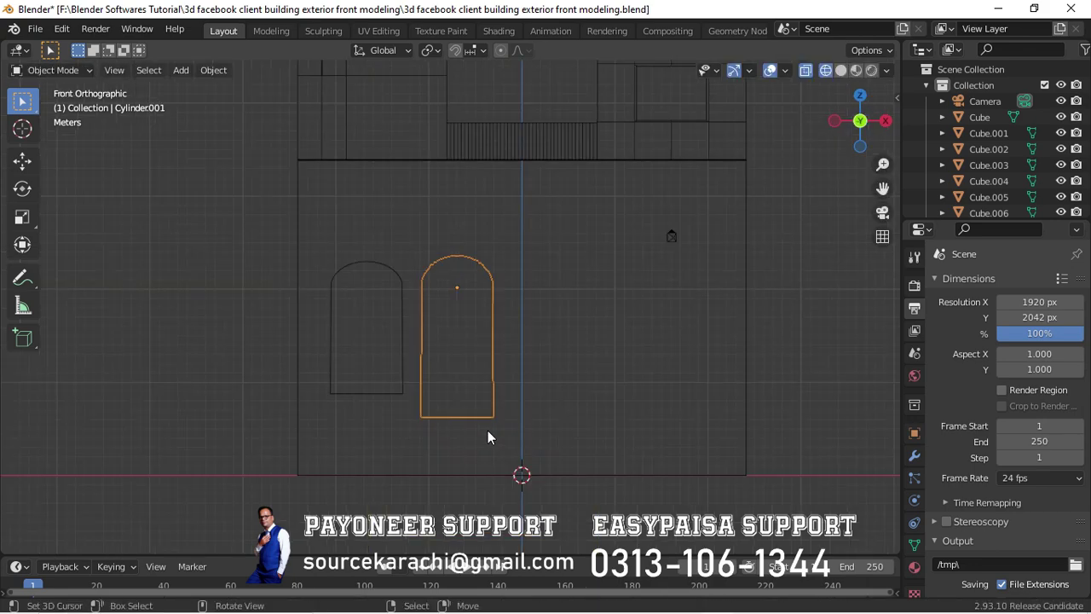
{"action": "key", "text": "Tab"}
{"action": "key", "text": "g"}
{"action": "key", "text": "z"}
{"action": "left_click", "coordinate": [487, 479]}
{"action": "scroll", "coordinate": [490, 481], "scroll_direction": "up", "scroll_amount": 10}
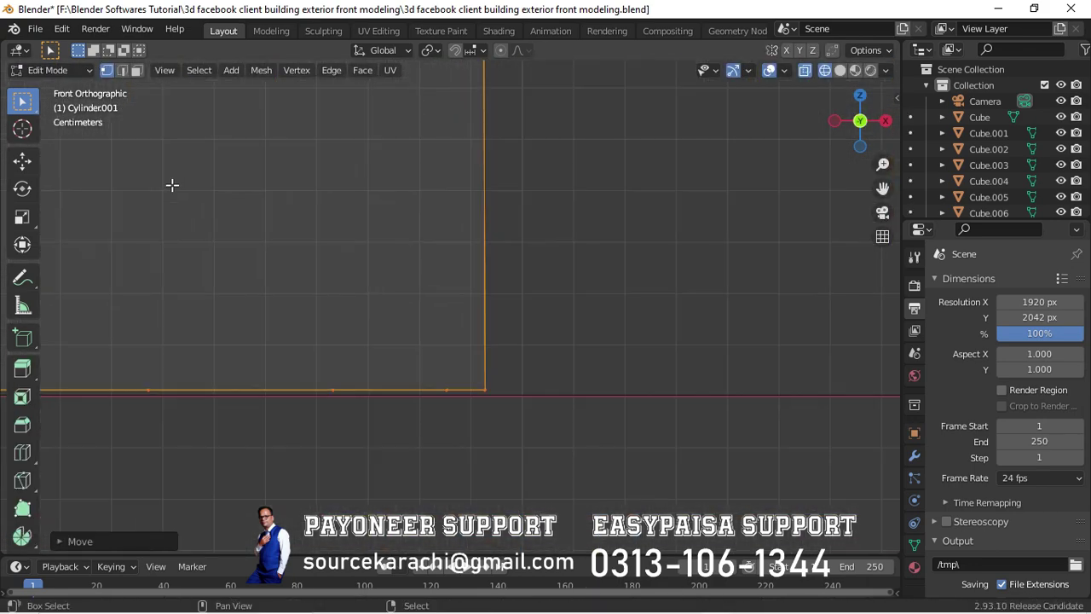
- Redo the vertical move to settle the arch bottom on the ground line
{"action": "key", "text": "g"}
{"action": "key", "text": "z"}
{"action": "key", "text": "Escape"}
{"action": "scroll", "coordinate": [500, 154], "scroll_direction": "up", "scroll_amount": 3}
{"action": "key", "text": "g"}
{"action": "key", "text": "z"}
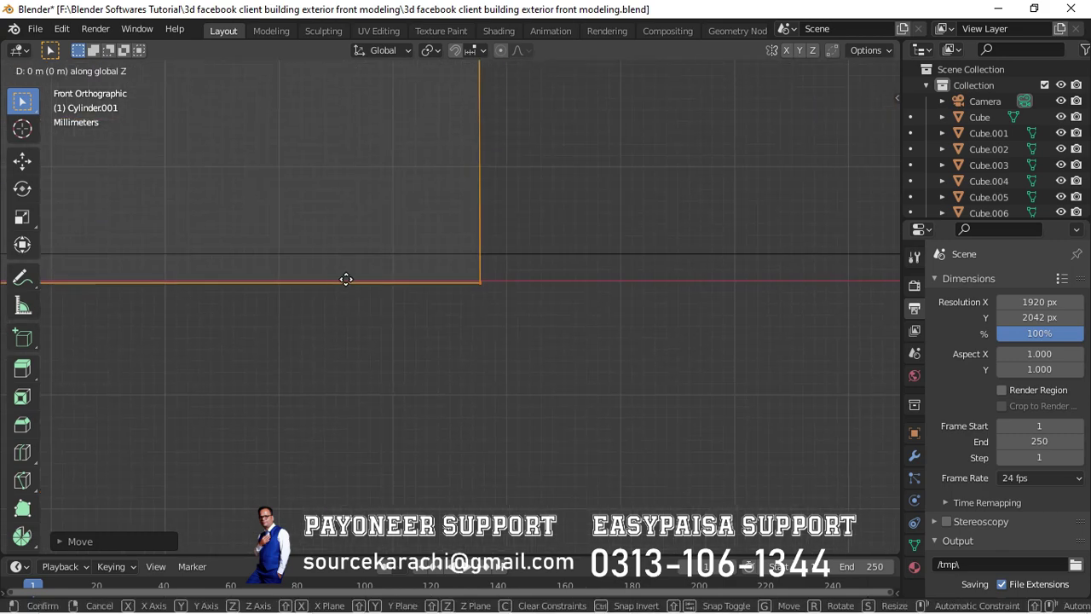
{"action": "left_click", "coordinate": [348, 258]}
{"action": "key", "text": "Tab"}
{"action": "scroll", "coordinate": [348, 264], "scroll_direction": "down", "scroll_amount": 1}
{"action": "scroll", "coordinate": [492, 214], "scroll_direction": "down", "scroll_amount": 3}
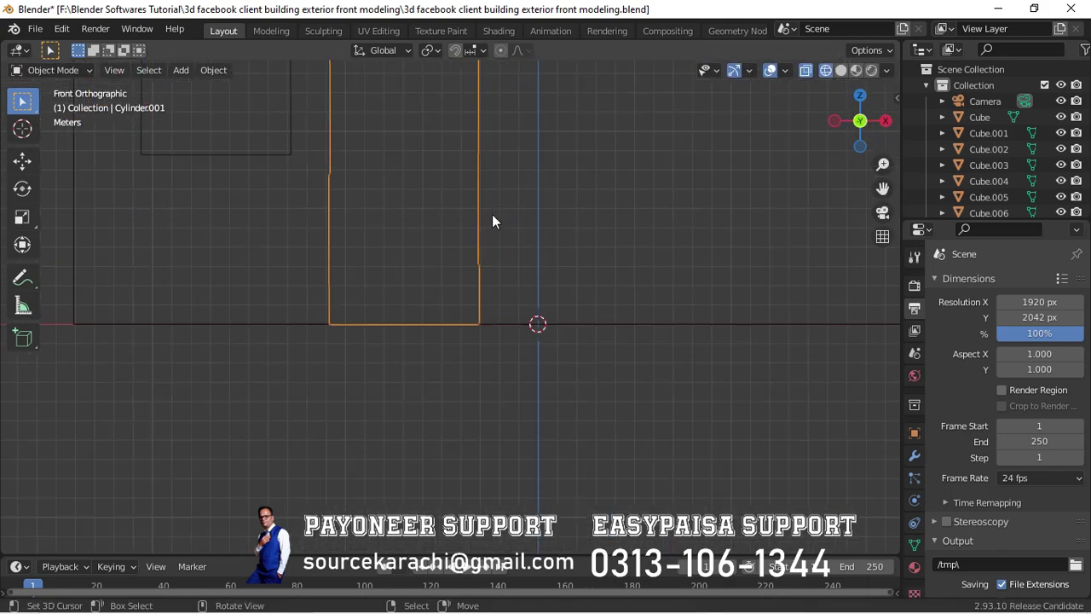
- Fine-tune the arch's bottom edge so it sits exactly at ground level
{"action": "key", "text": "Tab"}
{"action": "key", "text": "g"}
{"action": "key", "text": "z"}
{"action": "left_click", "coordinate": [478, 291]}
{"action": "scroll", "coordinate": [402, 319], "scroll_direction": "down", "scroll_amount": 4}
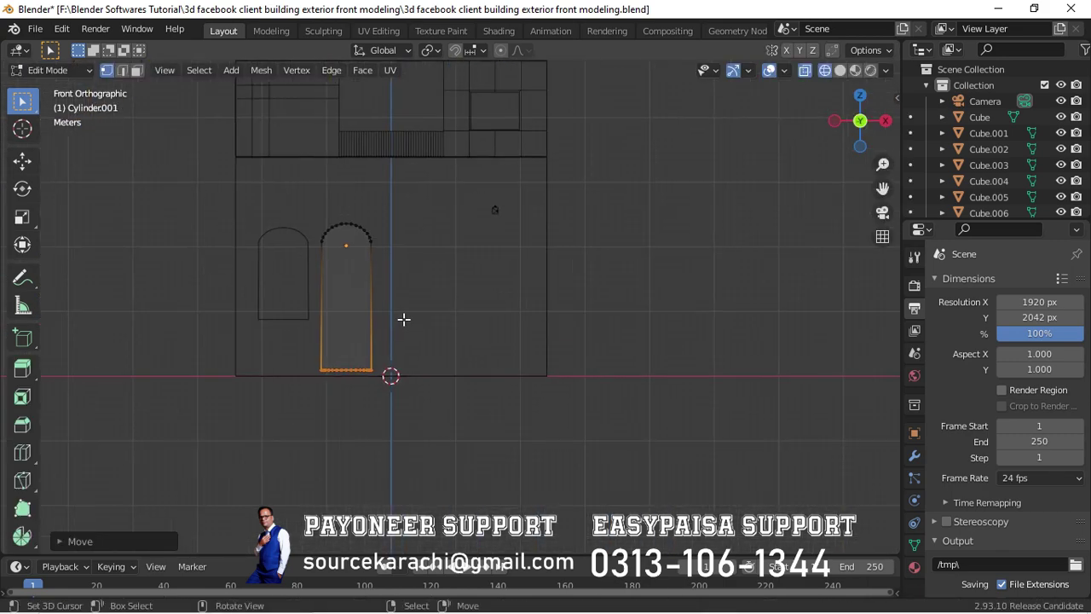
{"action": "key", "text": "Tab"}
{"action": "key", "text": "s"}
{"action": "key", "text": "Escape"}
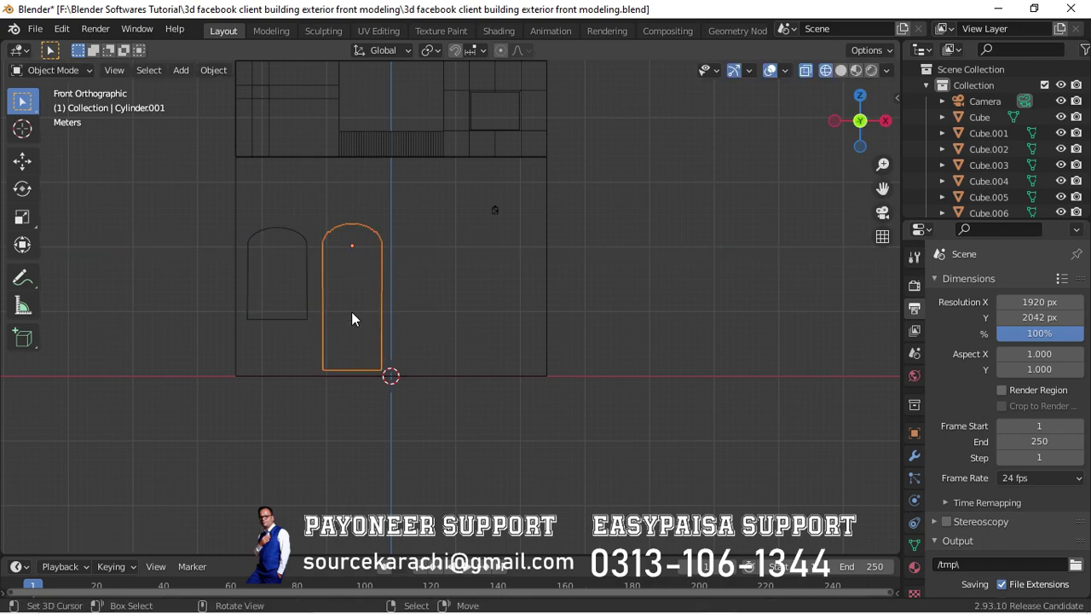
- Duplicate the tall arch to the right, widen it along X, and position it
{"action": "key", "text": "shift+d"}
{"action": "key", "text": "x"}
{"action": "key", "text": "s"}
{"action": "key", "text": "x"}
{"action": "left_click", "coordinate": [644, 343]}
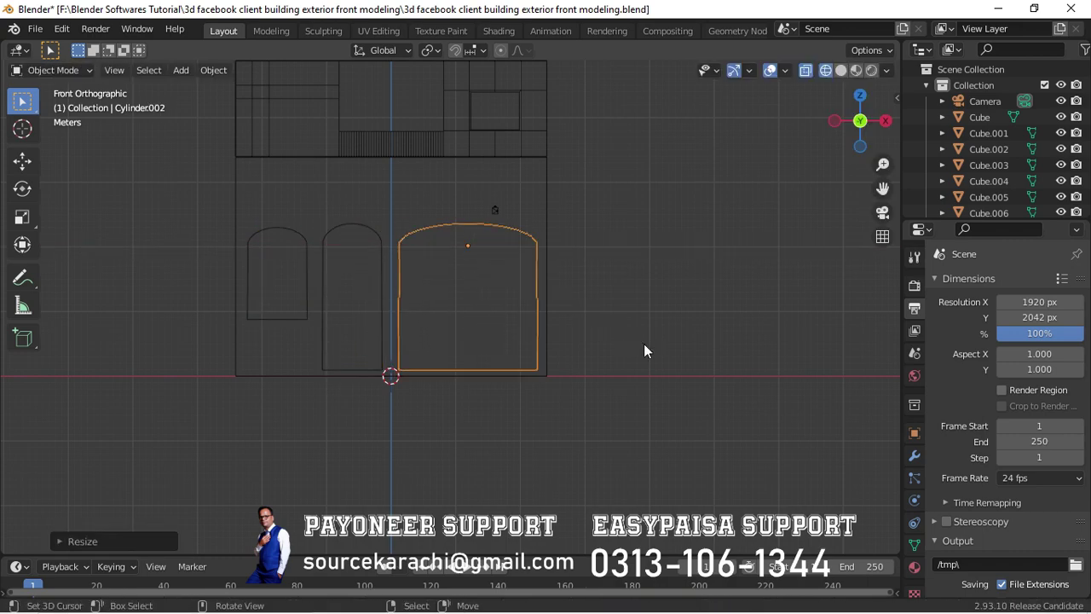
{"action": "mouse_move", "coordinate": [644, 343]}
{"action": "middle_mouse_down", "text": "shift"}
{"action": "mouse_move", "coordinate": [555, 329]}
{"action": "mouse_move", "coordinate": [528, 347]}
{"action": "mouse_move", "coordinate": [442, 268]}
{"action": "mouse_move", "coordinate": [373, 301]}
{"action": "middle_mouse_up", "text": "shift"}
{"action": "key", "text": "g"}
{"action": "key", "text": "x"}
{"action": "left_click", "coordinate": [555, 330]}
- Orbit around the building, then shift the lower front wall block's front face
{"action": "scroll", "coordinate": [400, 379], "scroll_direction": "up", "scroll_amount": 4}
{"action": "middle_click_drag", "start_coordinate": [400, 379], "coordinate": [358, 256]}
{"action": "left_click", "coordinate": [345, 208]}
{"action": "key", "text": "Tab"}
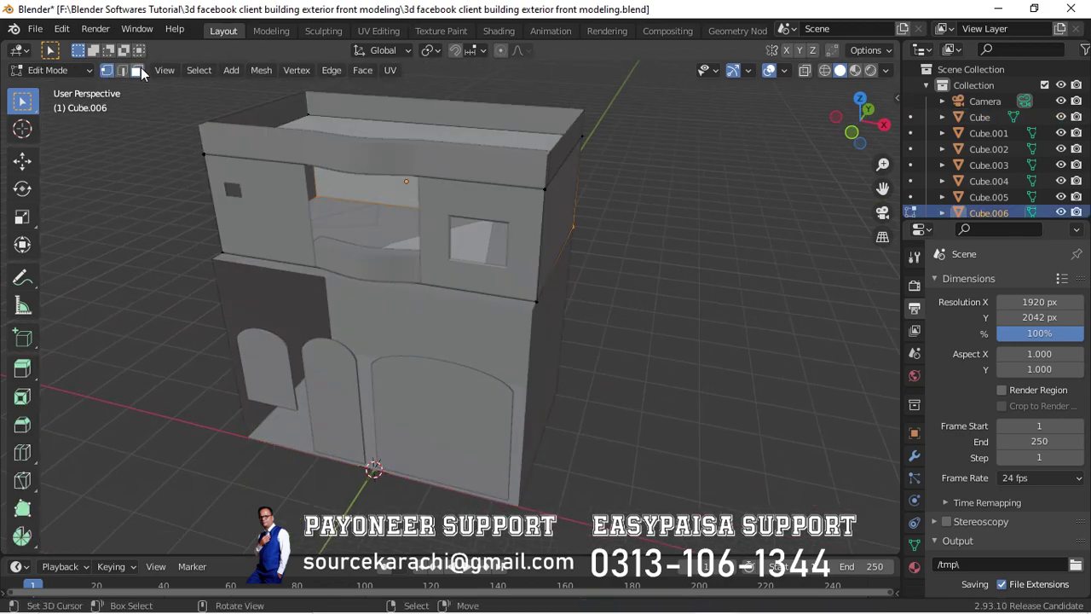
{"action": "key", "text": "Tab"}
{"action": "mouse_move", "coordinate": [269, 227]}
{"action": "middle_mouse_down"}
{"action": "mouse_move", "coordinate": [309, 341]}
{"action": "mouse_move", "coordinate": [331, 360]}
{"action": "middle_mouse_up"}
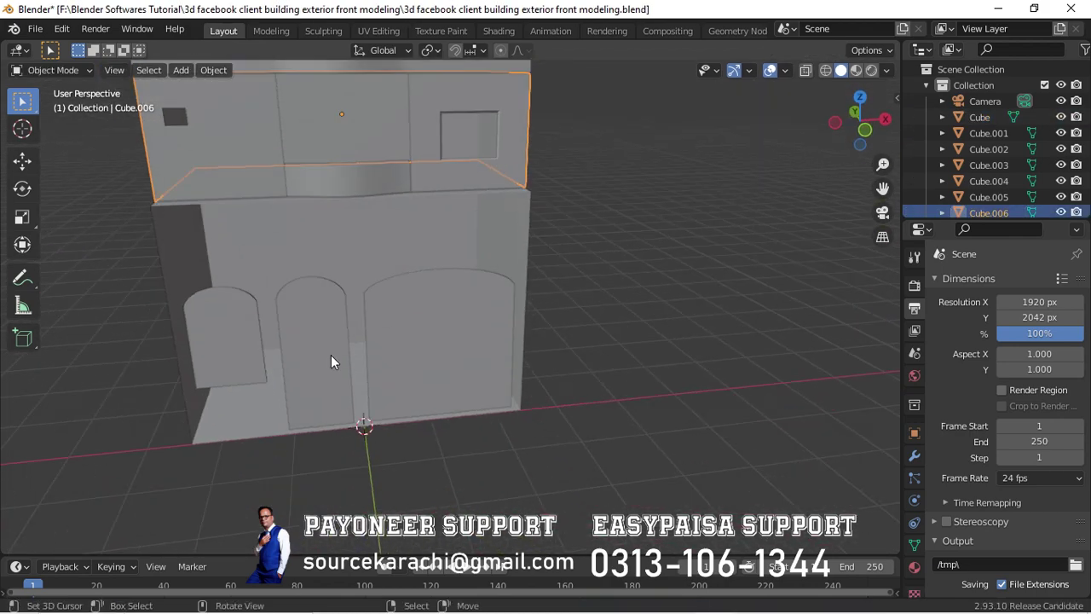
{"action": "left_click", "coordinate": [274, 257]}
{"action": "key", "text": "Tab"}
{"action": "middle_click_drag", "start_coordinate": [274, 257], "coordinate": [276, 273]}
{"action": "key", "text": "g"}
{"action": "left_click", "coordinate": [282, 318]}
- Adjust the lower wall geometry again from the side view
{"action": "key", "text": "KP_3"}
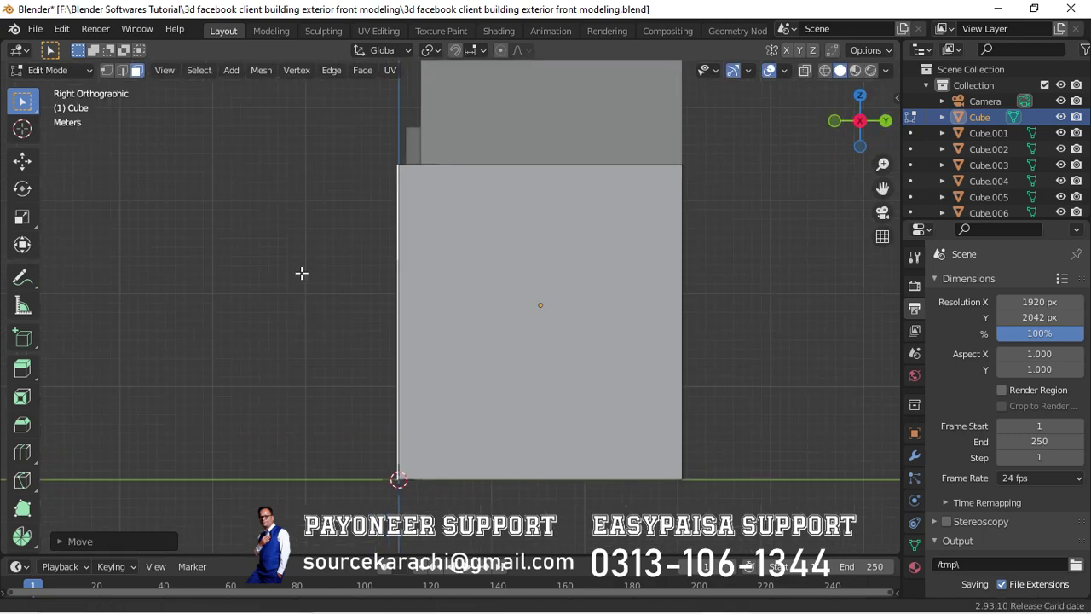
{"action": "key", "text": "g"}
{"action": "left_click", "coordinate": [383, 282]}
{"action": "scroll", "coordinate": [324, 285], "scroll_direction": "down", "scroll_amount": 5}
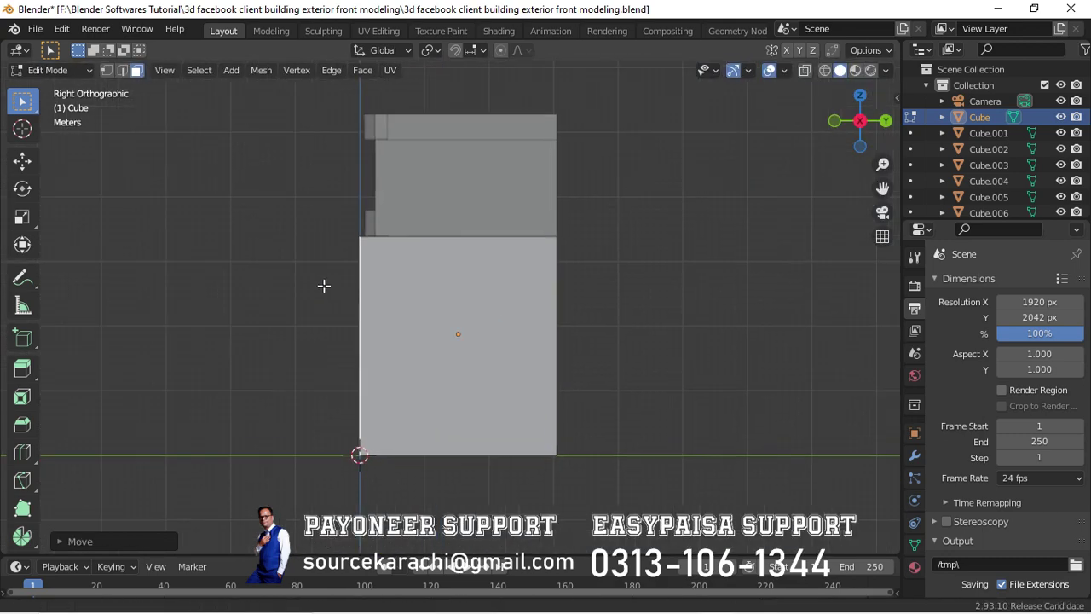
{"action": "key", "text": "Tab"}
- Select the arch cutters' geometry in see-through view and move it into line
{"action": "middle_click_drag", "start_coordinate": [301, 304], "coordinate": [368, 356]}
{"action": "left_click", "coordinate": [368, 357]}
{"action": "key", "text": "Tab"}
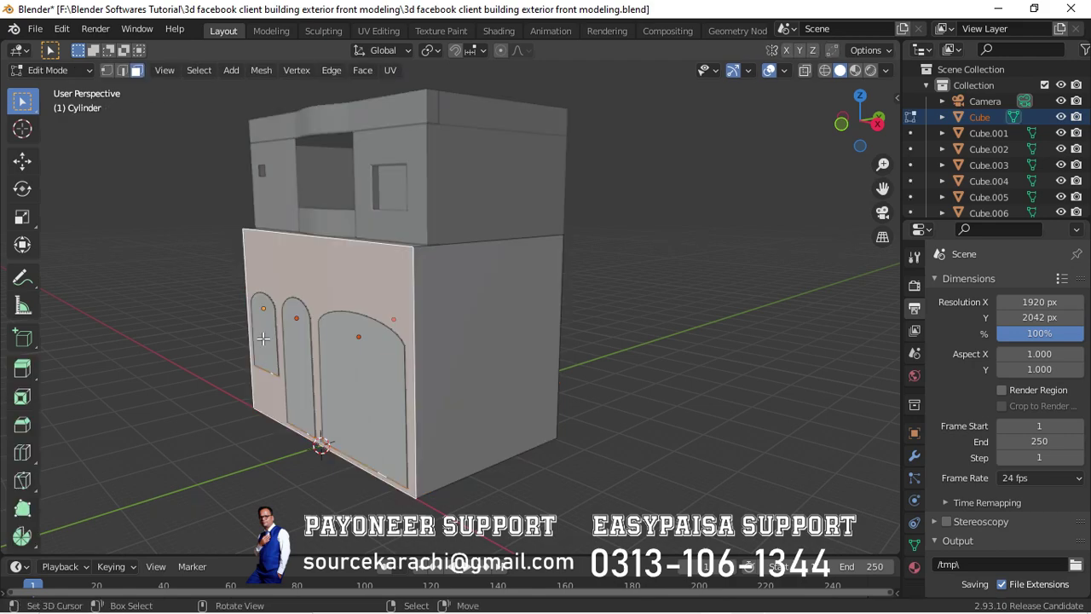
{"action": "key", "text": "KP_3"}
{"action": "key", "text": "alt+z"}
{"action": "right_click", "coordinate": [344, 459]}
{"action": "scroll", "coordinate": [432, 363], "scroll_direction": "up", "scroll_amount": 3}
{"action": "scroll", "coordinate": [455, 255], "scroll_direction": "up", "scroll_amount": 2}
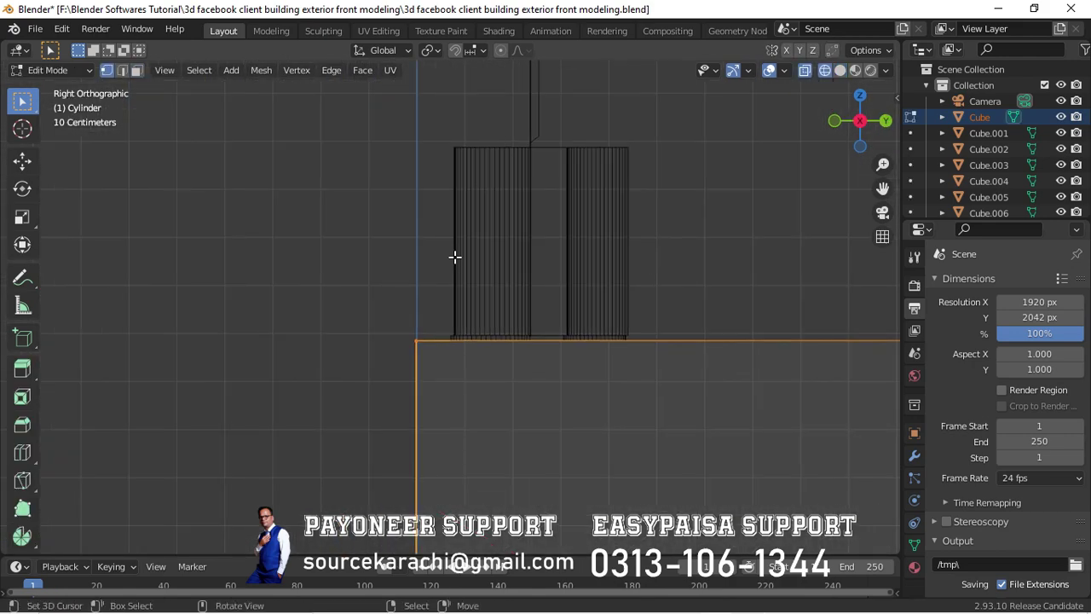
{"action": "middle_click_drag", "start_coordinate": [456, 256], "coordinate": [536, 363]}
{"action": "scroll", "coordinate": [536, 363], "scroll_direction": "up", "scroll_amount": 3}
{"action": "key", "text": "g"}
{"action": "left_click", "coordinate": [530, 375]}
- Slide the wall edge in depth from the side view until it aligns
{"action": "key", "text": "alt+z"}
{"action": "key", "text": "KP_3"}
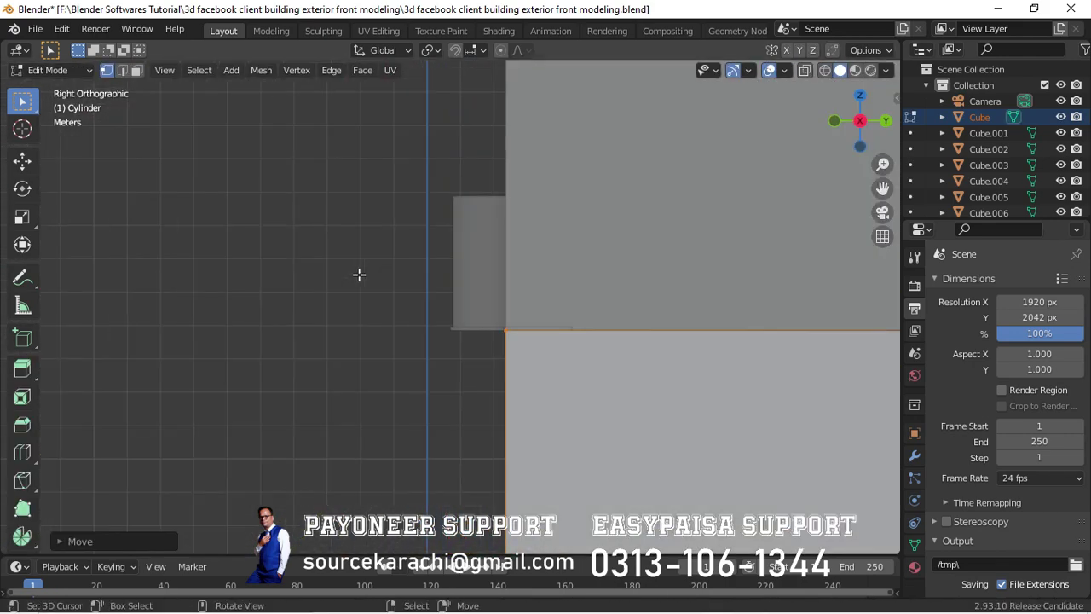
{"action": "scroll", "coordinate": [400, 326], "scroll_direction": "up", "scroll_amount": 3}
{"action": "mouse_move", "coordinate": [400, 327]}
{"action": "middle_mouse_down", "text": "shift"}
{"action": "mouse_move", "coordinate": [379, 215]}
{"action": "mouse_move", "coordinate": [409, 256]}
{"action": "middle_mouse_up", "text": "shift"}
{"action": "key", "text": "g"}
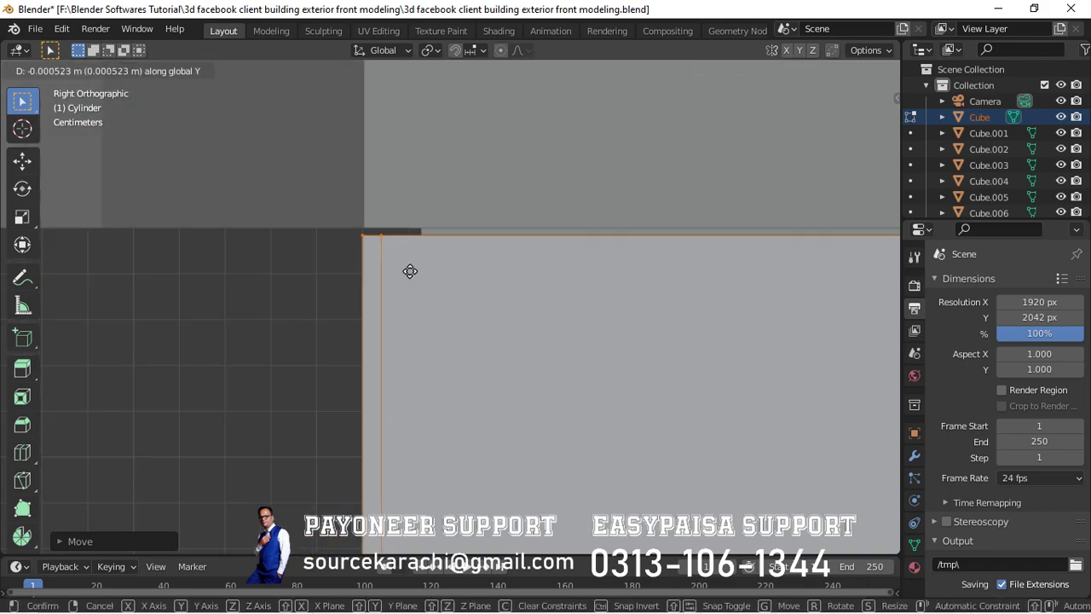
{"action": "left_click", "coordinate": [409, 281]}
{"action": "key", "text": "Tab"}
- Move the upper front block's front face along Y to line up with the lower wall
{"action": "left_click", "coordinate": [438, 230]}
{"action": "left_click", "coordinate": [438, 232]}
{"action": "key", "text": "Tab"}
{"action": "scroll", "coordinate": [436, 237], "scroll_direction": "down", "scroll_amount": 3}
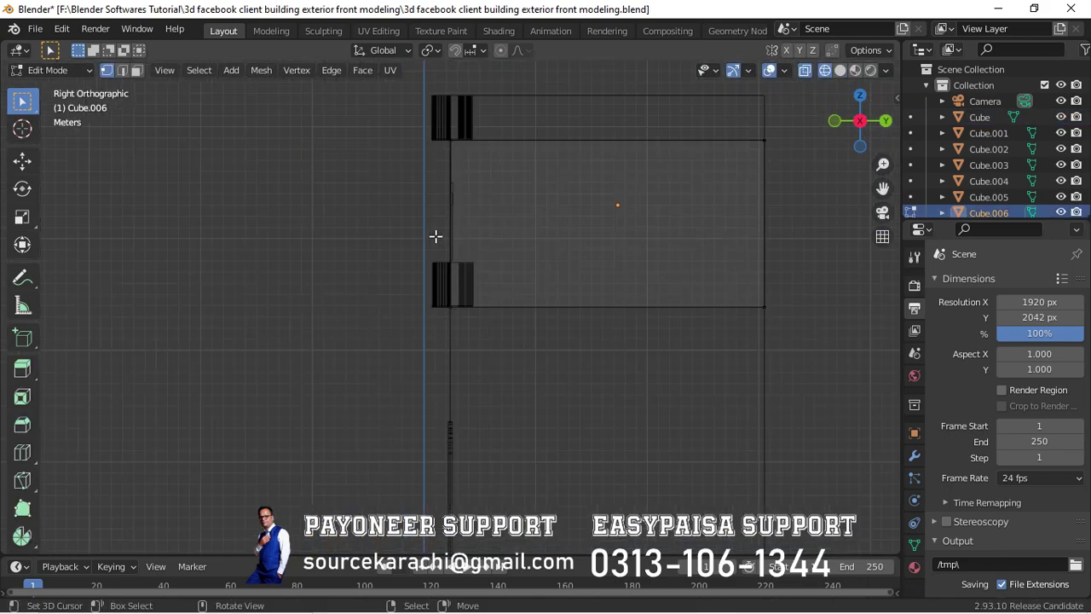
{"action": "left_click", "coordinate": [739, 247]}
{"action": "scroll", "coordinate": [452, 326], "scroll_direction": "up", "scroll_amount": 2}
{"action": "scroll", "coordinate": [452, 327], "scroll_direction": "up", "scroll_amount": 4}
{"action": "key", "text": "g"}
{"action": "key", "text": "y"}
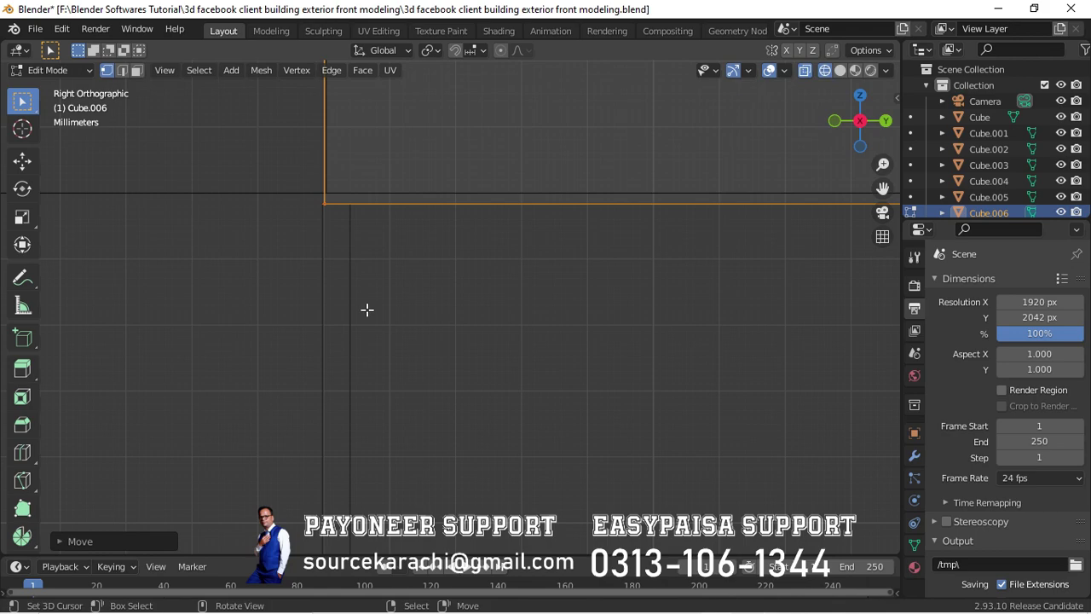
{"action": "middle_click_drag", "start_coordinate": [367, 310], "coordinate": [510, 282], "text": "shift"}
{"action": "scroll", "coordinate": [510, 282], "scroll_direction": "down", "scroll_amount": 1}
{"action": "left_click", "coordinate": [730, 165]}
- Inspect the Cube wall's corner in Edit Mode from the side view
{"action": "middle_click_drag", "start_coordinate": [730, 165], "coordinate": [650, 384], "text": "shift"}
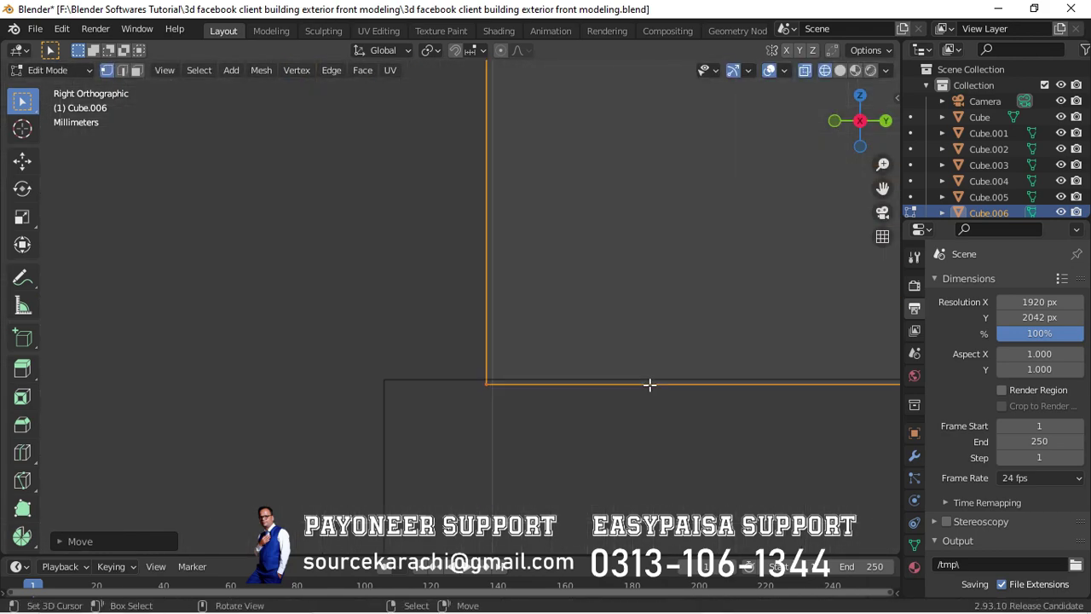
{"action": "left_click", "coordinate": [697, 386]}
{"action": "key", "text": "Tab"}
{"action": "left_click", "coordinate": [378, 383]}
{"action": "key", "text": "Tab"}
{"action": "scroll", "coordinate": [375, 382], "scroll_direction": "down", "scroll_amount": 3}
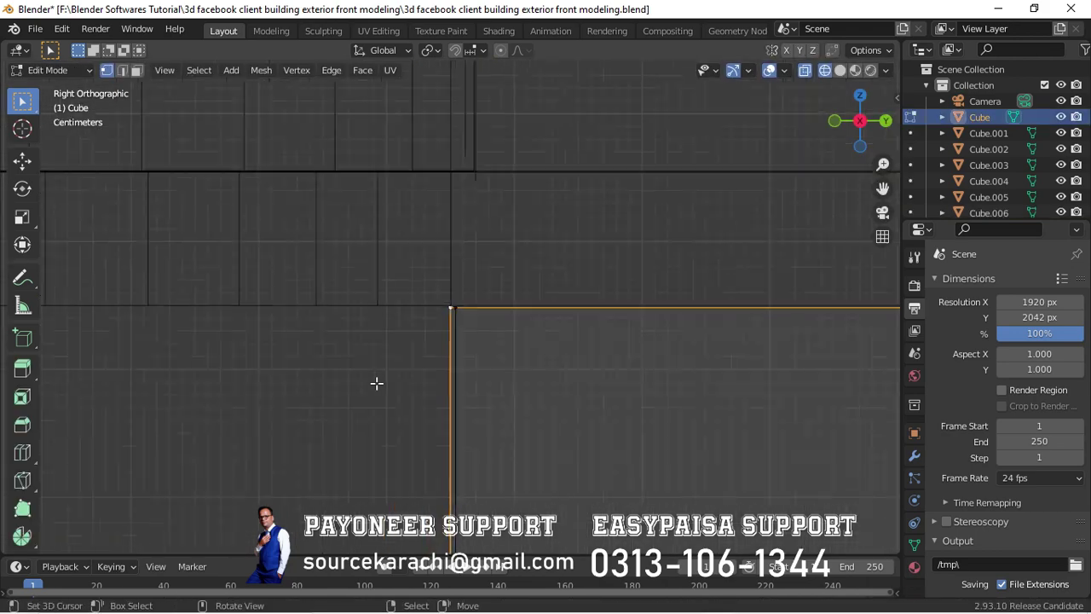
{"action": "mouse_move", "coordinate": [375, 383]}
{"action": "middle_mouse_down", "text": "shift"}
{"action": "mouse_move", "coordinate": [454, 246]}
{"action": "mouse_move", "coordinate": [377, 275]}
{"action": "mouse_move", "coordinate": [409, 380]}
{"action": "mouse_move", "coordinate": [350, 272]}
{"action": "mouse_move", "coordinate": [377, 355]}
{"action": "middle_mouse_up", "text": "shift"}
{"action": "key", "text": "KP_3"}
{"action": "key", "text": "Tab"}
{"action": "scroll", "coordinate": [413, 502], "scroll_direction": "down", "scroll_amount": 3}
- Align the wide arch Cylinder.002's edge in depth with the wall
{"action": "left_click", "coordinate": [415, 304]}
{"action": "key", "text": "Tab"}
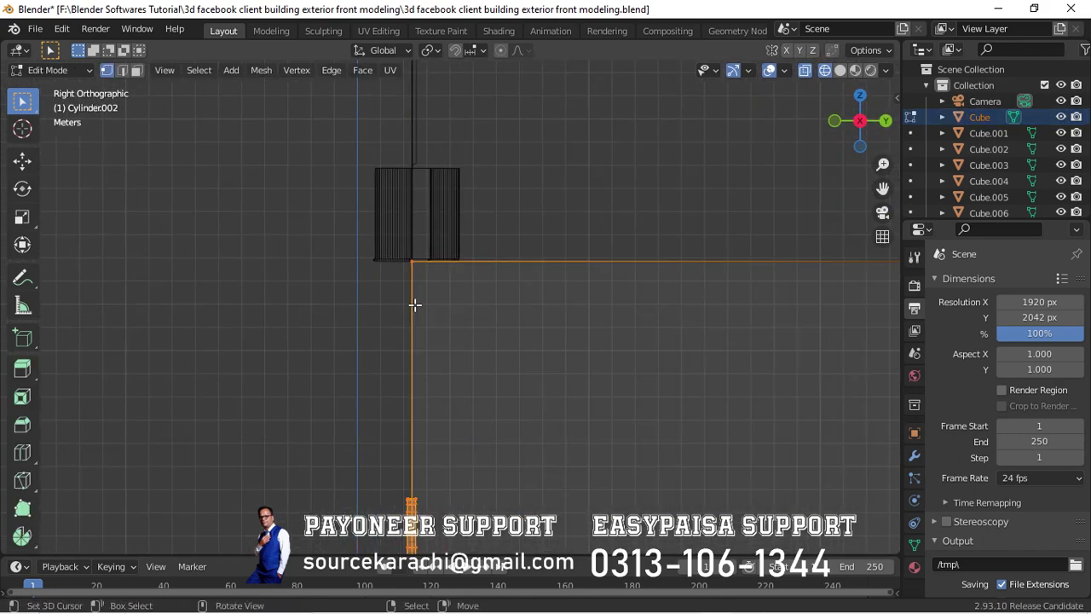
{"action": "scroll", "coordinate": [354, 471], "scroll_direction": "up", "scroll_amount": 5}
{"action": "scroll", "coordinate": [382, 163], "scroll_direction": "up", "scroll_amount": 3}
{"action": "scroll", "coordinate": [383, 358], "scroll_direction": "up", "scroll_amount": 3}
{"action": "scroll", "coordinate": [389, 358], "scroll_direction": "down", "scroll_amount": 1}
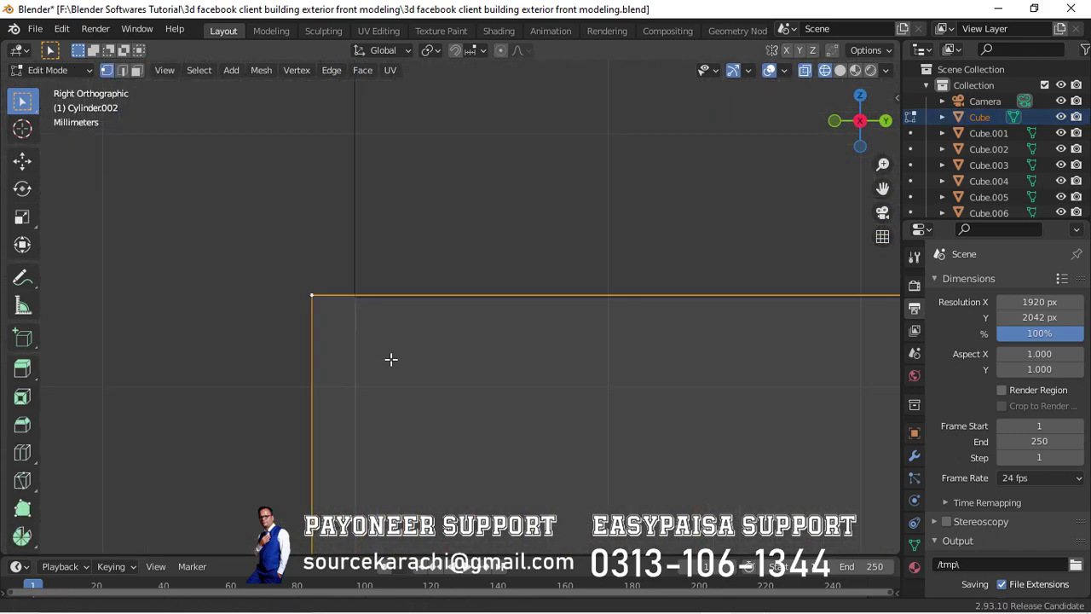
{"action": "scroll", "coordinate": [390, 359], "scroll_direction": "up", "scroll_amount": 2}
{"action": "key", "text": "g"}
{"action": "key", "text": "y"}
{"action": "left_click", "coordinate": [478, 366]}
{"action": "scroll", "coordinate": [477, 365], "scroll_direction": "down", "scroll_amount": 4}
- Line up the Cube.005 block's edge in depth with the wall
{"action": "key", "text": "Tab"}
{"action": "left_click", "coordinate": [485, 265]}
{"action": "key", "text": "Tab"}
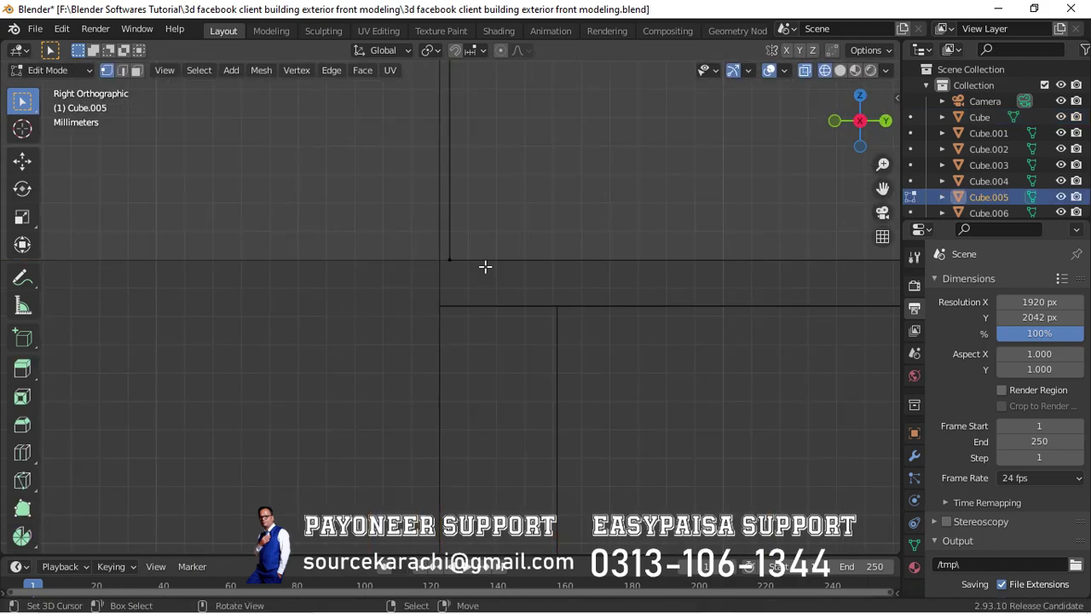
{"action": "scroll", "coordinate": [463, 316], "scroll_direction": "down", "scroll_amount": 3}
{"action": "mouse_move", "coordinate": [463, 305]}
{"action": "middle_mouse_down"}
{"action": "mouse_move", "coordinate": [463, 316]}
{"action": "mouse_move", "coordinate": [524, 336]}
{"action": "middle_mouse_up"}
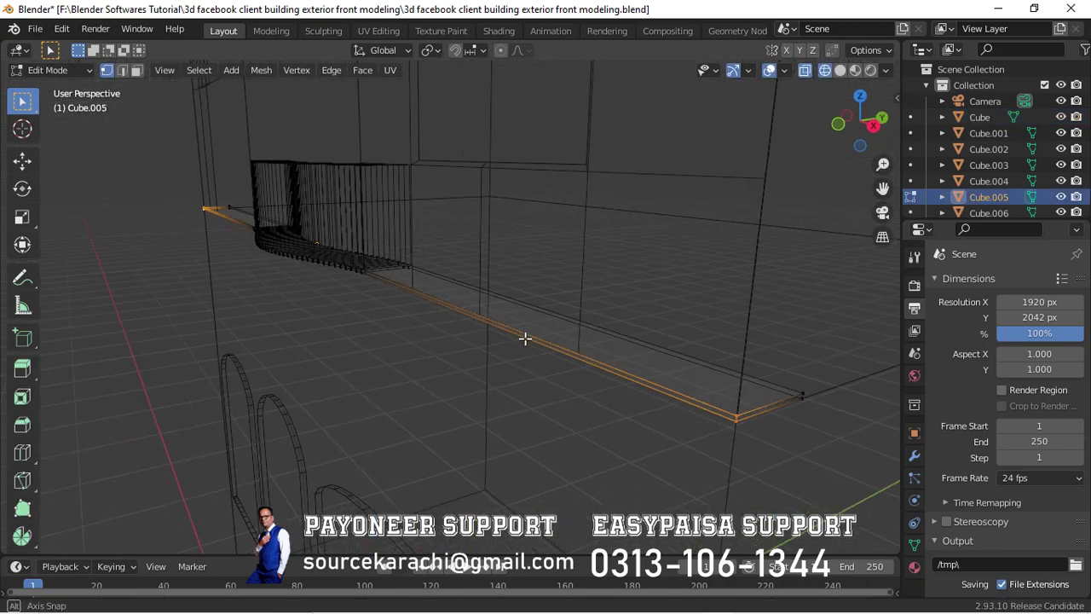
{"action": "key", "text": "KP_3"}
{"action": "scroll", "coordinate": [417, 282], "scroll_direction": "up", "scroll_amount": 3}
{"action": "scroll", "coordinate": [384, 343], "scroll_direction": "up", "scroll_amount": 2}
{"action": "scroll", "coordinate": [369, 500], "scroll_direction": "up", "scroll_amount": 2}
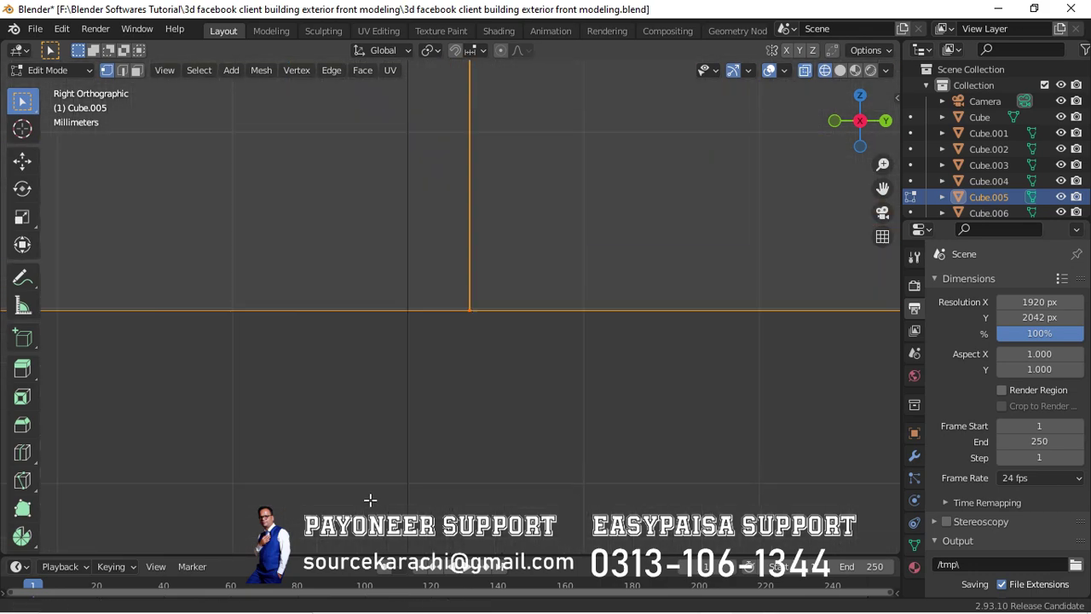
{"action": "key", "text": "g"}
{"action": "key", "text": "y"}
{"action": "left_click", "coordinate": [216, 299]}
{"action": "key", "text": "Tab"}
- Move the main Cube block's top edge vertically to its new height
{"action": "scroll", "coordinate": [223, 305], "scroll_direction": "down", "scroll_amount": 4}
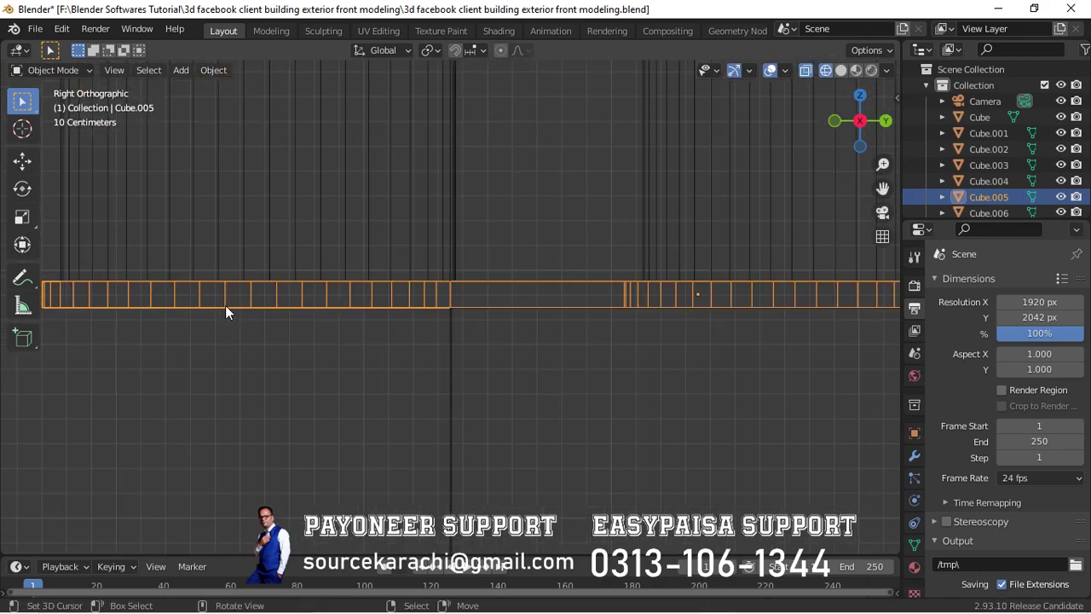
{"action": "scroll", "coordinate": [341, 366], "scroll_direction": "down", "scroll_amount": 3}
{"action": "left_click", "coordinate": [457, 422]}
{"action": "key", "text": "Tab"}
{"action": "key", "text": "c"}
{"action": "key", "text": "Escape"}
{"action": "scroll", "coordinate": [397, 341], "scroll_direction": "up", "scroll_amount": 3}
{"action": "key", "text": "g"}
{"action": "key", "text": "z"}
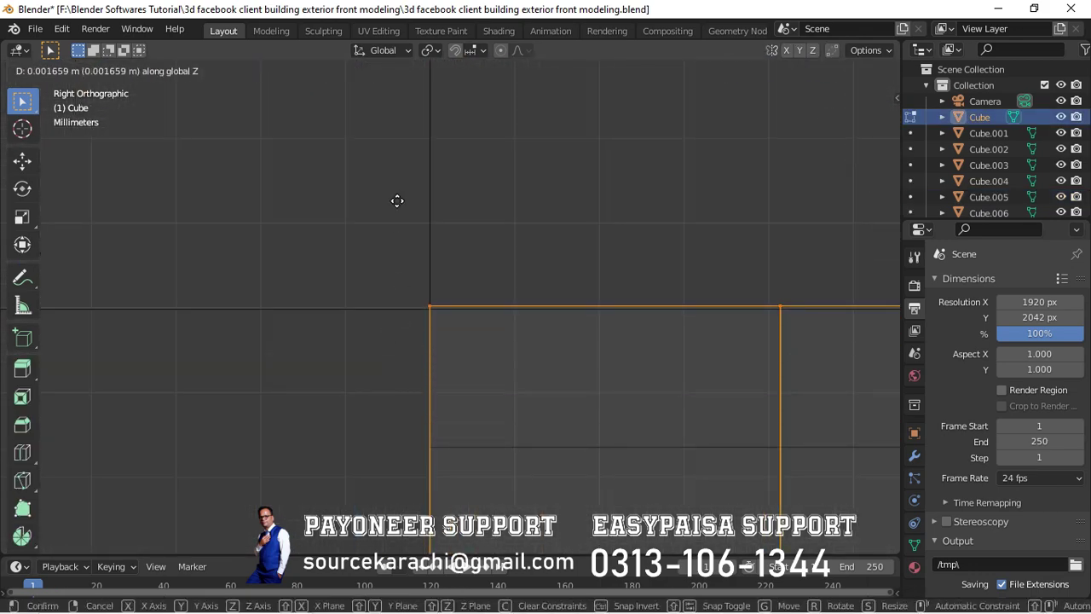
{"action": "left_click", "coordinate": [390, 341]}
{"action": "key", "text": "Tab"}
- Box-select Cube.005's top edge and move it vertically flush with the block above
{"action": "left_click", "coordinate": [438, 333]}
{"action": "scroll", "coordinate": [438, 333], "scroll_direction": "down", "scroll_amount": 3}
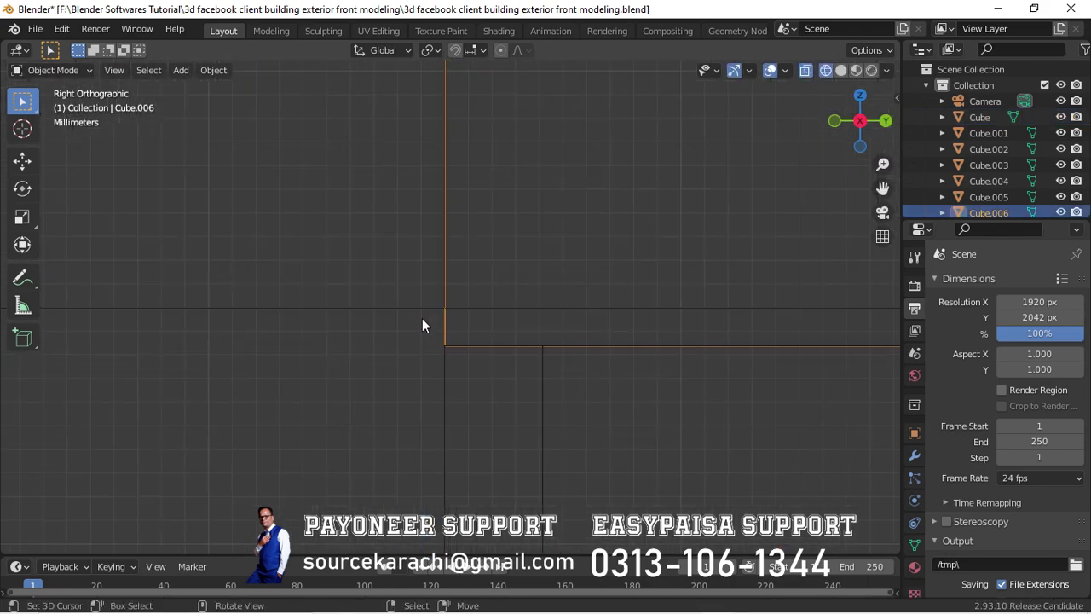
{"action": "left_click", "coordinate": [623, 300]}
{"action": "key", "text": "Tab"}
{"action": "key", "text": "b"}
{"action": "left_click_drag", "start_coordinate": [662, 327], "coordinate": [220, 302]}
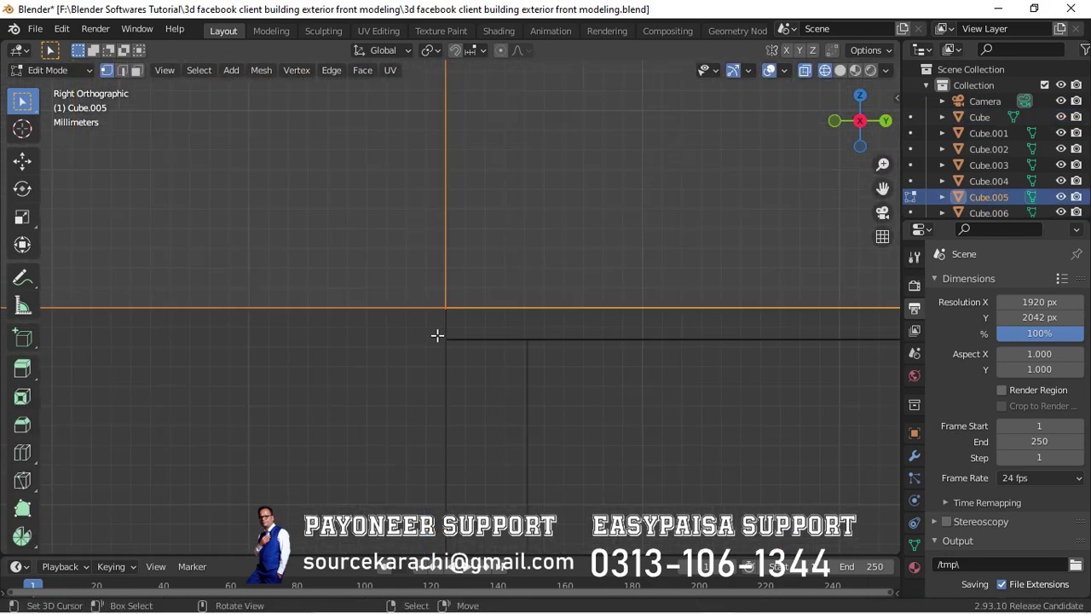
{"action": "scroll", "coordinate": [435, 333], "scroll_direction": "up", "scroll_amount": 6}
{"action": "key", "text": "g"}
{"action": "key", "text": "z"}
{"action": "left_click", "coordinate": [437, 263]}
{"action": "scroll", "coordinate": [437, 264], "scroll_direction": "down", "scroll_amount": 5}
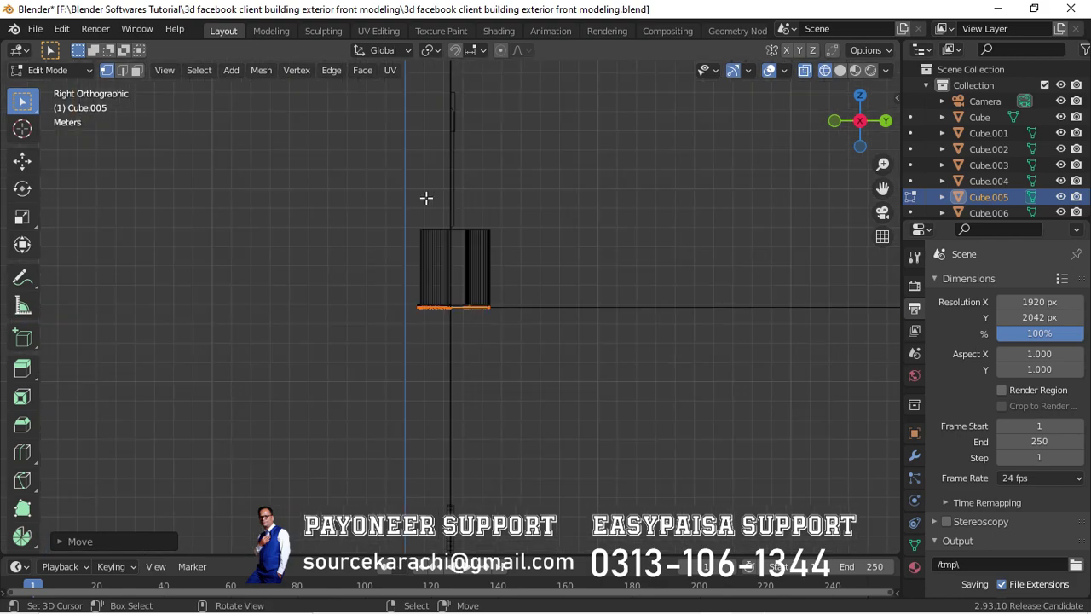
{"action": "key", "text": "Tab"}
{"action": "middle_click_drag", "start_coordinate": [437, 264], "coordinate": [418, 371]}
{"action": "left_click", "coordinate": [419, 373]}
{"action": "key", "text": "KP_3"}
- Separate the main wall block by loose parts so the lower wall stands alone
{"action": "key", "text": "KP_1"}
{"action": "left_click", "coordinate": [420, 369]}
{"action": "key", "text": "Tab"}
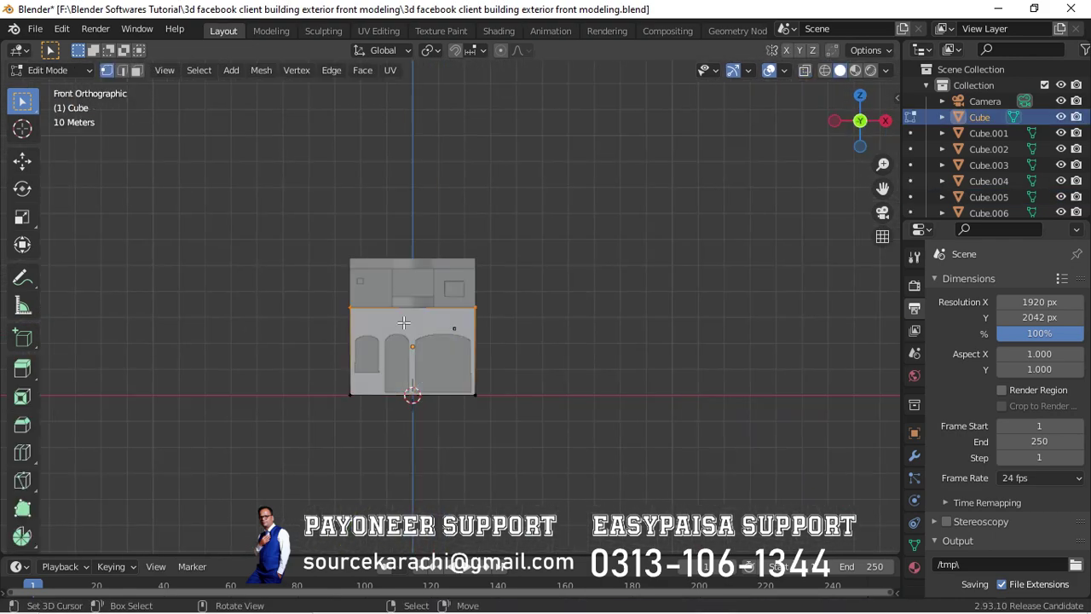
{"action": "key", "text": "p"}
{"action": "left_click", "coordinate": [402, 318]}
{"action": "key", "text": "Tab"}
- Rename the arch objects in the Outliner to 'small door' and 'big window'
{"action": "scroll", "coordinate": [431, 395], "scroll_direction": "up", "scroll_amount": 6}
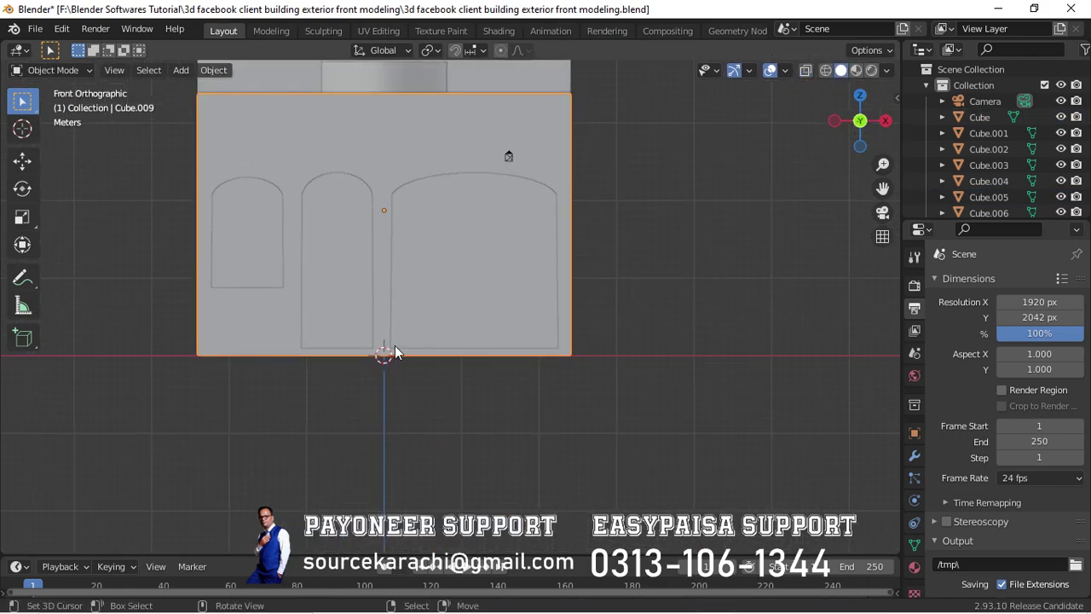
{"action": "left_click", "coordinate": [391, 350]}
{"action": "scroll", "coordinate": [970, 145], "scroll_direction": "down", "scroll_amount": 3}
{"action": "double_click", "coordinate": [994, 202]}
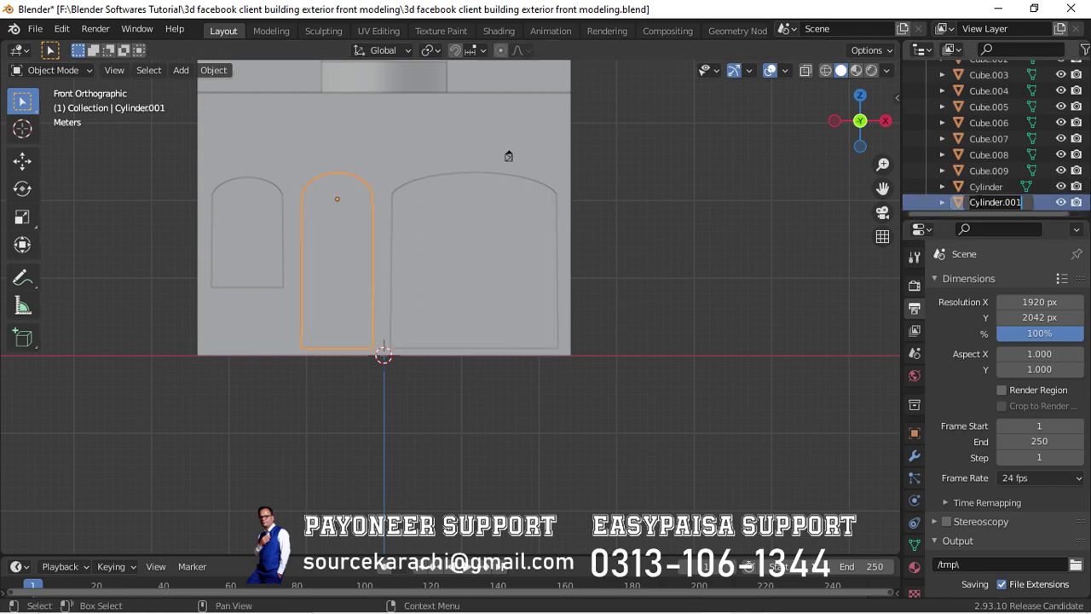
{"action": "left_click", "coordinate": [978, 189]}
{"action": "type", "text": "big window"}
{"action": "key", "text": "Return"}
{"action": "scroll", "coordinate": [637, 219], "scroll_direction": "down", "scroll_amount": 5}
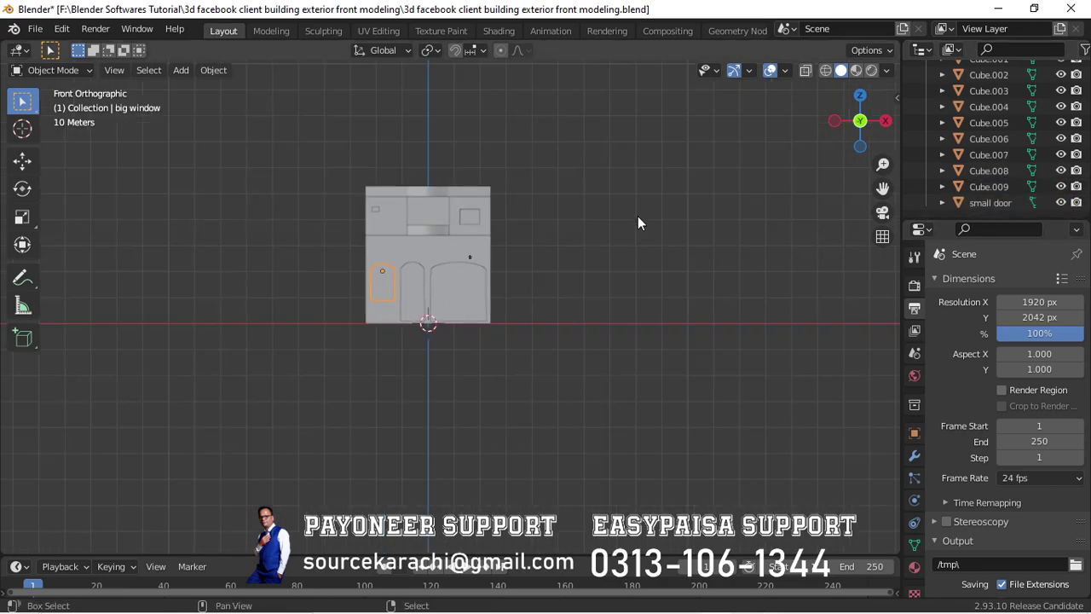
{"action": "scroll", "coordinate": [513, 225], "scroll_direction": "up", "scroll_amount": 7}
{"action": "left_click", "coordinate": [513, 224]}
- Inspect the curved piece Cube.004 in wireframe, then return to solid shading
{"action": "mouse_move", "coordinate": [512, 332]}
{"action": "middle_mouse_down"}
{"action": "mouse_move", "coordinate": [331, 336]}
{"action": "mouse_move", "coordinate": [418, 422]}
{"action": "middle_mouse_up"}
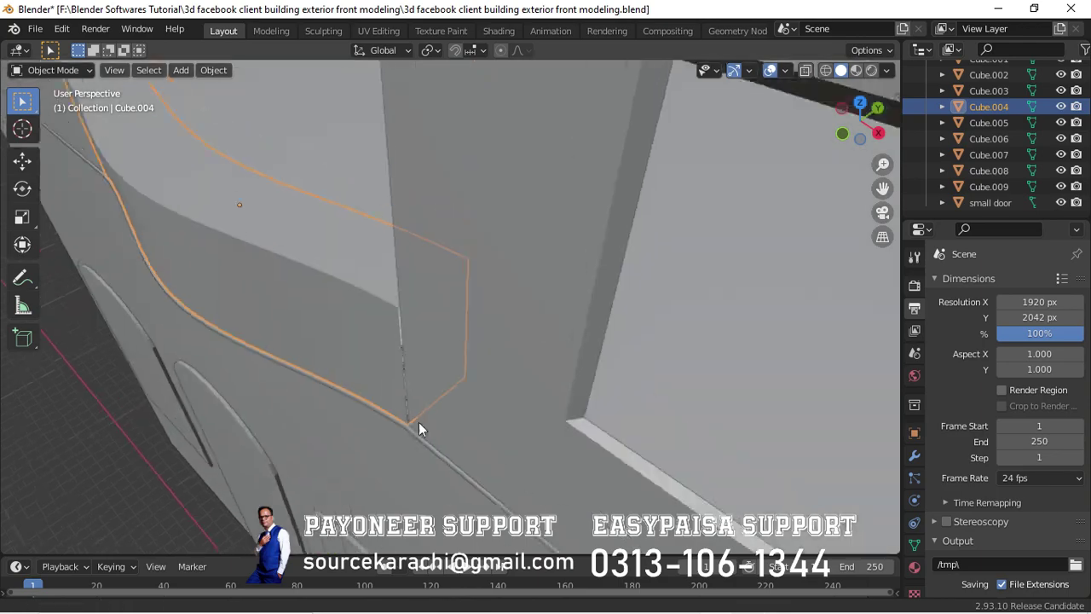
{"action": "left_click", "coordinate": [418, 422]}
{"action": "key", "text": "Tab"}
{"action": "key", "text": "shift+z"}
{"action": "scroll", "coordinate": [400, 370], "scroll_direction": "down", "scroll_amount": 4}
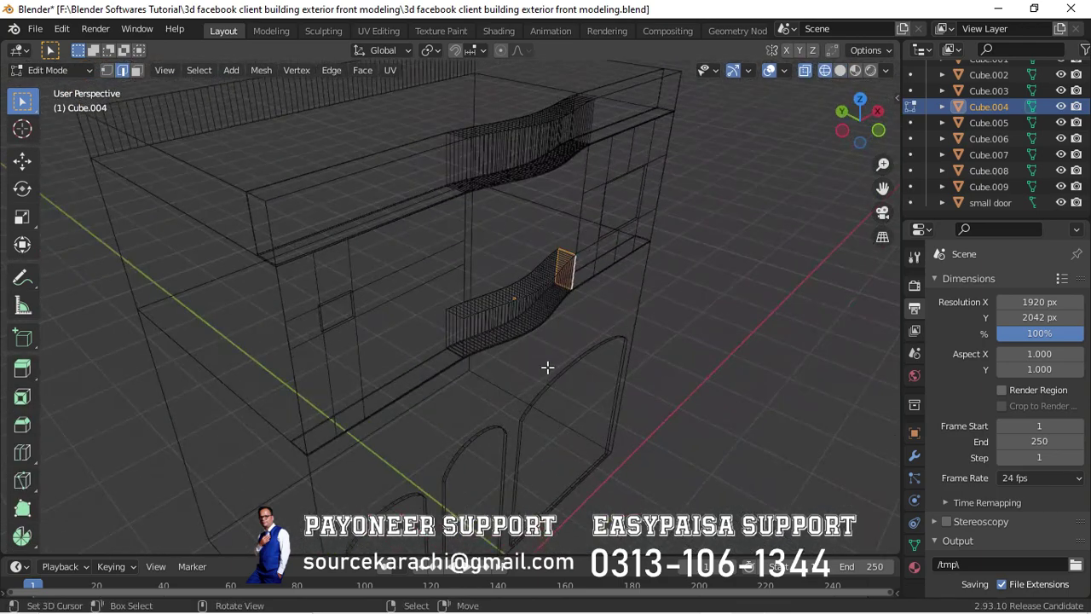
{"action": "middle_click_drag", "start_coordinate": [548, 370], "coordinate": [447, 320]}
{"action": "scroll", "coordinate": [440, 337], "scroll_direction": "down", "scroll_amount": 4}
{"action": "scroll", "coordinate": [407, 246], "scroll_direction": "up", "scroll_amount": 2}
{"action": "key", "text": "alt+q"}
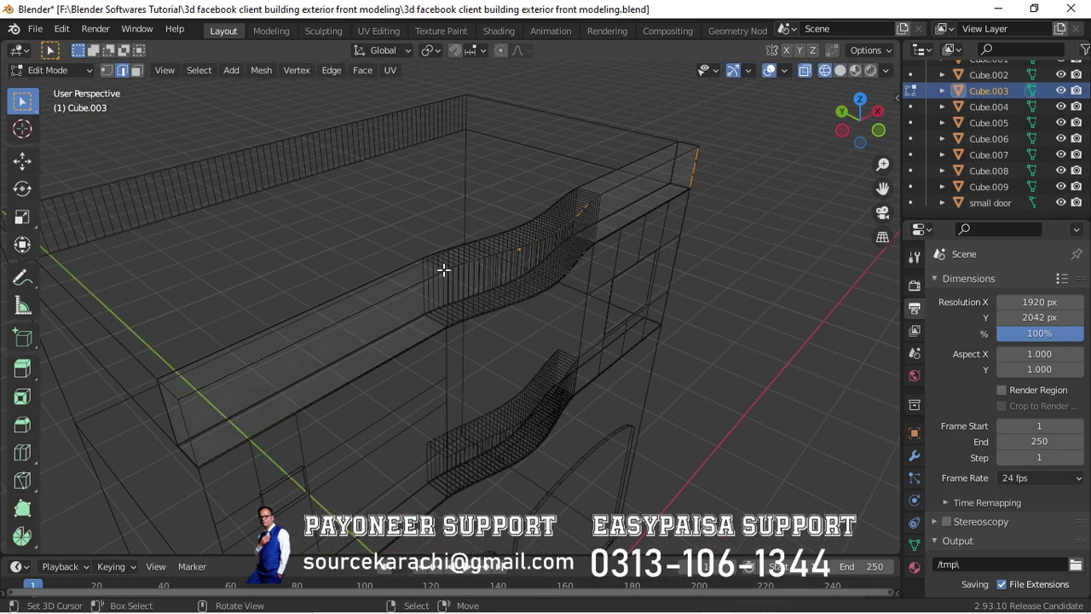
{"action": "key", "text": "shift+z"}
{"action": "key", "text": "Tab"}
- Select the lower front wall Cube.009 and open its mesh for editing
{"action": "left_click", "coordinate": [448, 470]}
{"action": "middle_click_drag", "start_coordinate": [448, 470], "coordinate": [372, 427]}
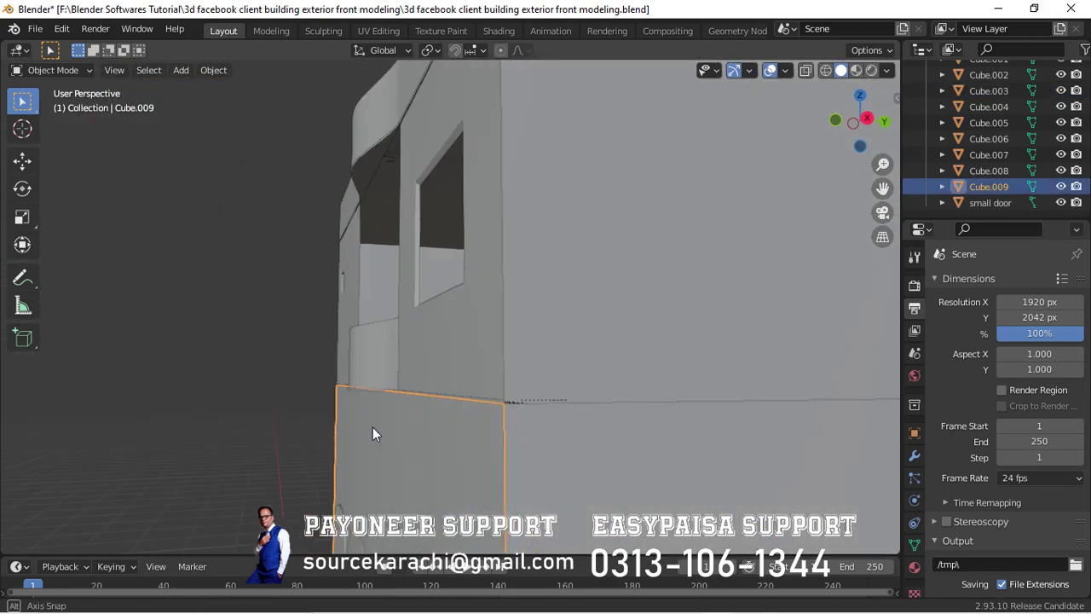
{"action": "scroll", "coordinate": [422, 457], "scroll_direction": "down", "scroll_amount": 3}
{"action": "mouse_move", "coordinate": [422, 456]}
{"action": "middle_mouse_down"}
{"action": "mouse_move", "coordinate": [349, 475]}
{"action": "mouse_move", "coordinate": [397, 412]}
{"action": "middle_mouse_up"}
{"action": "key", "text": "Tab"}
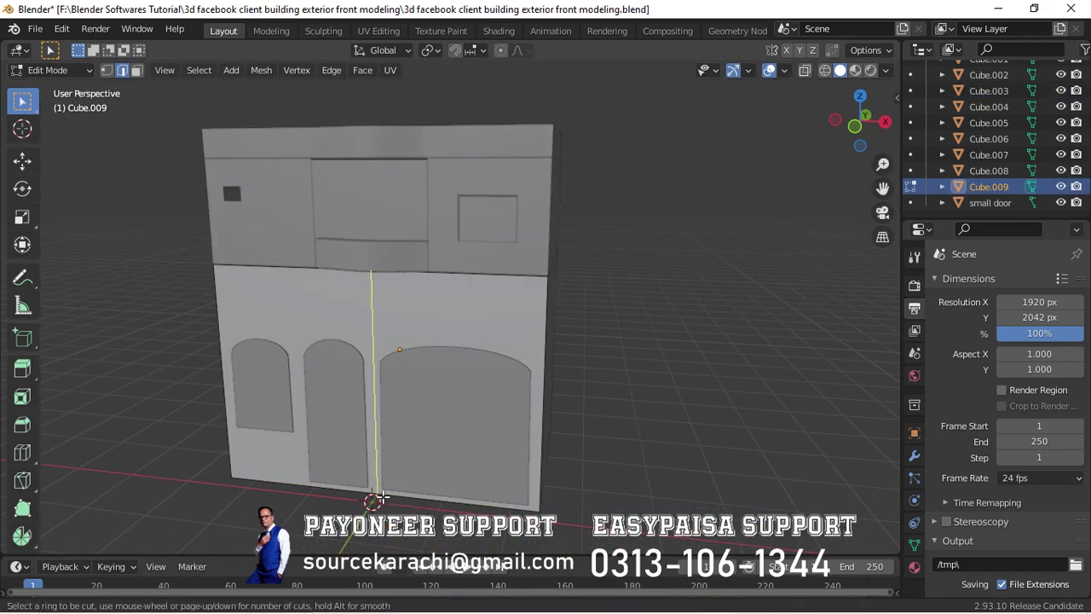
- Add a vertical loop cut to the lower wall and slide it sideways into position
{"action": "left_click", "coordinate": [399, 350]}
{"action": "key", "text": "KP_1"}
{"action": "scroll", "coordinate": [378, 402], "scroll_direction": "up", "scroll_amount": 5}
{"action": "key", "text": "g"}
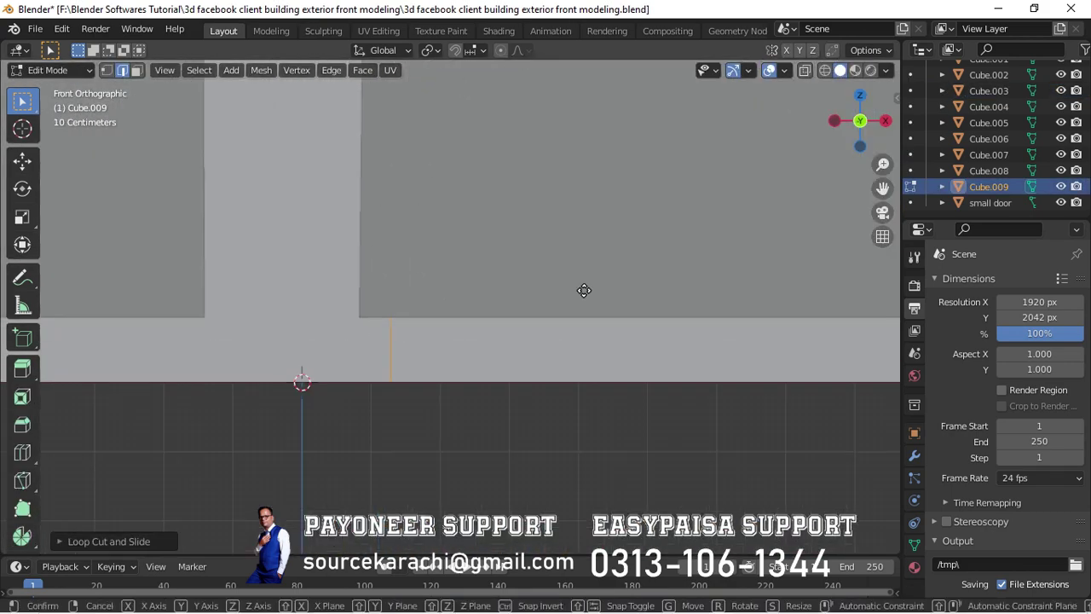
{"action": "left_click", "coordinate": [553, 296]}
{"action": "key", "text": "Tab"}
- Move the big door arch's bottom edge along Z onto the wall base
{"action": "left_click", "coordinate": [492, 236]}
{"action": "key", "text": "Tab"}
{"action": "scroll", "coordinate": [458, 382], "scroll_direction": "up", "scroll_amount": 5}
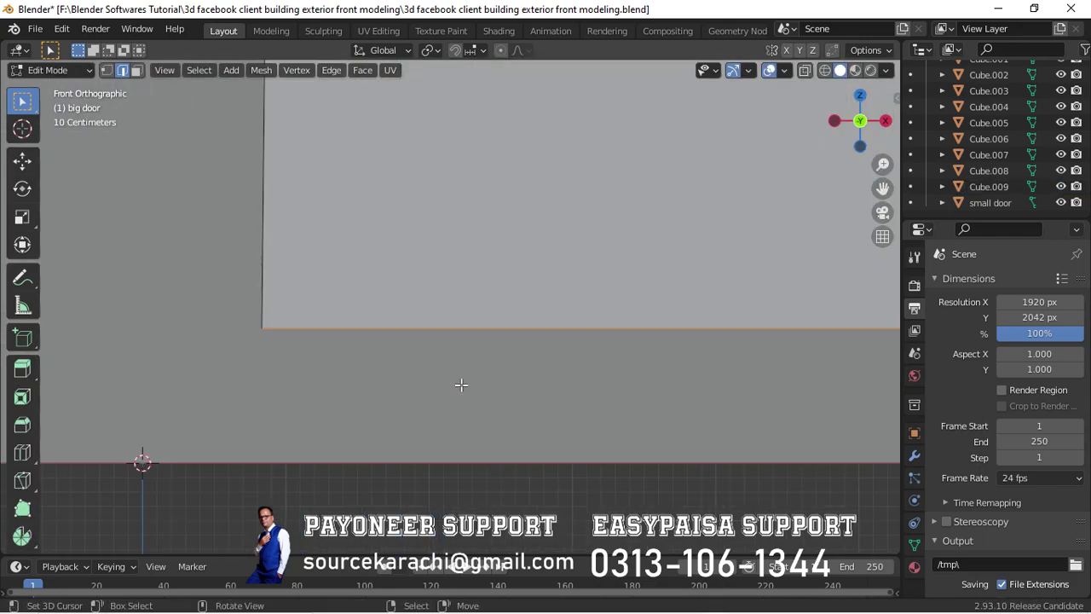
{"action": "key", "text": "g"}
{"action": "key", "text": "z"}
{"action": "left_click", "coordinate": [467, 524]}
{"action": "scroll", "coordinate": [127, 341], "scroll_direction": "up", "scroll_amount": 3}
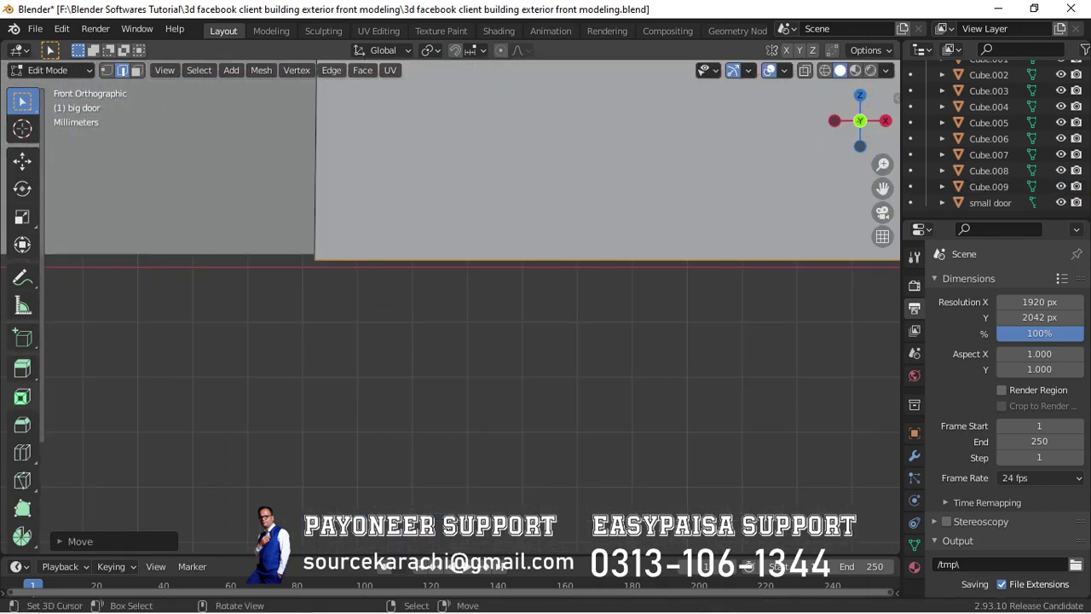
{"action": "middle_click_drag", "start_coordinate": [372, 288], "coordinate": [536, 384], "text": "shift"}
{"action": "scroll", "coordinate": [395, 341], "scroll_direction": "up", "scroll_amount": 3}
{"action": "middle_click_drag", "start_coordinate": [384, 370], "coordinate": [393, 339], "text": "shift"}
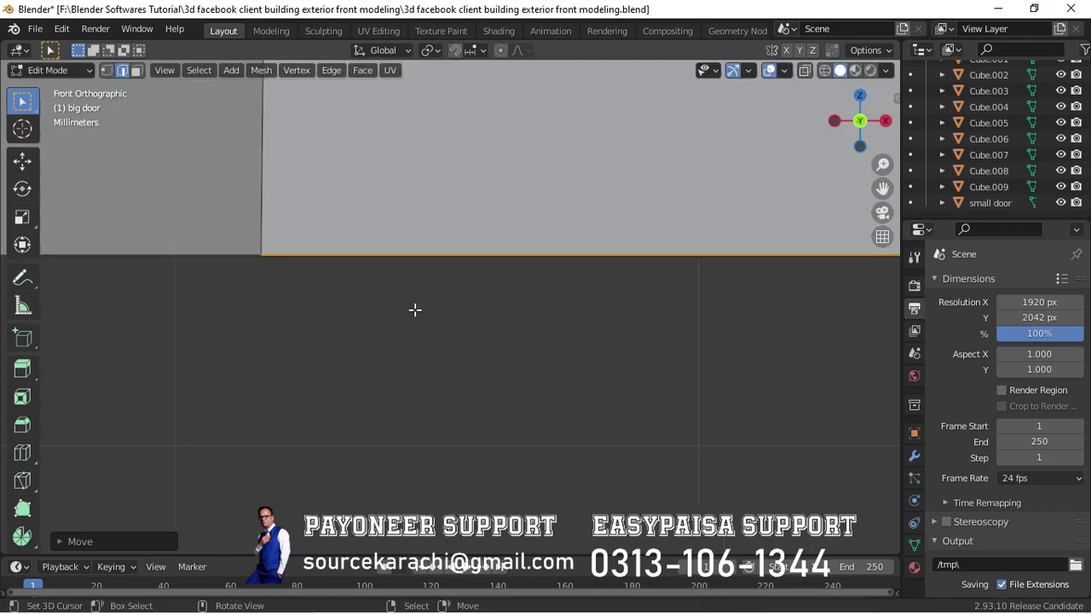
{"action": "key", "text": "Tab"}
- Undo an accidental move of all objects in the scene
{"action": "key", "text": "a"}
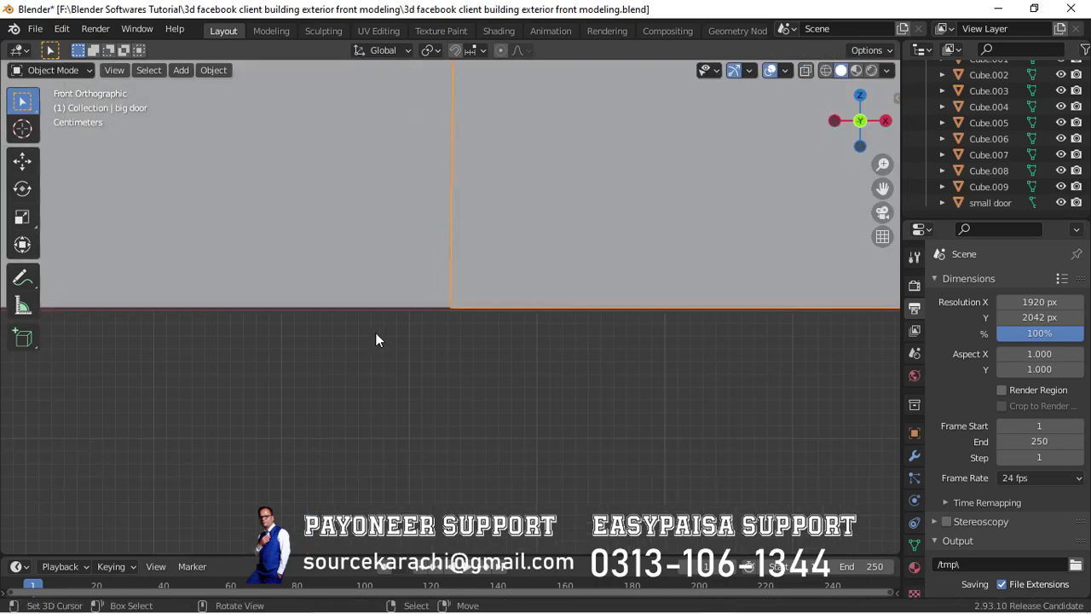
{"action": "key", "text": "g"}
{"action": "left_click", "coordinate": [392, 471]}
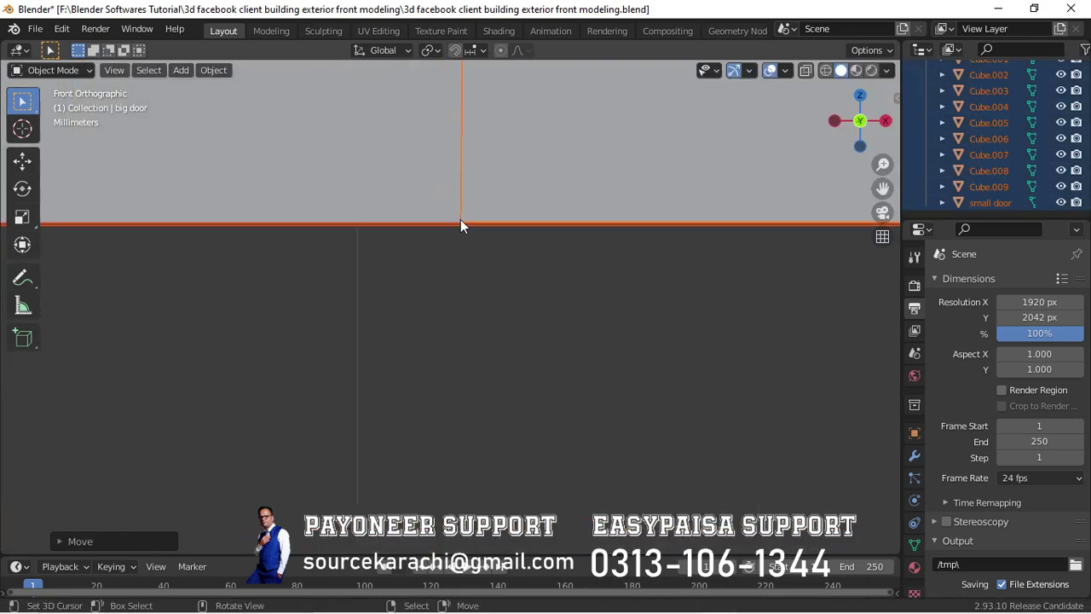
{"action": "key", "text": "ctrl+z"}
- Bring the small door arch's bottom edge to the wall base, then orbit around the building
{"action": "left_click", "coordinate": [401, 264]}
{"action": "key", "text": "Tab"}
{"action": "key", "text": "alt+a"}
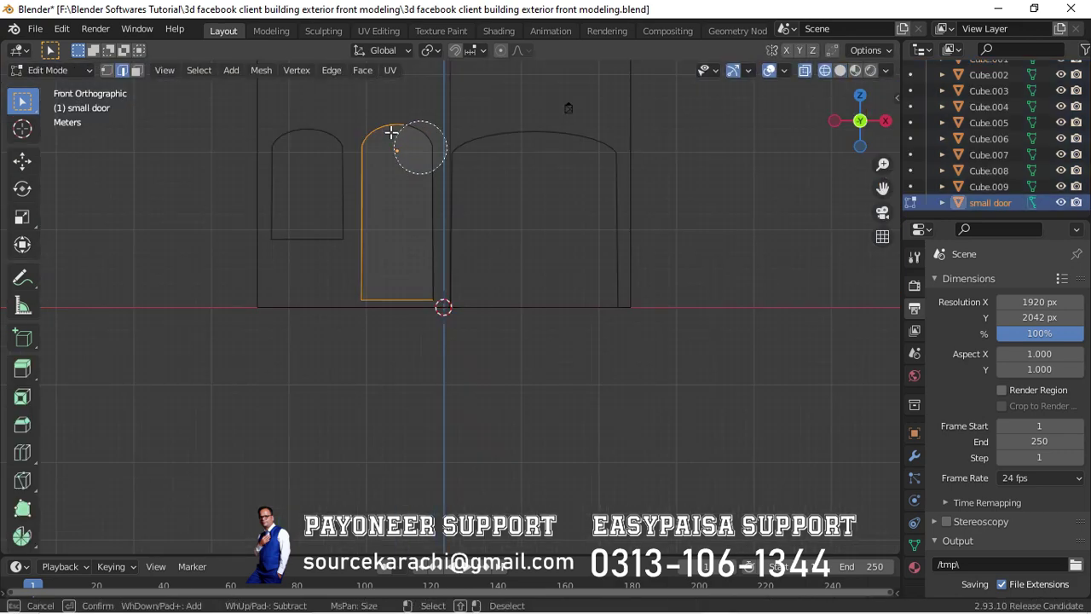
{"action": "scroll", "coordinate": [357, 288], "scroll_direction": "up", "scroll_amount": 3}
{"action": "key", "text": "g"}
{"action": "key", "text": "z"}
{"action": "right_click", "coordinate": [357, 288]}
{"action": "key", "text": "Tab"}
{"action": "scroll", "coordinate": [358, 285], "scroll_direction": "down", "scroll_amount": 5}
{"action": "middle_click_drag", "start_coordinate": [358, 285], "coordinate": [389, 301]}
- Move the scene camera to a new position in front of the facade
{"action": "key", "text": "KP_0"}
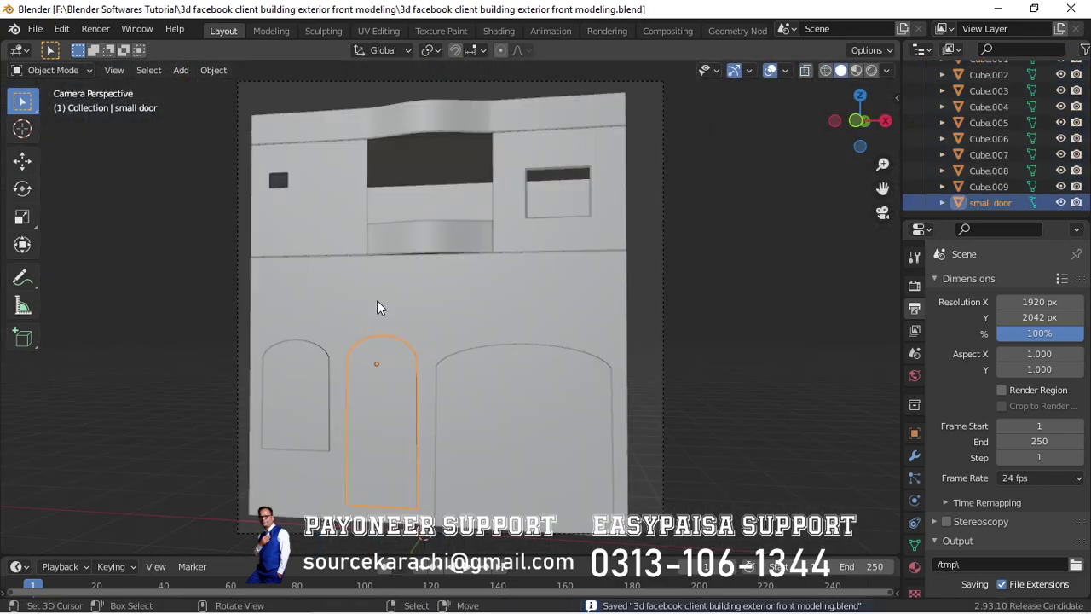
{"action": "key", "text": "g"}
{"action": "left_click", "coordinate": [531, 466]}
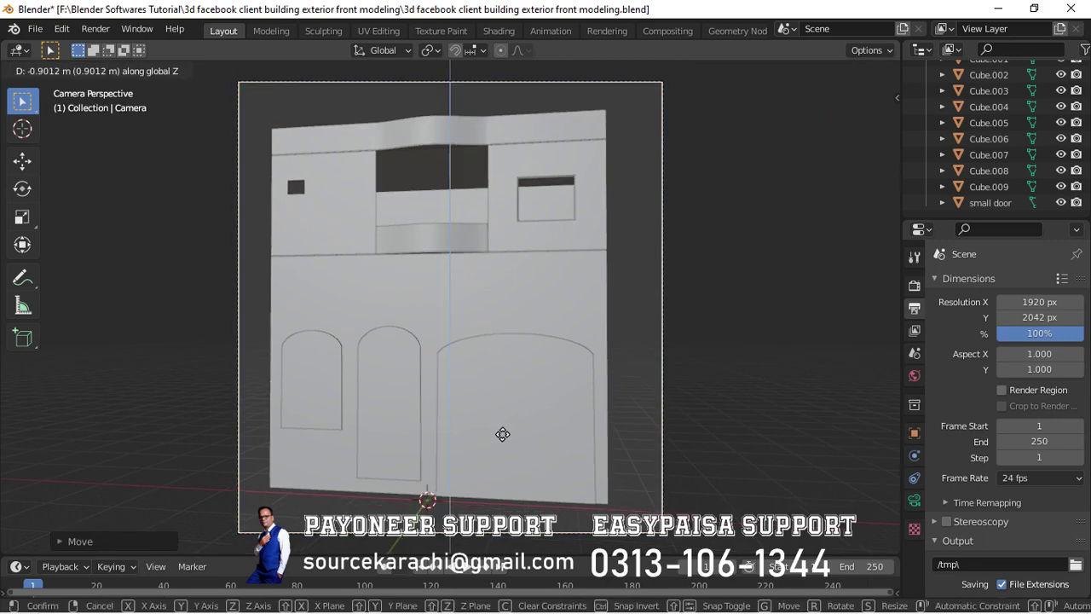
- Select the lower wall Cube.009 and edit its edges in front orthographic view
{"action": "left_click", "coordinate": [503, 435]}
{"action": "left_click", "coordinate": [433, 324]}
{"action": "key", "text": "KP_1"}
{"action": "key", "text": "Tab"}
{"action": "scroll", "coordinate": [303, 248], "scroll_direction": "up", "scroll_amount": 5}
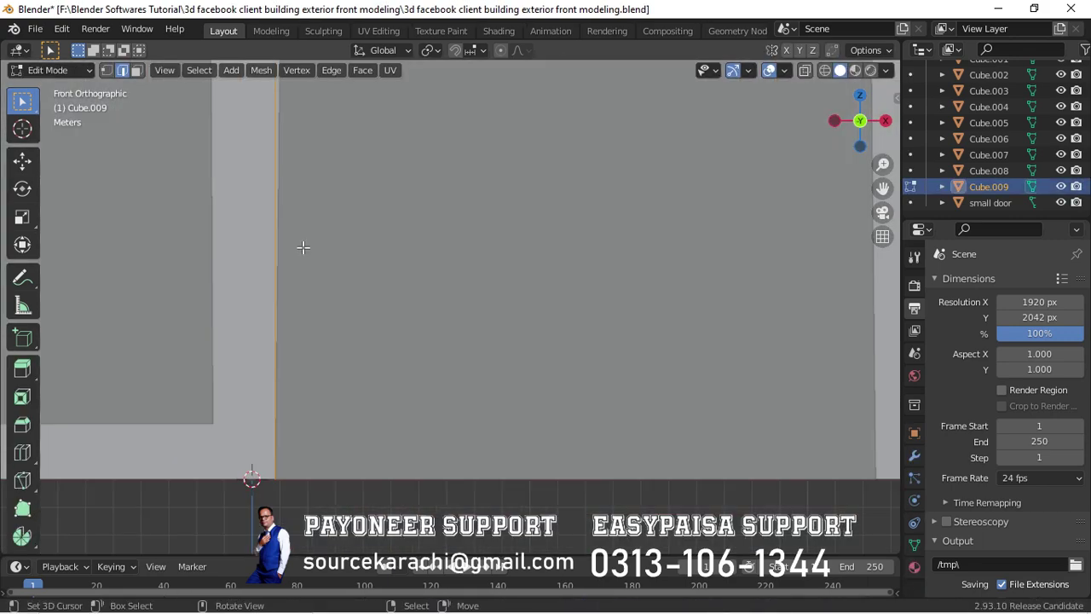
{"action": "scroll", "coordinate": [303, 247], "scroll_direction": "up", "scroll_amount": 3}
- Slide the wall's vertical edge horizontally along X to a new position
{"action": "key", "text": "g"}
{"action": "scroll", "coordinate": [414, 394], "scroll_direction": "down", "scroll_amount": 4}
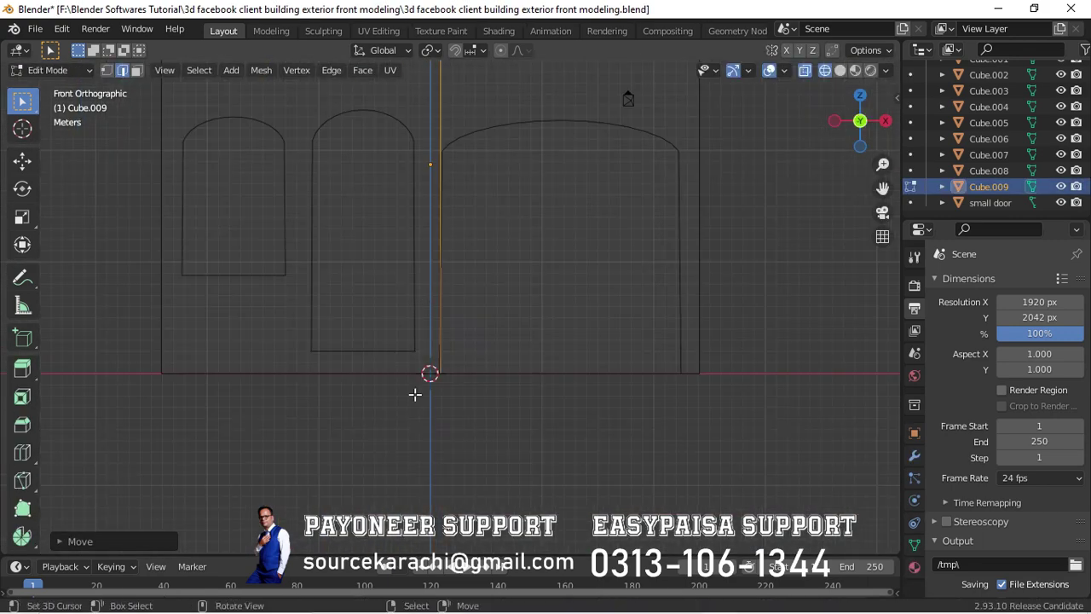
{"action": "key", "text": "g"}
{"action": "key", "text": "x"}
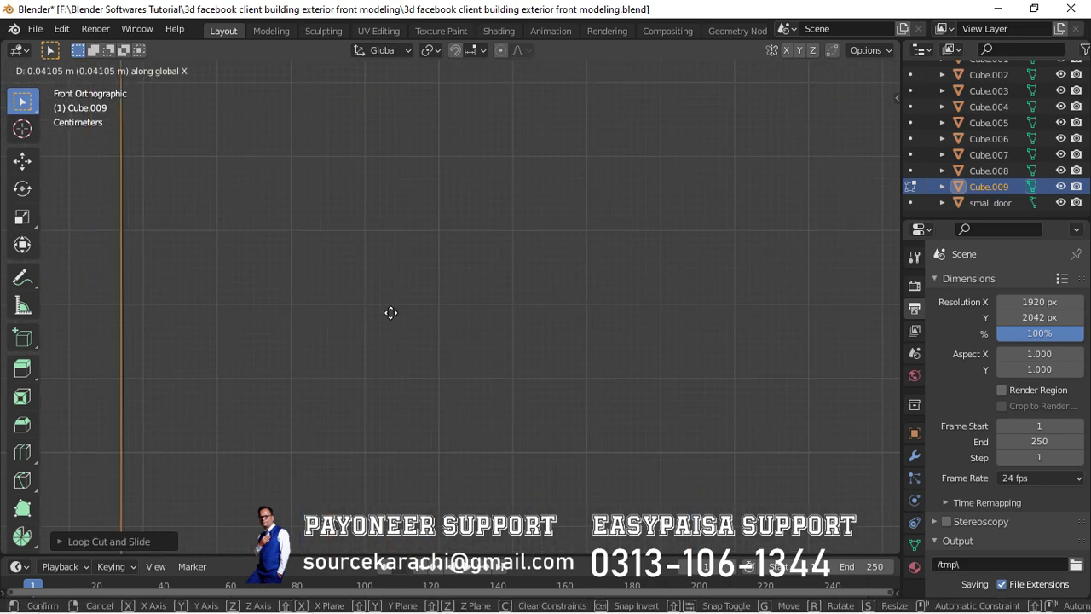
{"action": "scroll", "coordinate": [390, 389], "scroll_direction": "down", "scroll_amount": 3}
{"action": "key", "text": "g"}
{"action": "key", "text": "g"}
{"action": "scroll", "coordinate": [555, 317], "scroll_direction": "up", "scroll_amount": 3}
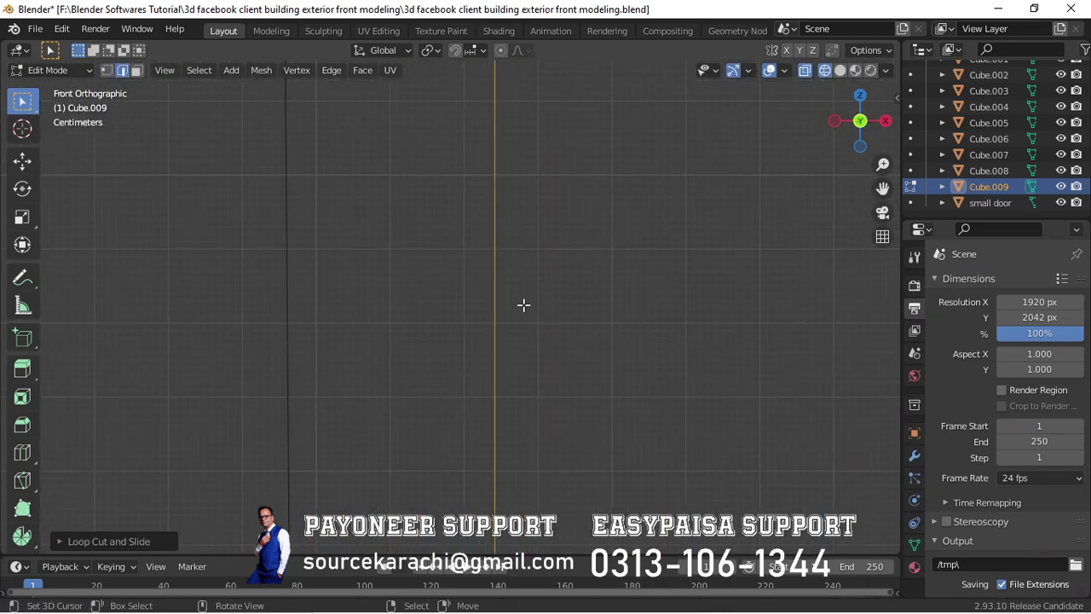
{"action": "key", "text": "g"}
{"action": "left_click", "coordinate": [317, 309]}
- Redo the X move so the wall's vertical edge lines up with the small door's edge
{"action": "scroll", "coordinate": [514, 438], "scroll_direction": "down", "scroll_amount": 3}
{"action": "scroll", "coordinate": [514, 329], "scroll_direction": "up", "scroll_amount": 3}
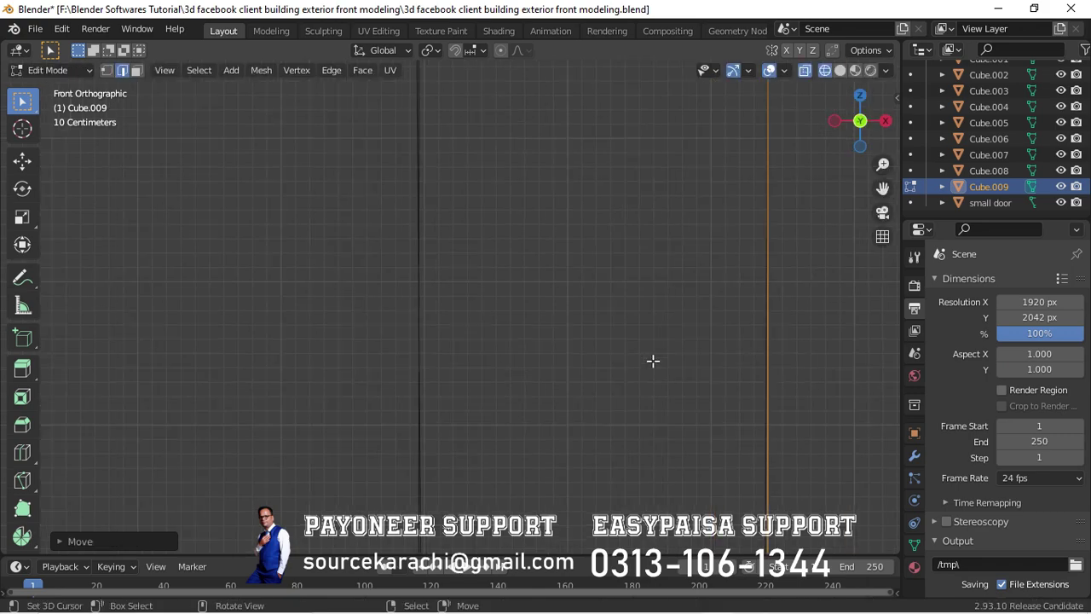
{"action": "key", "text": "ctrl+z"}
{"action": "key", "text": "g"}
{"action": "key", "text": "x"}
{"action": "left_click", "coordinate": [377, 365]}
{"action": "scroll", "coordinate": [388, 359], "scroll_direction": "down", "scroll_amount": 4}
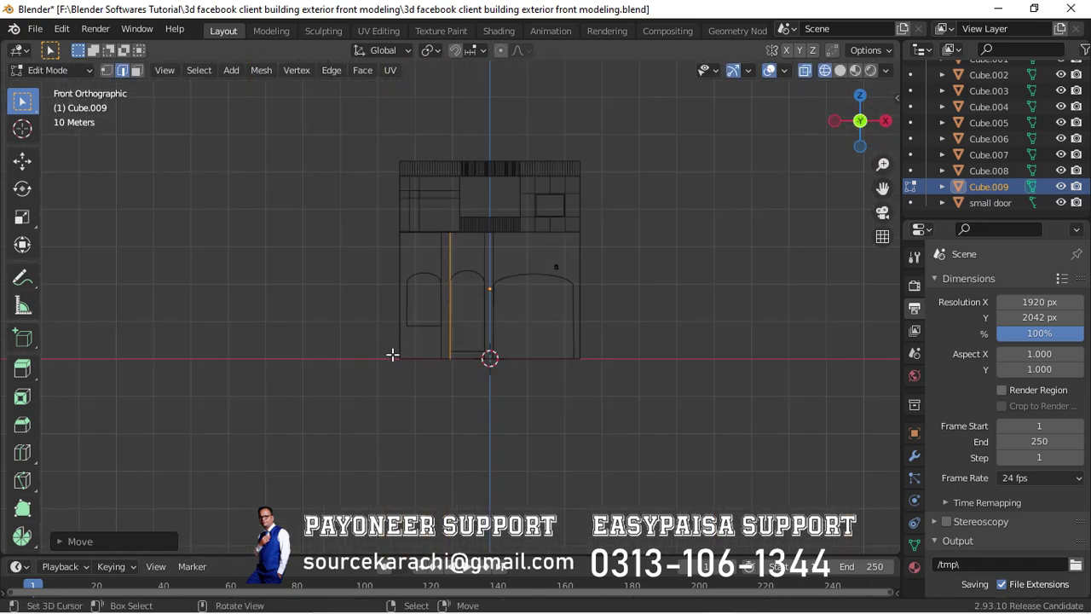